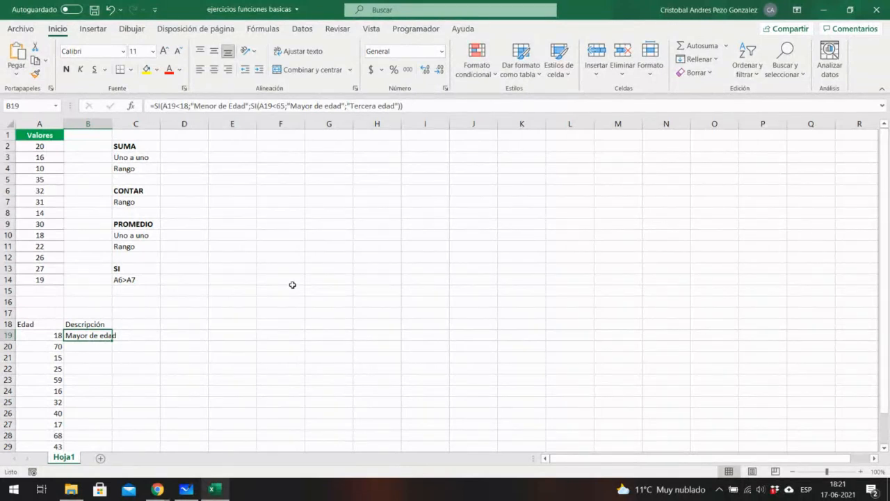
- Switch to the course notes in Adobe Reader Touch and skim them up to section 2.3 on the SUMA function
{"action": "left_click", "coordinate": [158, 489]}
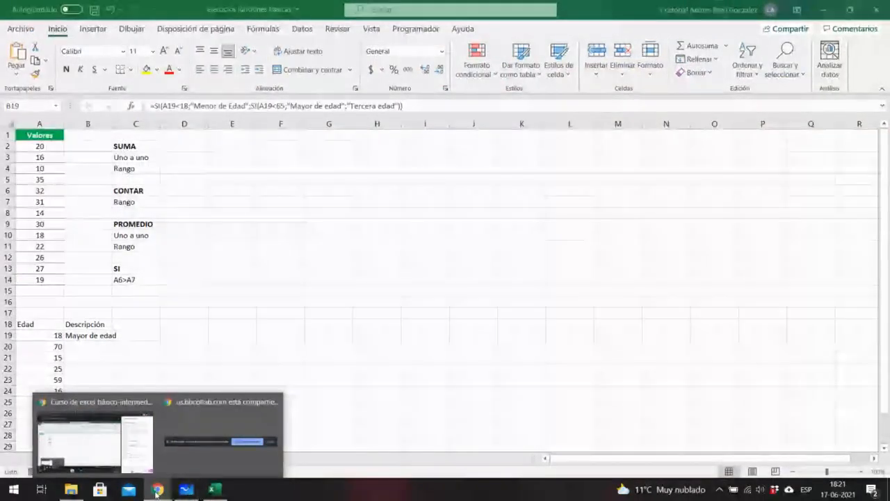
{"action": "left_click", "coordinate": [155, 491]}
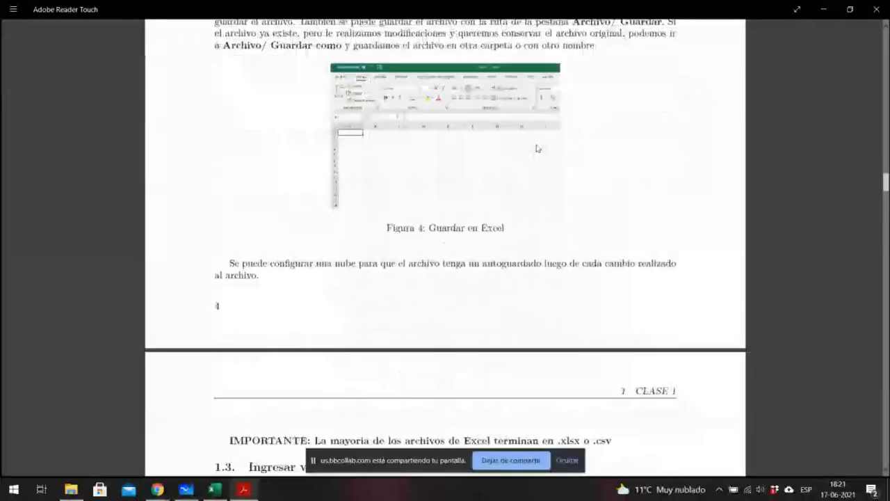
{"action": "scroll", "coordinate": [536, 148], "scroll_direction": "down", "scroll_amount": 15}
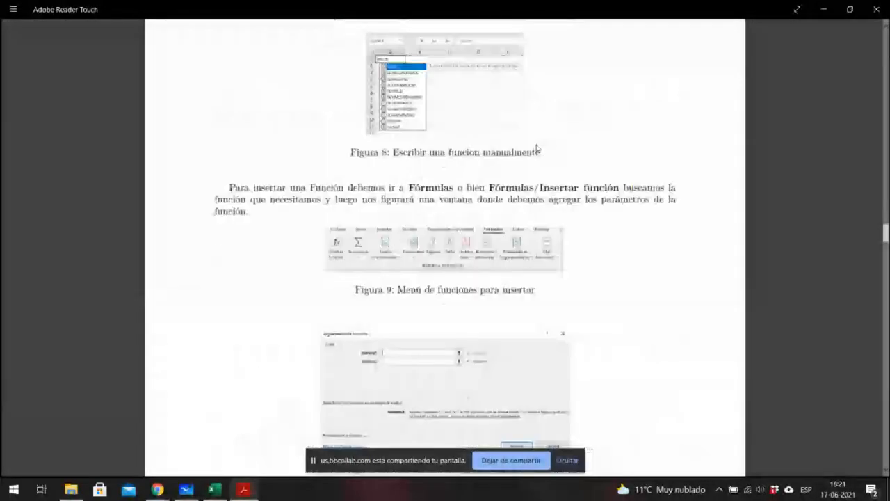
{"action": "scroll", "coordinate": [578, 216], "scroll_direction": "down", "scroll_amount": 15}
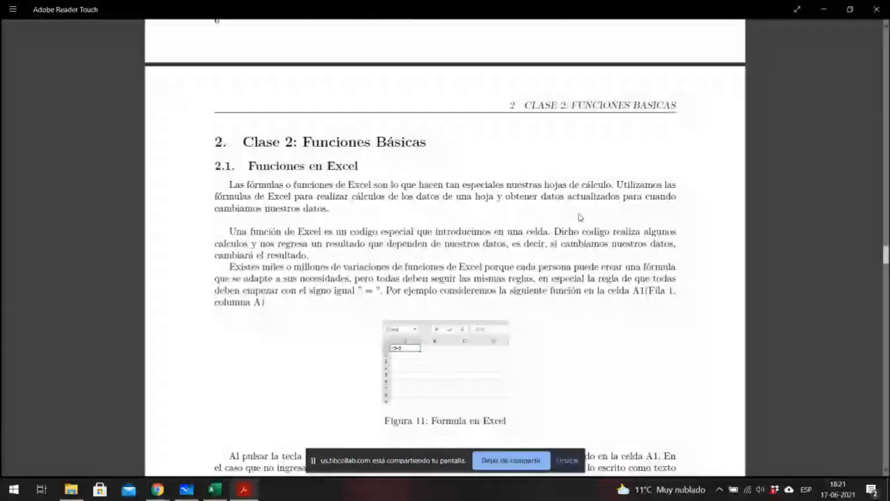
{"action": "scroll", "coordinate": [578, 217], "scroll_direction": "down", "scroll_amount": 3}
{"action": "scroll", "coordinate": [339, 301], "scroll_direction": "up", "scroll_amount": 2}
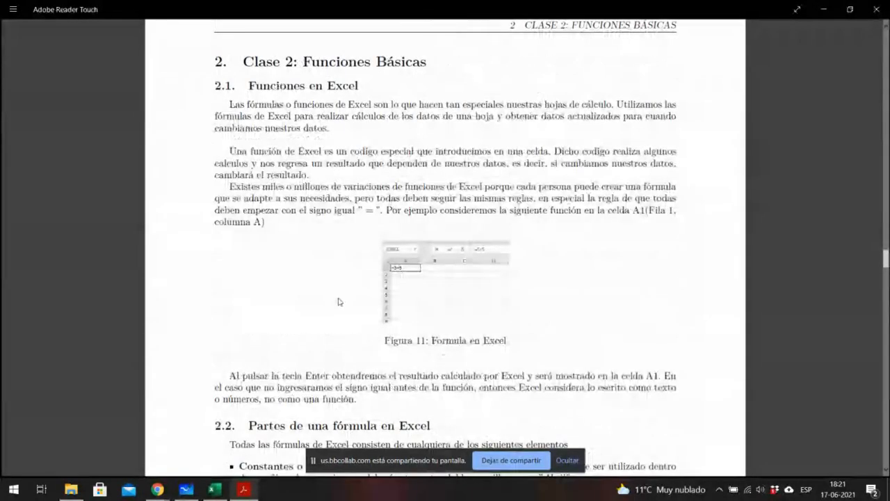
{"action": "scroll", "coordinate": [339, 302], "scroll_direction": "down", "scroll_amount": 6}
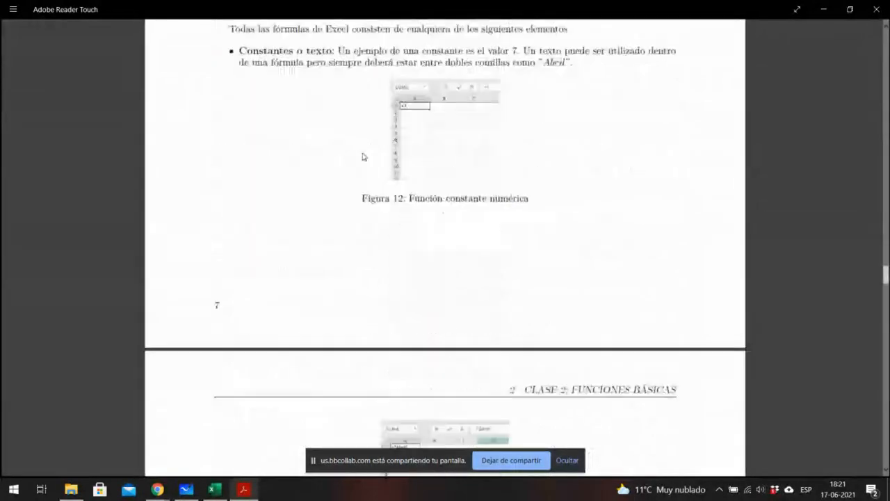
{"action": "scroll", "coordinate": [433, 155], "scroll_direction": "down", "scroll_amount": 10}
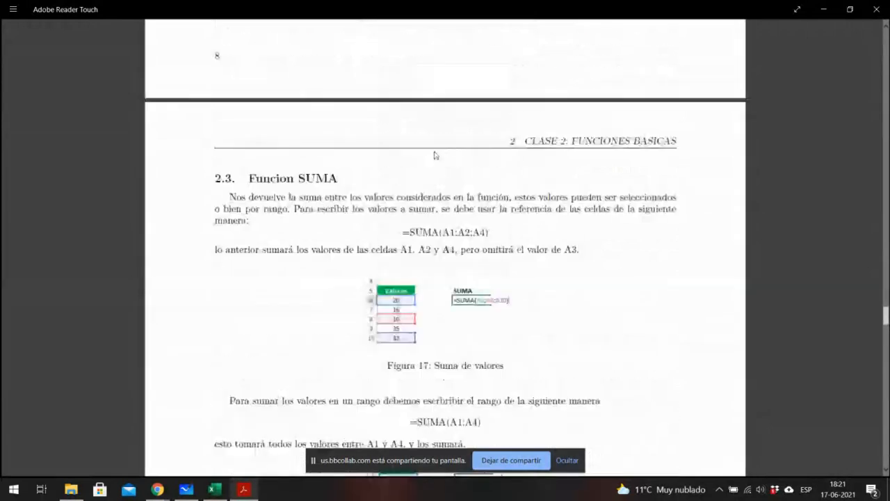
- Read section 2.3 on SUMA, highlighting its description and the cell references in =SUMA(A1;A2;A4)
{"action": "left_click_drag", "start_coordinate": [216, 175], "coordinate": [612, 362]}
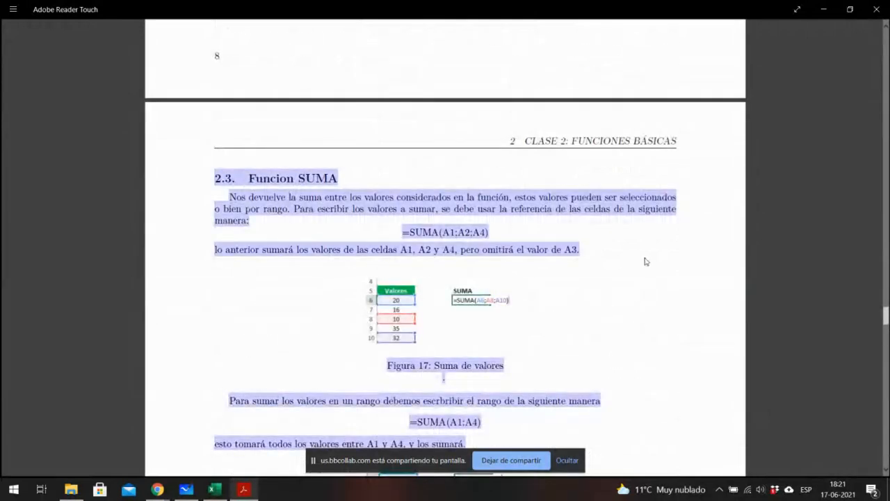
{"action": "left_click_drag", "start_coordinate": [645, 258], "coordinate": [645, 191]}
{"action": "left_click", "coordinate": [357, 183]}
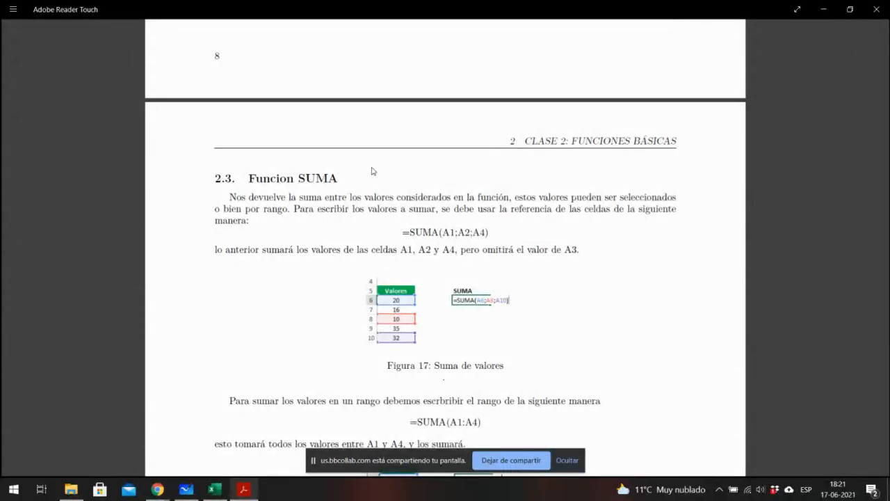
{"action": "scroll", "coordinate": [372, 171], "scroll_direction": "down", "scroll_amount": 1}
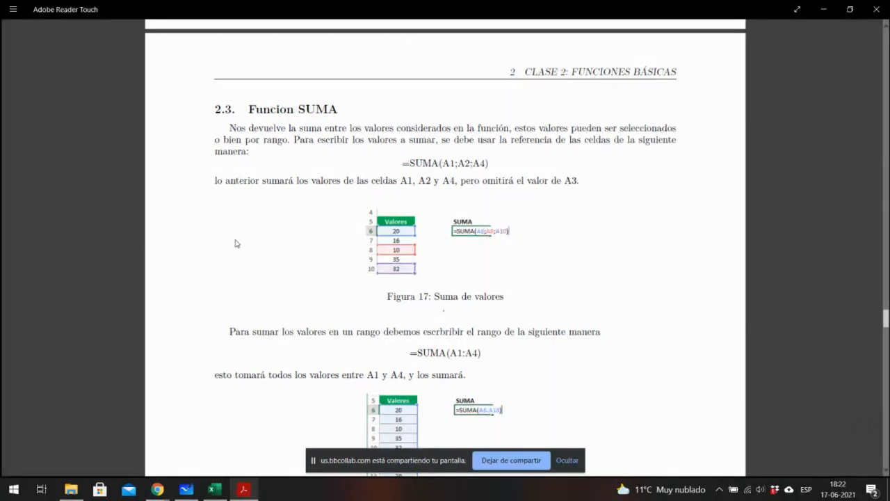
{"action": "key", "text": "XF86AudioLowerVolume"}
{"action": "left_click_drag", "start_coordinate": [230, 127], "coordinate": [500, 121]}
{"action": "left_click", "coordinate": [577, 169]}
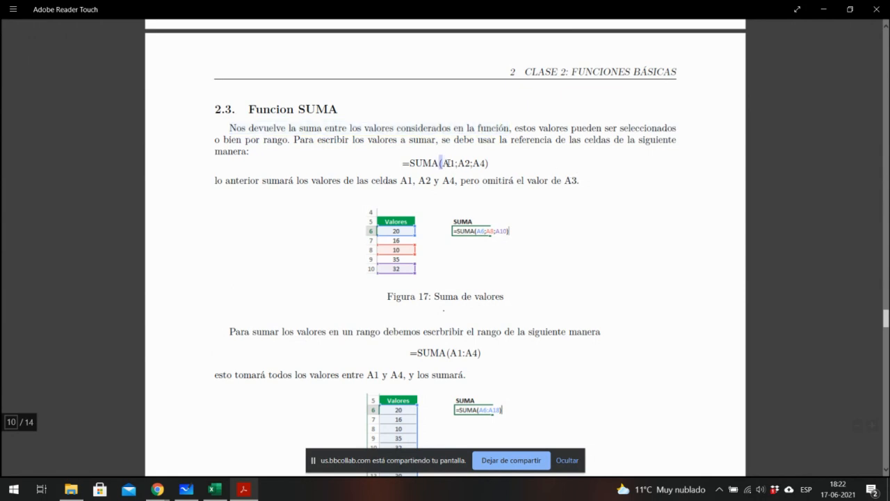
{"action": "left_click_drag", "start_coordinate": [439, 163], "coordinate": [484, 164]}
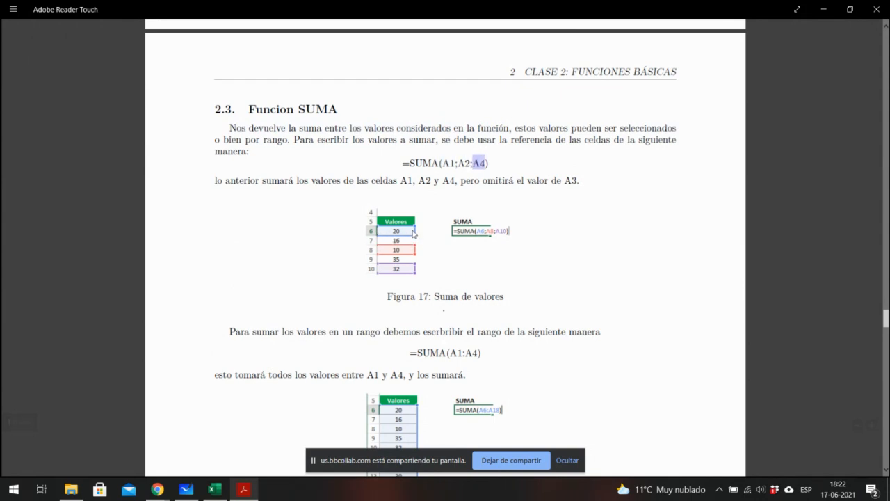
{"action": "left_click", "coordinate": [491, 210]}
{"action": "scroll", "coordinate": [418, 366], "scroll_direction": "down", "scroll_amount": 3}
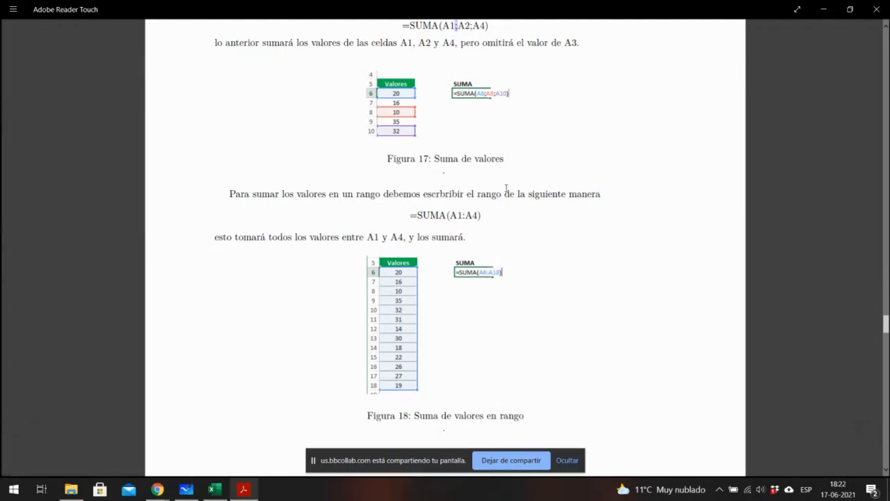
- Examine the range SUMA example and section 2.4 with the syntax of the Promedio function
{"action": "scroll", "coordinate": [506, 189], "scroll_direction": "down", "scroll_amount": 8}
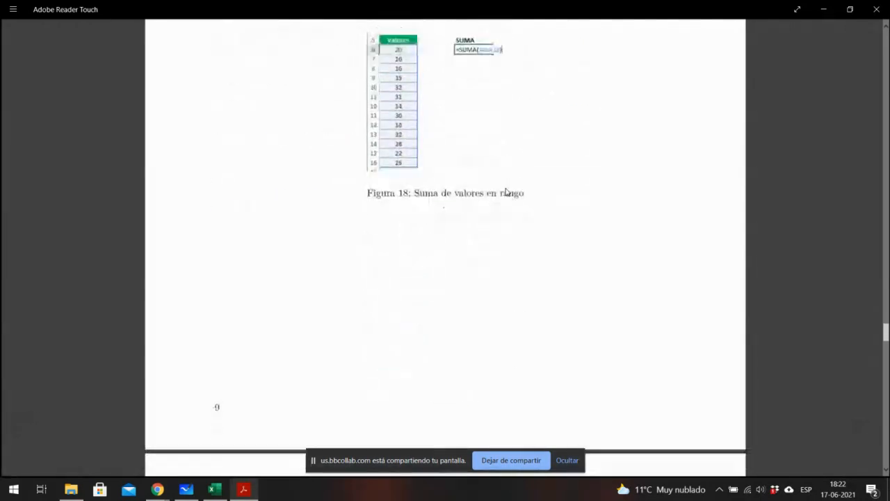
{"action": "scroll", "coordinate": [506, 192], "scroll_direction": "up", "scroll_amount": 5}
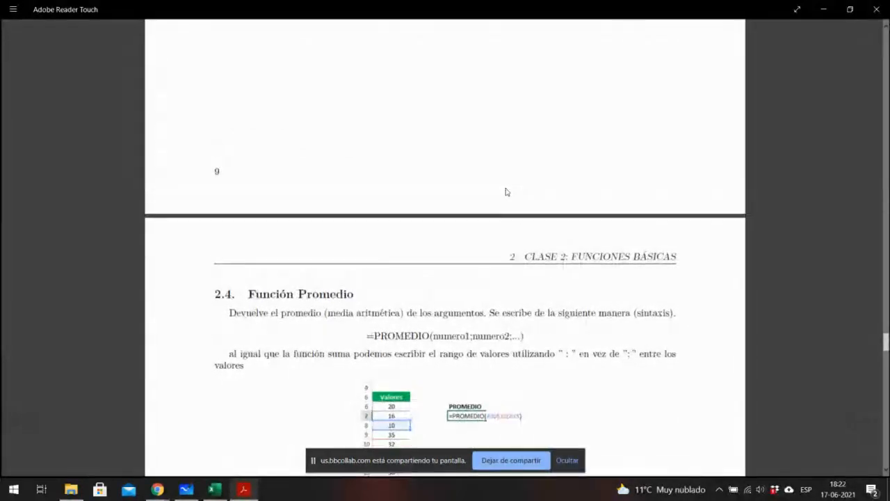
{"action": "scroll", "coordinate": [507, 192], "scroll_direction": "up", "scroll_amount": 3}
{"action": "scroll", "coordinate": [506, 192], "scroll_direction": "down", "scroll_amount": 7}
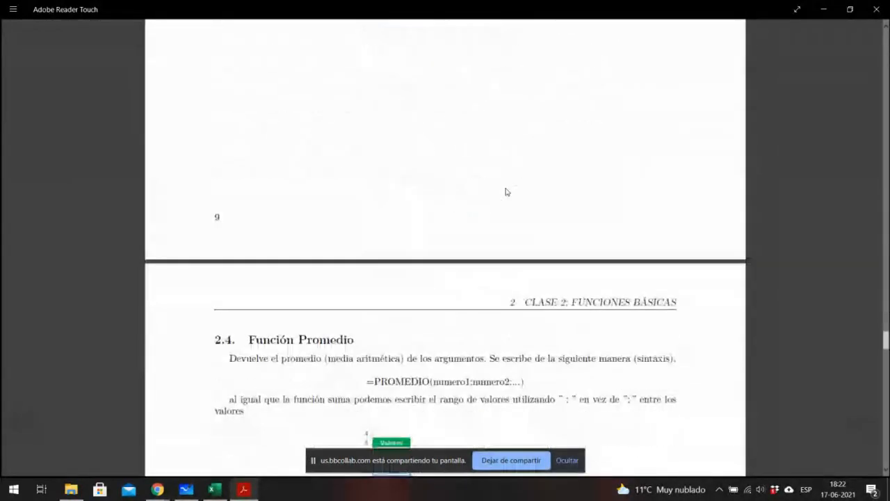
{"action": "scroll", "coordinate": [507, 192], "scroll_direction": "down", "scroll_amount": 3}
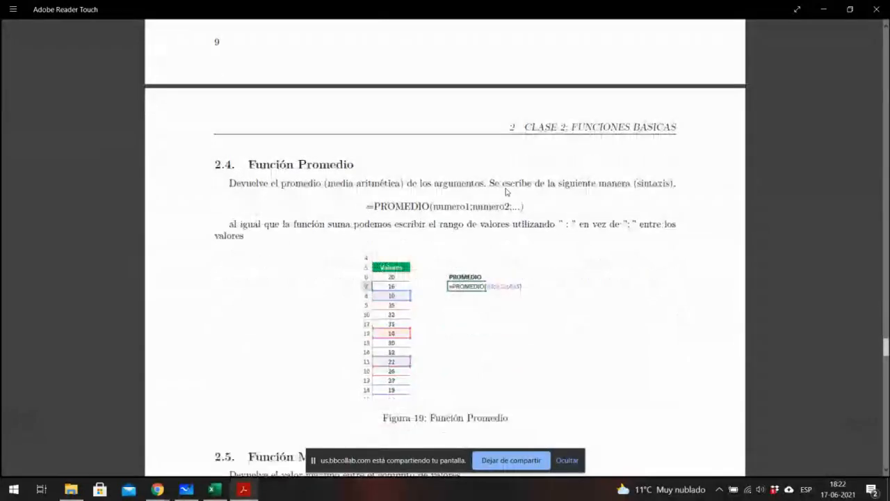
{"action": "scroll", "coordinate": [506, 192], "scroll_direction": "up", "scroll_amount": 1}
{"action": "scroll", "coordinate": [506, 191], "scroll_direction": "down", "scroll_amount": 1}
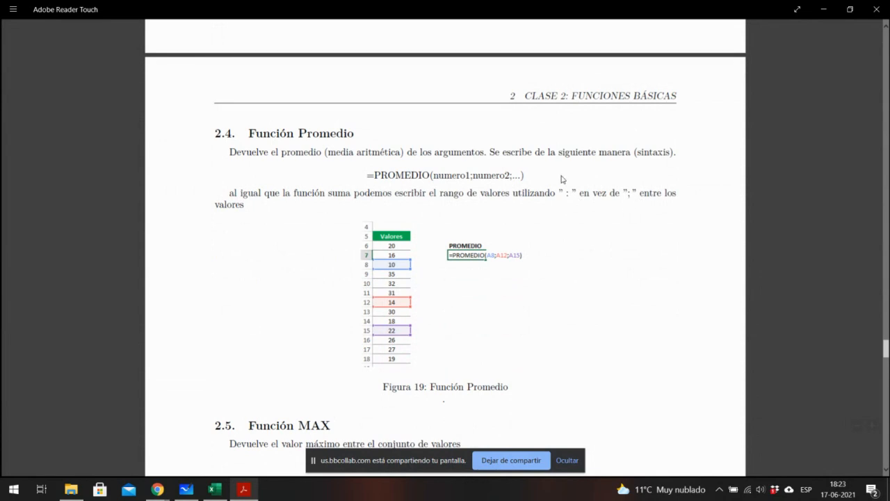
- Compare sections 2.5 and 2.6 on the MAX and MIN functions, including their syntax and example figures
{"action": "scroll", "coordinate": [562, 179], "scroll_direction": "down", "scroll_amount": 2}
{"action": "scroll", "coordinate": [563, 179], "scroll_direction": "down", "scroll_amount": 1}
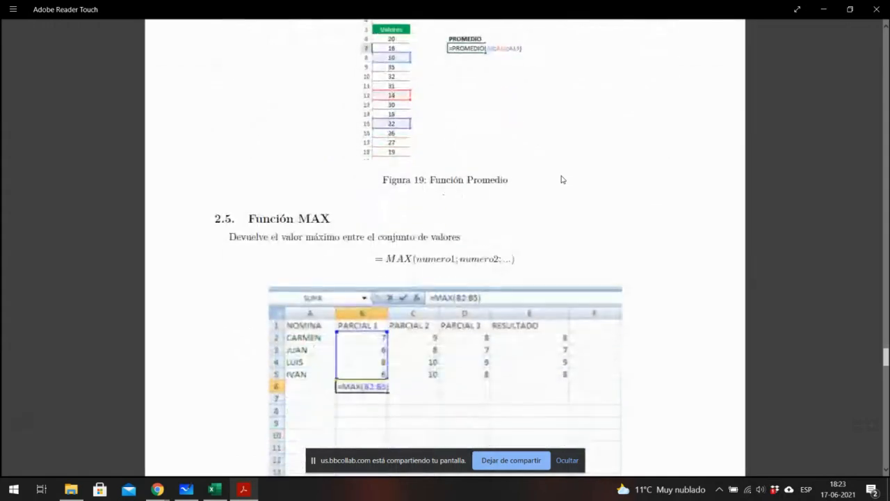
{"action": "scroll", "coordinate": [563, 180], "scroll_direction": "down", "scroll_amount": 8}
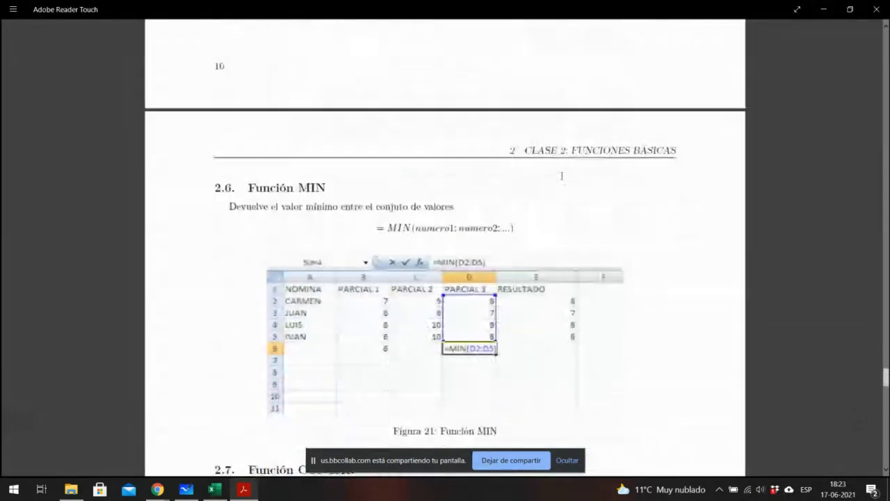
{"action": "scroll", "coordinate": [562, 179], "scroll_direction": "up", "scroll_amount": 7}
{"action": "scroll", "coordinate": [562, 178], "scroll_direction": "down", "scroll_amount": 1}
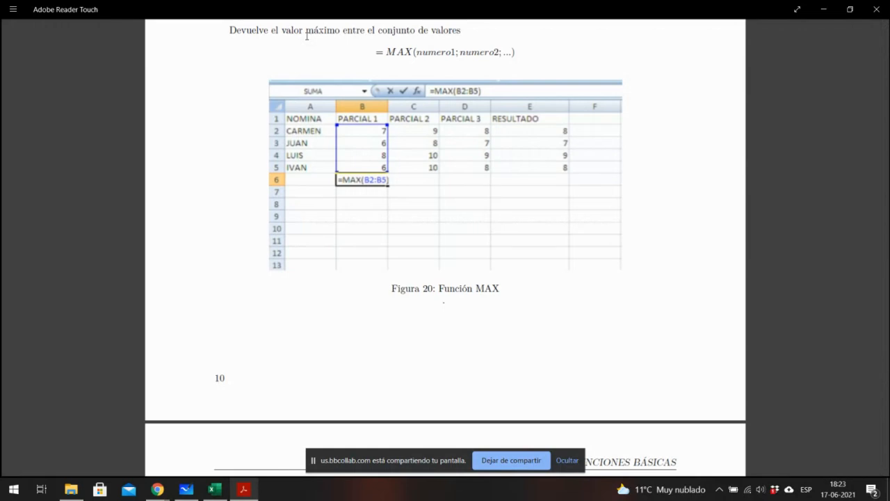
{"action": "scroll", "coordinate": [424, 165], "scroll_direction": "down", "scroll_amount": 4}
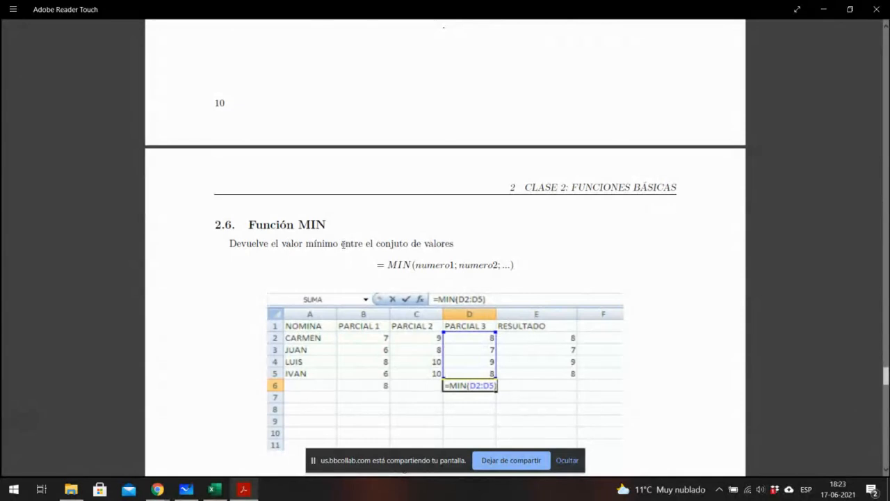
{"action": "scroll", "coordinate": [285, 210], "scroll_direction": "up", "scroll_amount": 1}
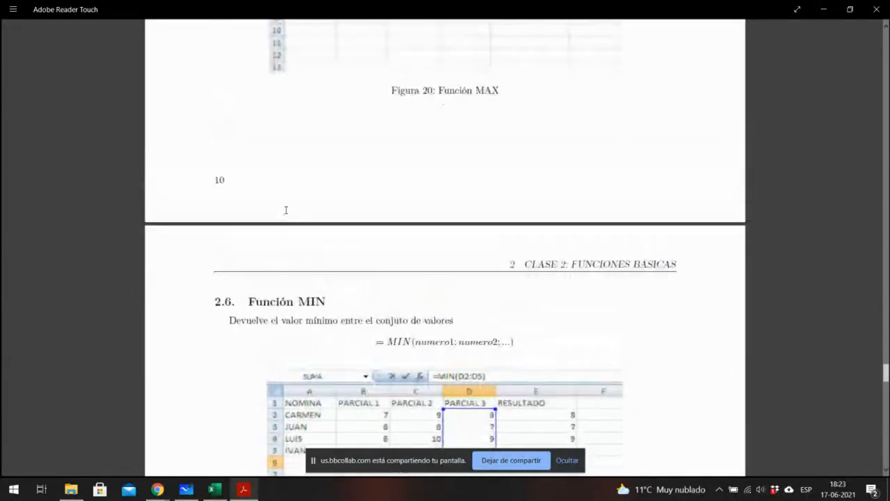
{"action": "scroll", "coordinate": [285, 210], "scroll_direction": "up", "scroll_amount": 4}
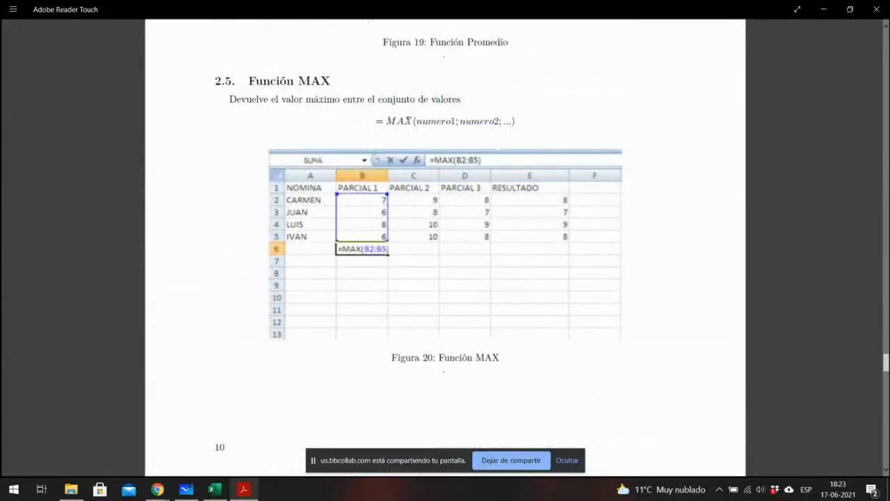
{"action": "scroll", "coordinate": [429, 143], "scroll_direction": "down", "scroll_amount": 4}
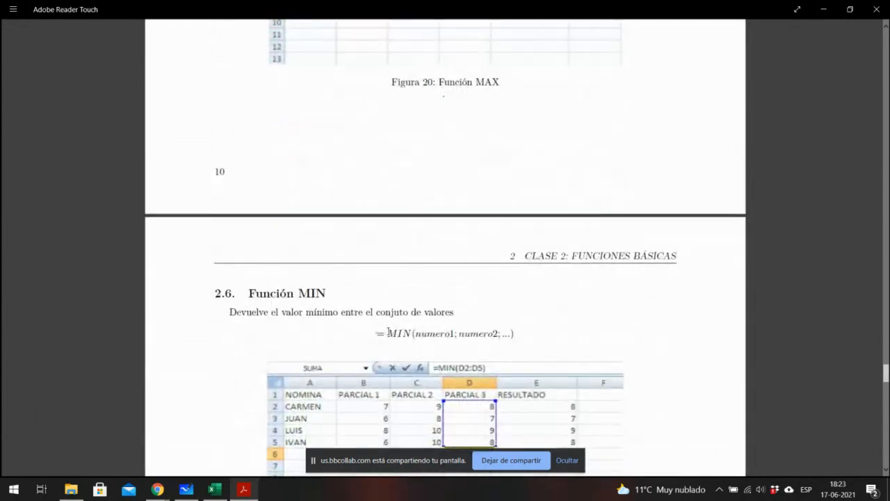
{"action": "scroll", "coordinate": [521, 290], "scroll_direction": "down", "scroll_amount": 4}
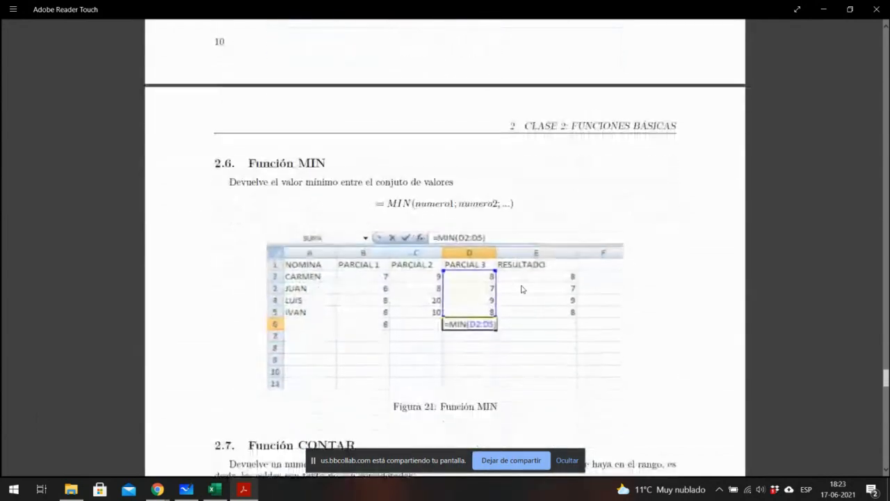
- Review section 2.7 on the CONTAR function and glance ahead at section 2.8 on CONTARA
{"action": "scroll", "coordinate": [523, 289], "scroll_direction": "down", "scroll_amount": 2}
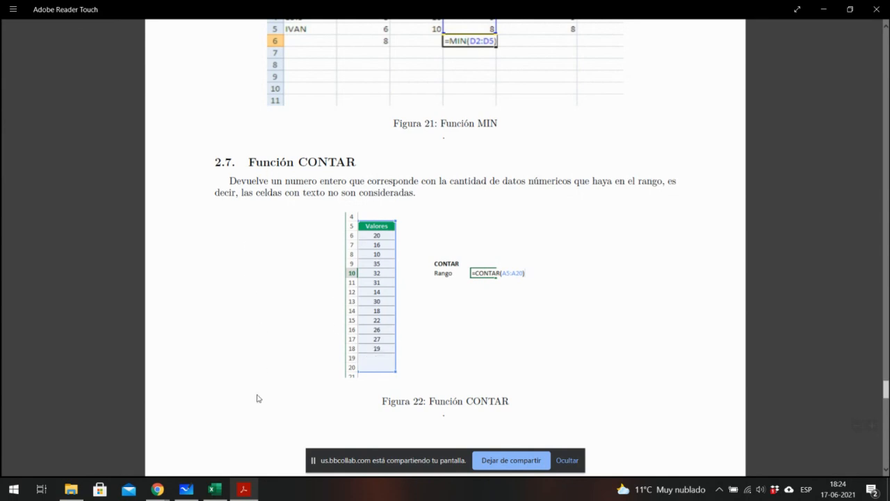
{"action": "scroll", "coordinate": [324, 300], "scroll_direction": "down", "scroll_amount": 10}
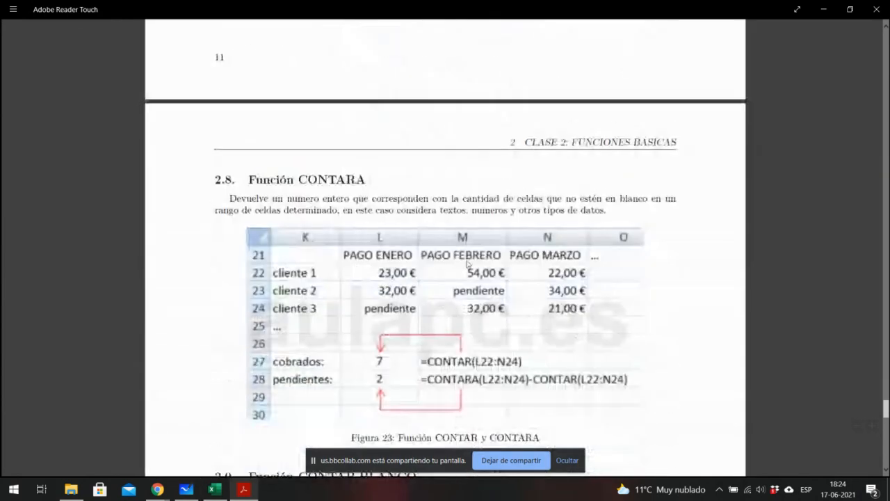
{"action": "scroll", "coordinate": [215, 435], "scroll_direction": "up", "scroll_amount": 8}
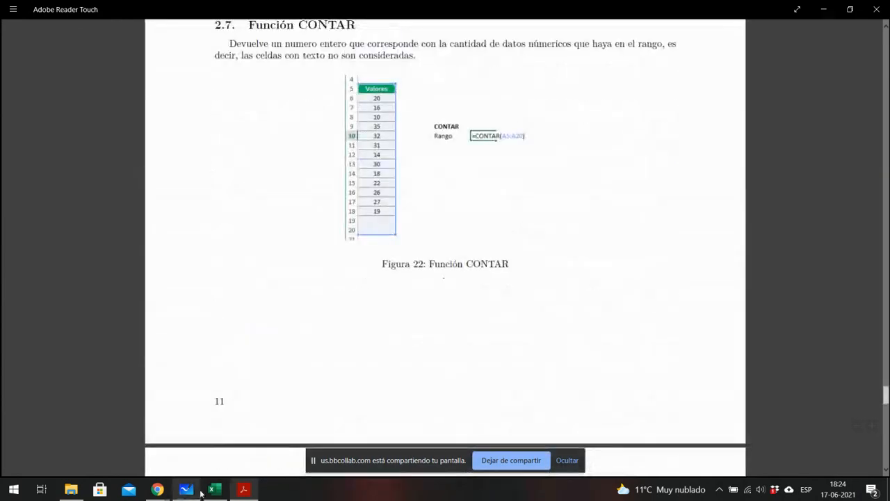
- Switch to the Excel workbook of basic function exercises and inspect individual cells in the Valores column
{"action": "left_click", "coordinate": [215, 488]}
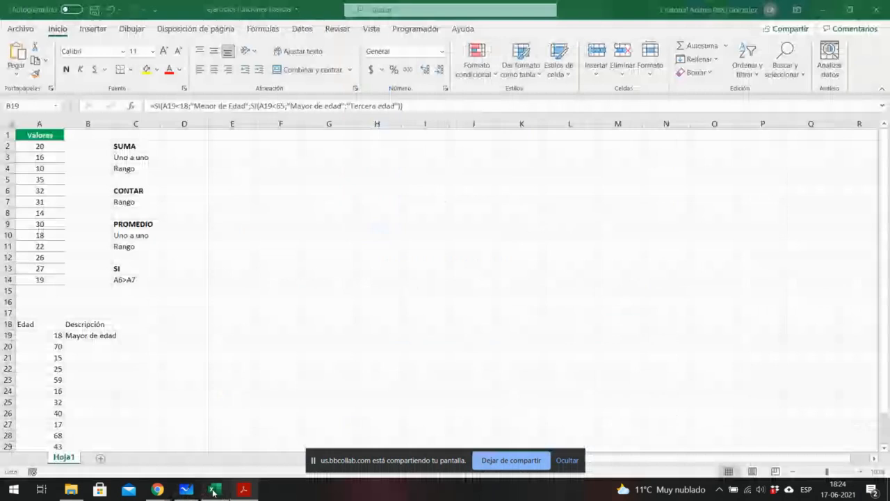
{"action": "left_click", "coordinate": [162, 147]}
{"action": "left_click", "coordinate": [51, 148]}
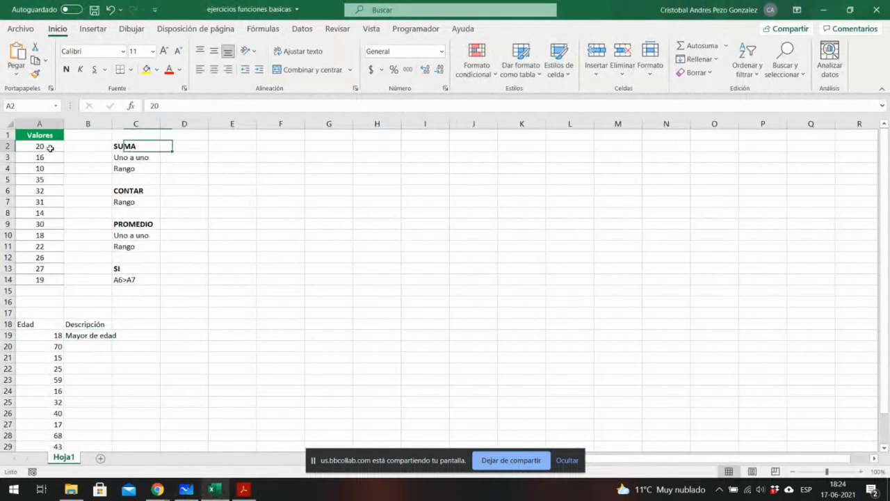
{"action": "scroll", "coordinate": [70, 230], "scroll_direction": "down", "scroll_amount": 1}
{"action": "scroll", "coordinate": [74, 193], "scroll_direction": "up", "scroll_amount": 1}
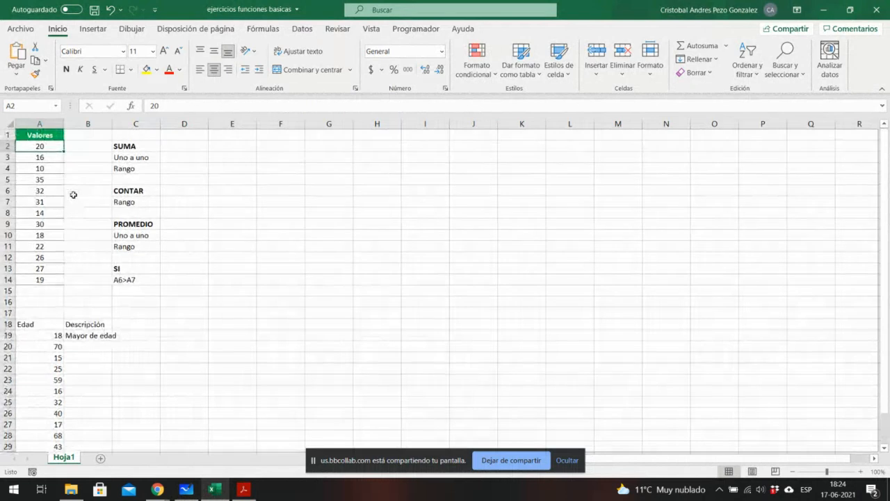
{"action": "left_click", "coordinate": [49, 156]}
{"action": "left_click", "coordinate": [55, 169]}
{"action": "left_click", "coordinate": [59, 180]}
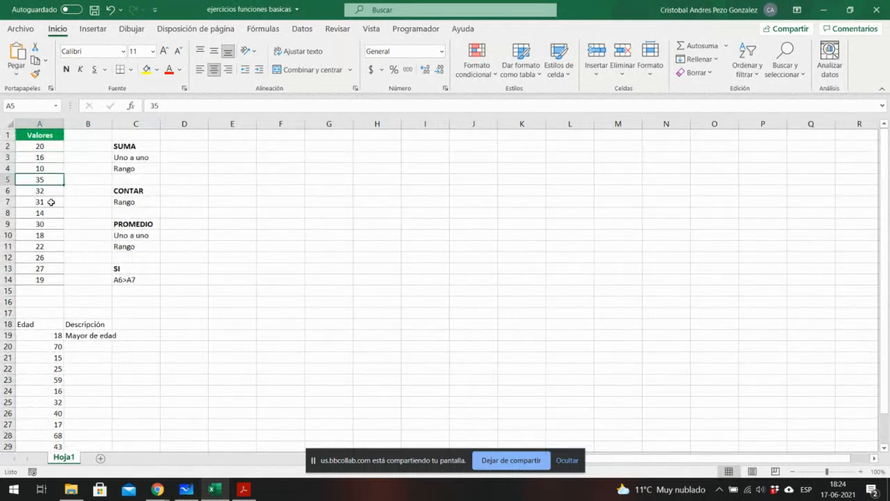
{"action": "left_click", "coordinate": [45, 146]}
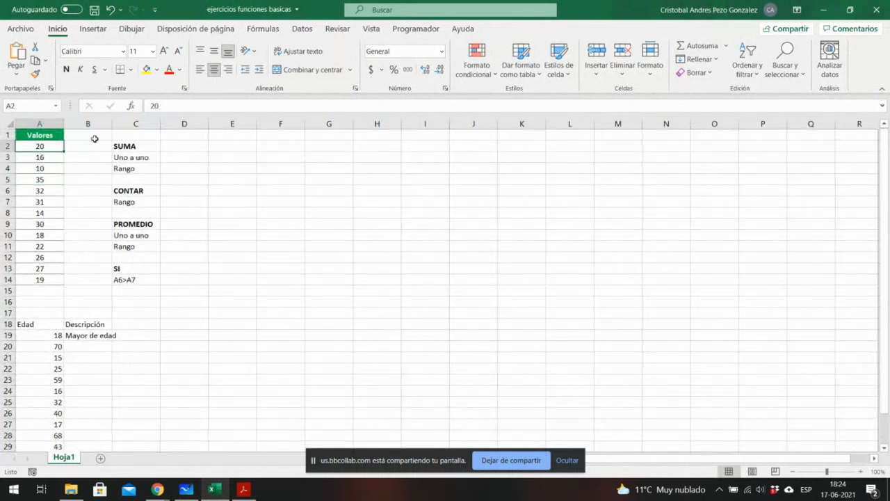
{"action": "key", "text": "Up"}
{"action": "key", "text": "Down"}
{"action": "key", "text": "Down"}
{"action": "key", "text": "Up"}
{"action": "key", "text": "Up"}
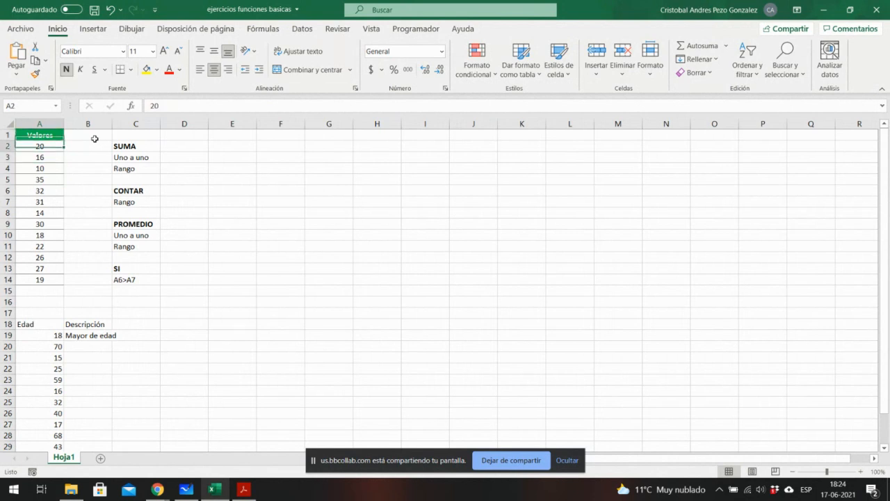
- Go through the cells of the Valores column from A2 down to A14 and back up to the first value
{"action": "key", "text": "Down"}
{"action": "key", "text": "Down"}
{"action": "key", "text": "Down"}
{"action": "key", "text": "Down"}
{"action": "key", "text": "Down"}
{"action": "key", "text": "Down"}
{"action": "key", "text": "Down"}
{"action": "key", "text": "Down"}
{"action": "key", "text": "Down"}
{"action": "key", "text": "Down"}
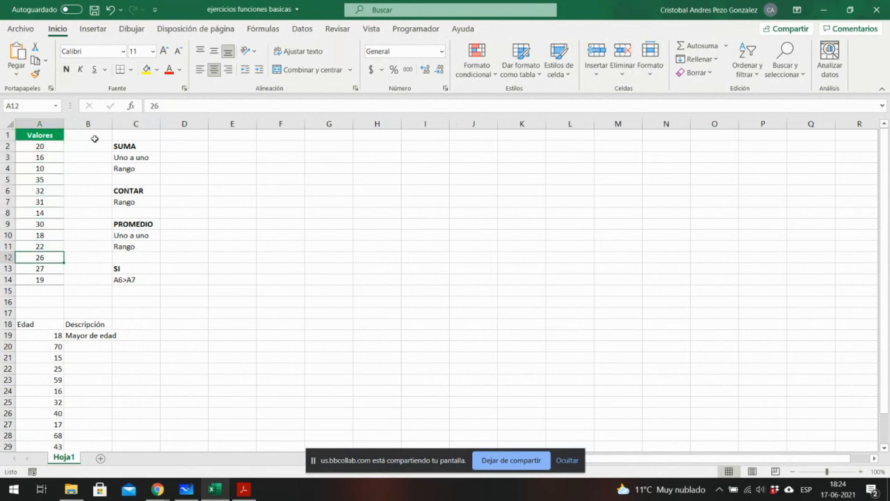
{"action": "key", "text": "Down"}
{"action": "key", "text": "Down"}
{"action": "key", "text": "Up"}
{"action": "key", "text": "Up"}
{"action": "key", "text": "Up"}
{"action": "key", "text": "Up"}
{"action": "key", "text": "Up"}
{"action": "key", "text": "Up"}
{"action": "key", "text": "Up"}
{"action": "key", "text": "Up"}
{"action": "key", "text": "Up"}
{"action": "key", "text": "Up"}
{"action": "key", "text": "Up"}
{"action": "key", "text": "Up"}
{"action": "key", "text": "Up"}
{"action": "key", "text": "Down"}
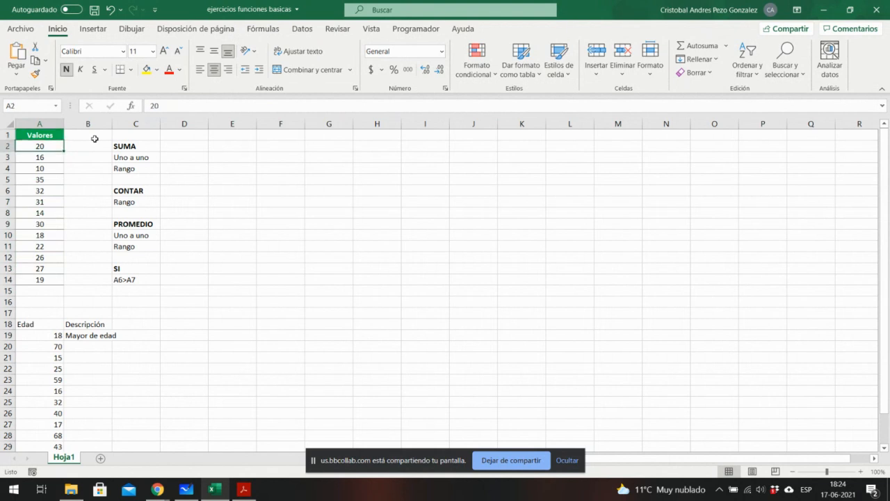
- Inspect the Uno a uno row under SUMA alongside the first two cells of the Valores column
{"action": "key", "text": "Down"}
{"action": "key", "text": "Right"}
{"action": "key", "text": "Right"}
{"action": "key", "text": "Right"}
{"action": "key", "text": "Left"}
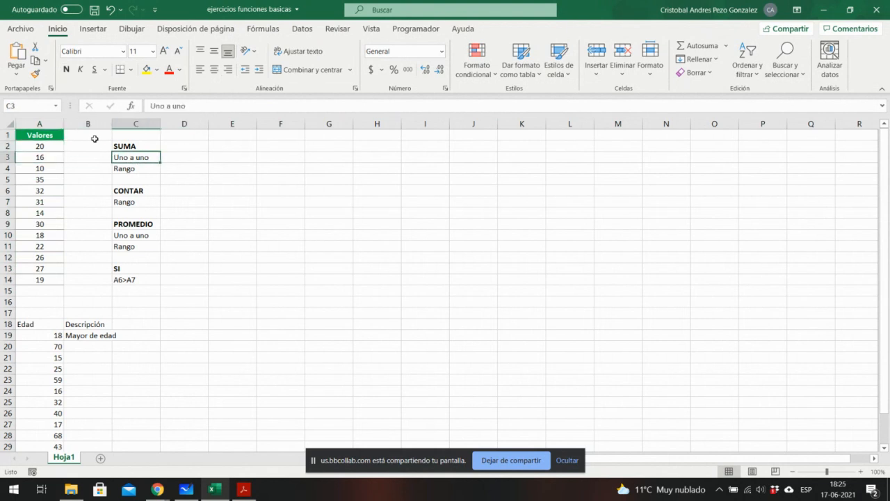
{"action": "key", "text": "Left"}
{"action": "key", "text": "Left"}
{"action": "key", "text": "Up"}
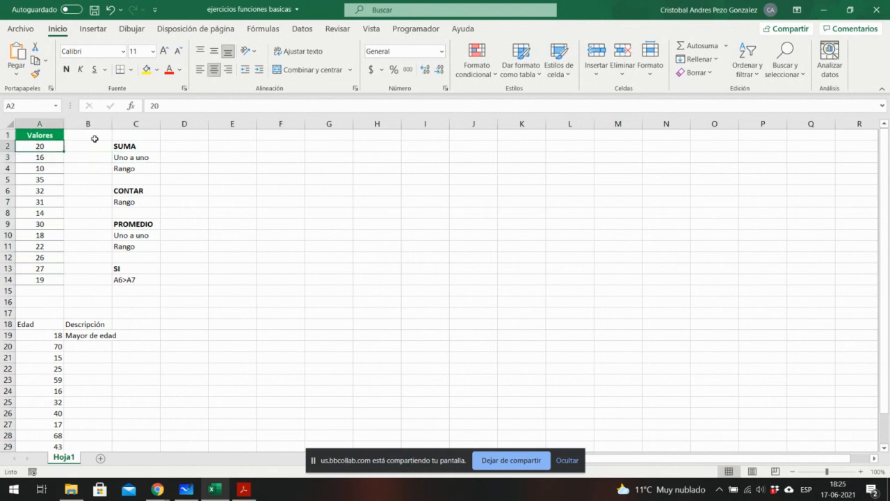
{"action": "key", "text": "Down"}
{"action": "key", "text": "Up"}
- Begin a SUMA formula in D3 for the Uno a uno row, with cells A3 and A6 as the first two arguments
{"action": "key", "text": "Down"}
{"action": "key", "text": "Right"}
{"action": "key", "text": "Right"}
{"action": "key", "text": "Right"}
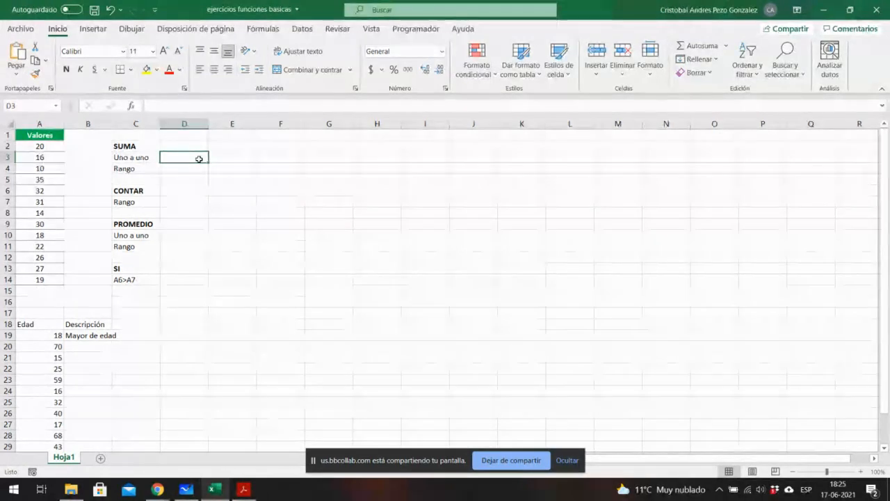
{"action": "type", "text": "="}
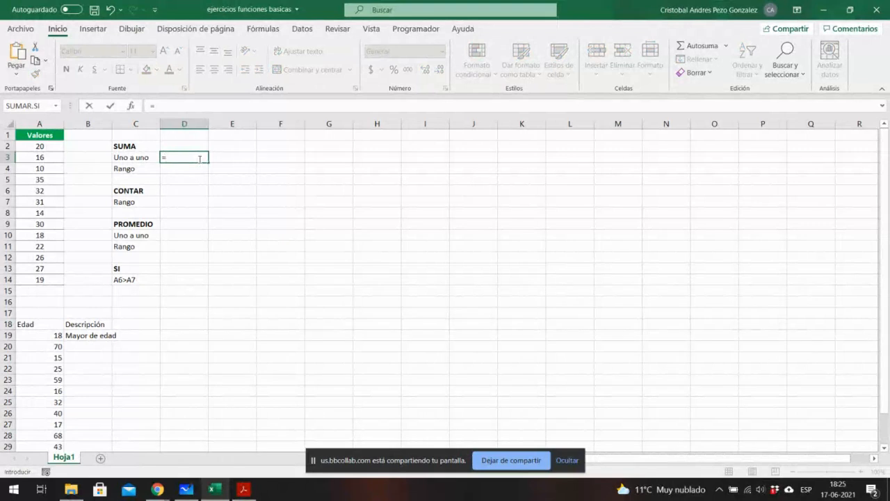
{"action": "type", "text": "sum"}
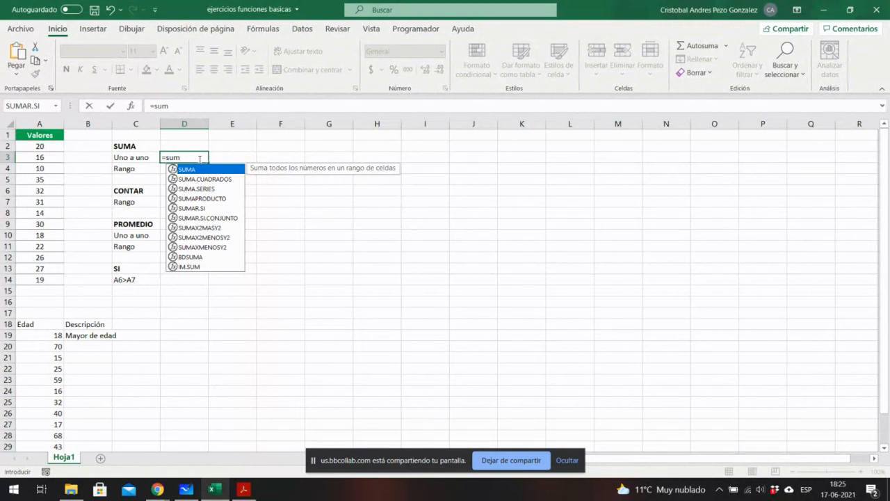
{"action": "key", "text": "Tab"}
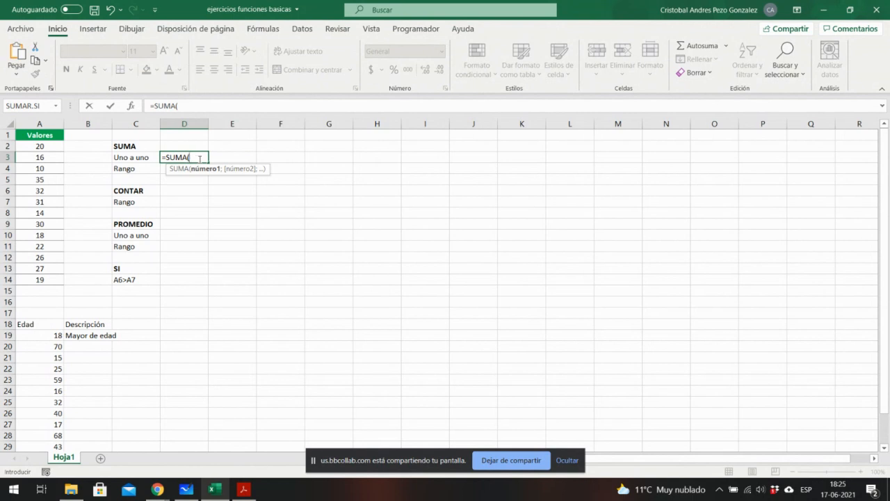
{"action": "type", "text": "A3;"}
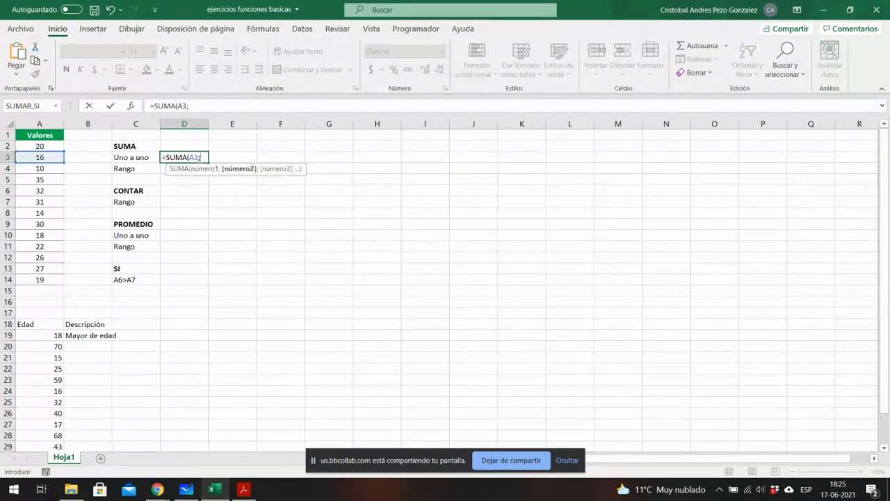
{"action": "type", "text": "a6;"}
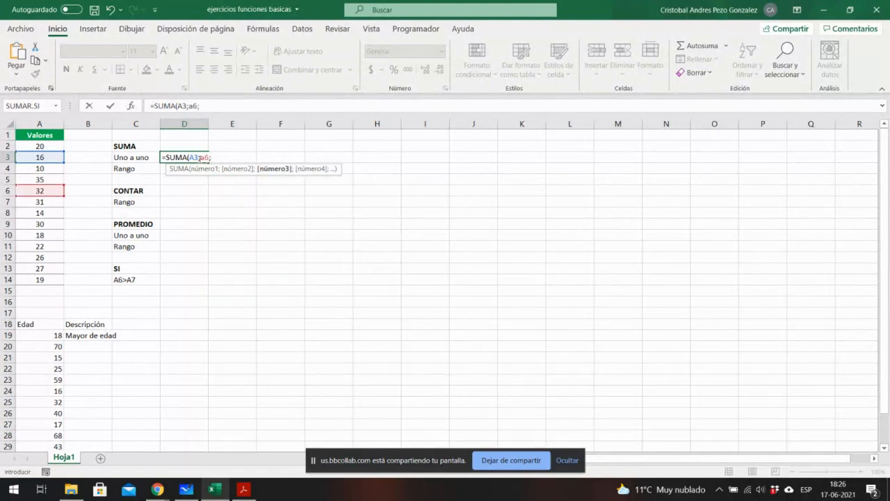
- Capitalise the A6 reference in the D3 formula and remove the stray D3 reference from its end
{"action": "left_click", "coordinate": [199, 158]}
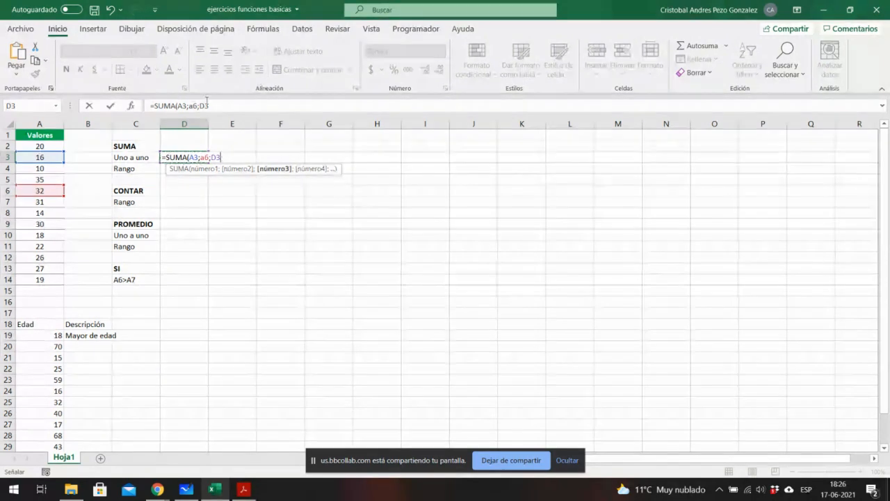
{"action": "left_click", "coordinate": [192, 106]}
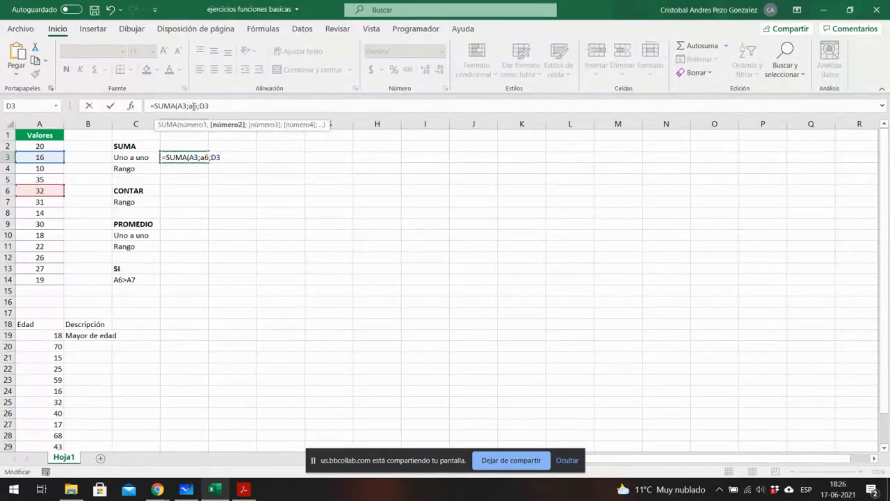
{"action": "key", "text": "BackSpace"}
{"action": "key", "text": "Caps_Lock"}
{"action": "type", "text": "A"}
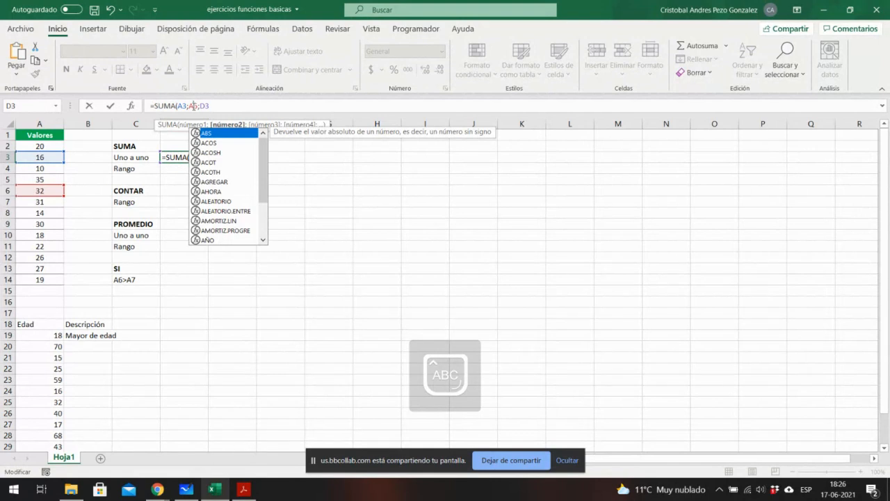
{"action": "left_click", "coordinate": [210, 106]}
{"action": "key", "text": "BackSpace"}
{"action": "key", "text": "BackSpace"}
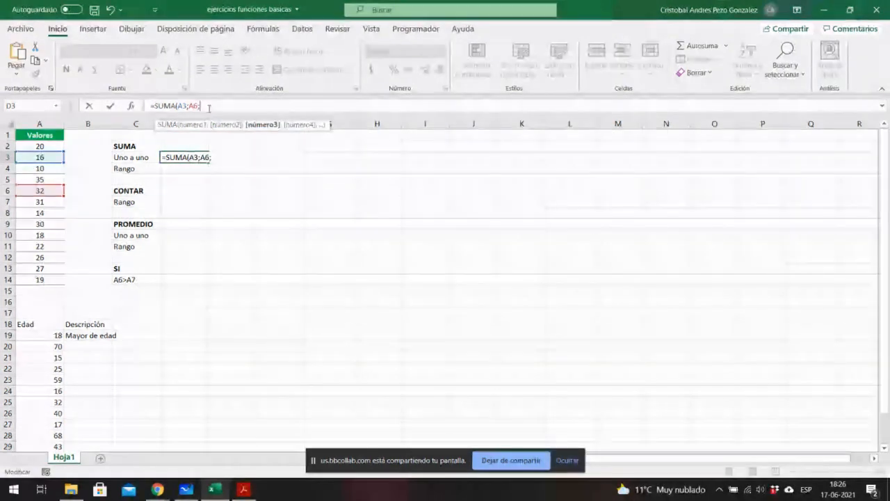
- Complete the D3 formula with A9, A12 and A15 so it reads =SUMA(A3;A6;A9;A12;A15)
{"action": "type", "text": "A9"}
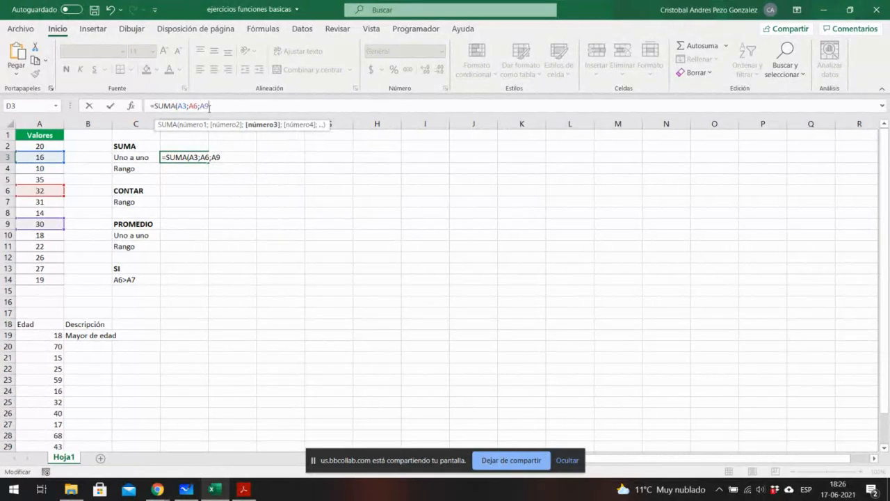
{"action": "type", "text": ";A12"}
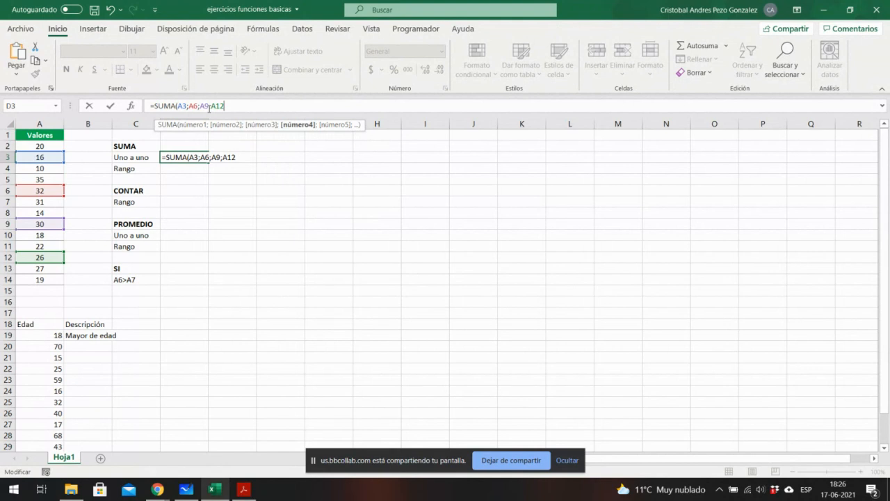
{"action": "type", "text": ";A15"}
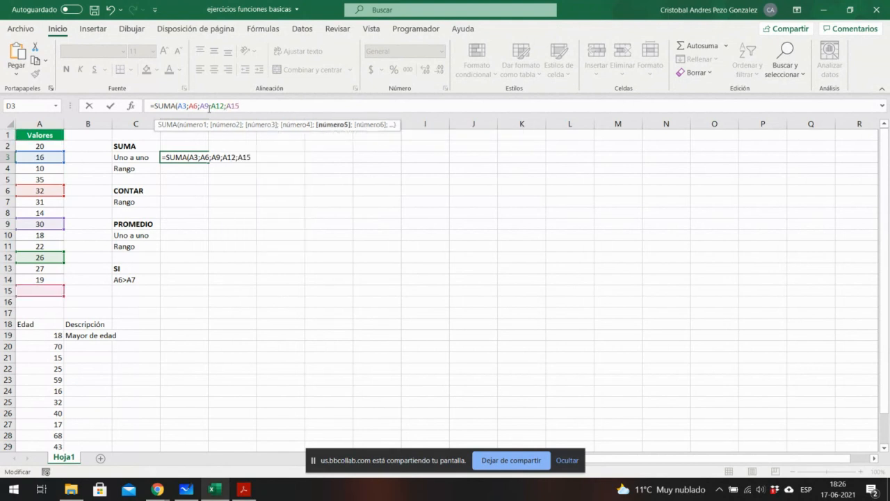
{"action": "type", "text": ")"}
{"action": "key", "text": "Return"}
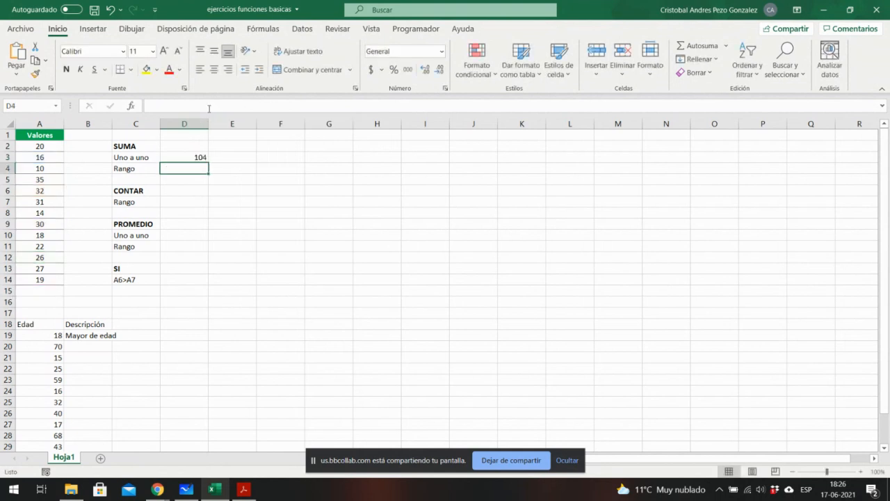
{"action": "key", "text": "Up"}
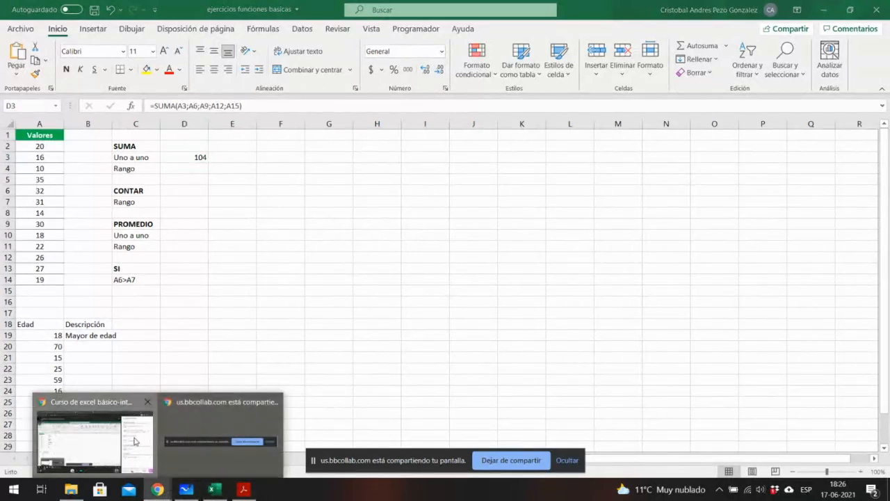
- Switch to the Collaborate class session in Chrome and hide the screen-sharing notice covering its microphone controls
{"action": "left_click", "coordinate": [94, 428]}
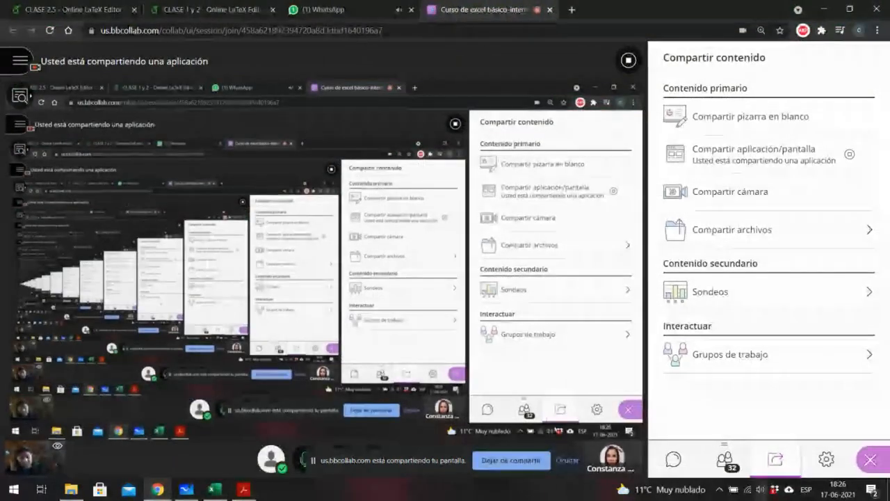
{"action": "left_click", "coordinate": [300, 460]}
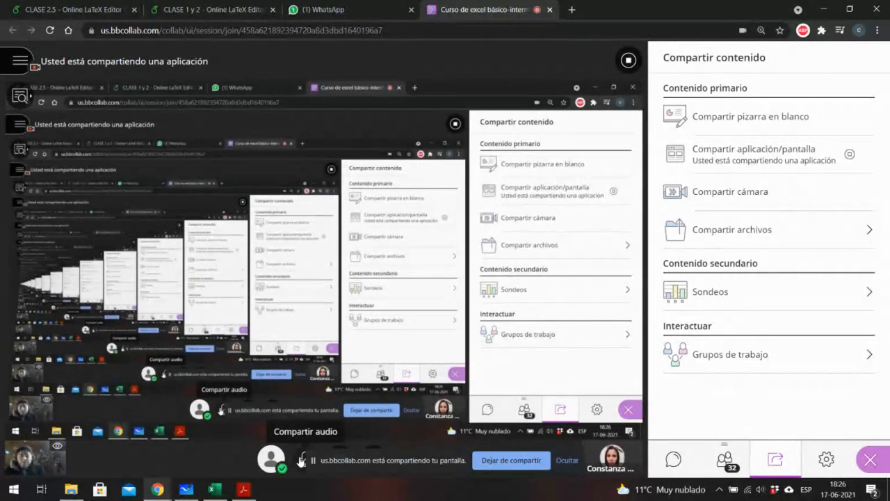
{"action": "left_click", "coordinate": [568, 460]}
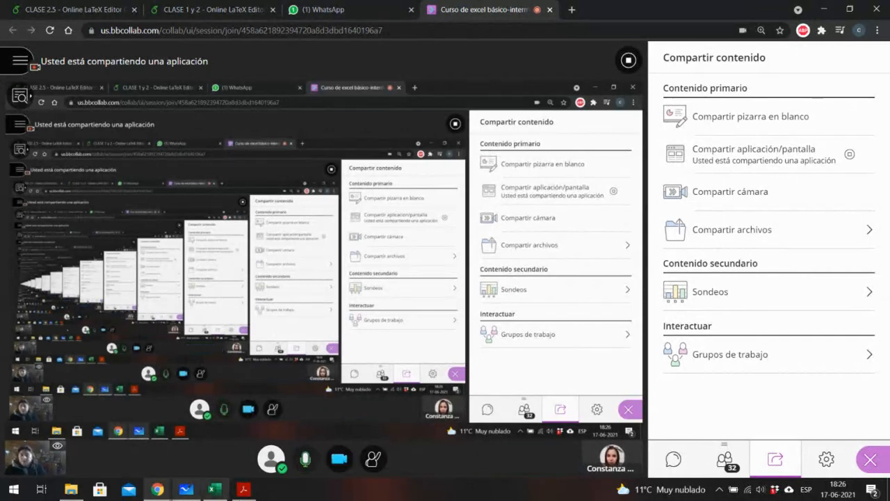
- Return to the Excel exercise workbook and enter =SUMA(A1:A14) in D4 for the Rango row under SUMA
{"action": "left_click", "coordinate": [224, 491]}
{"action": "left_click", "coordinate": [222, 492]}
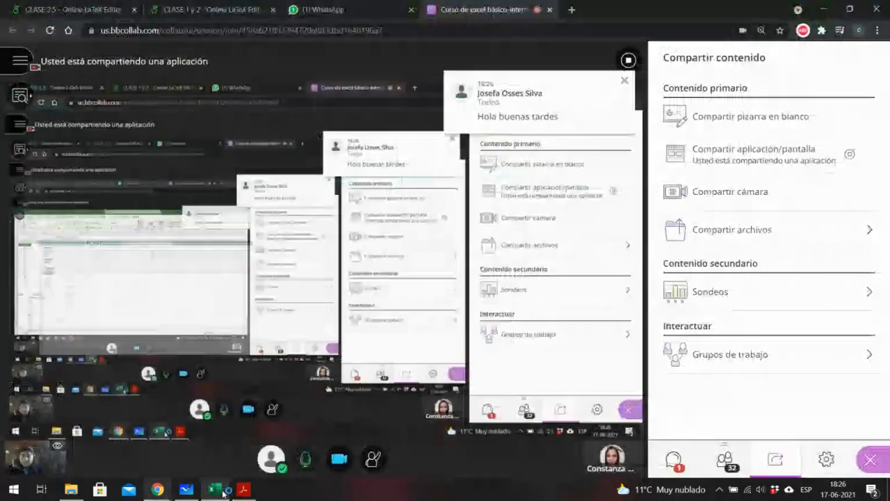
{"action": "left_click", "coordinate": [223, 493]}
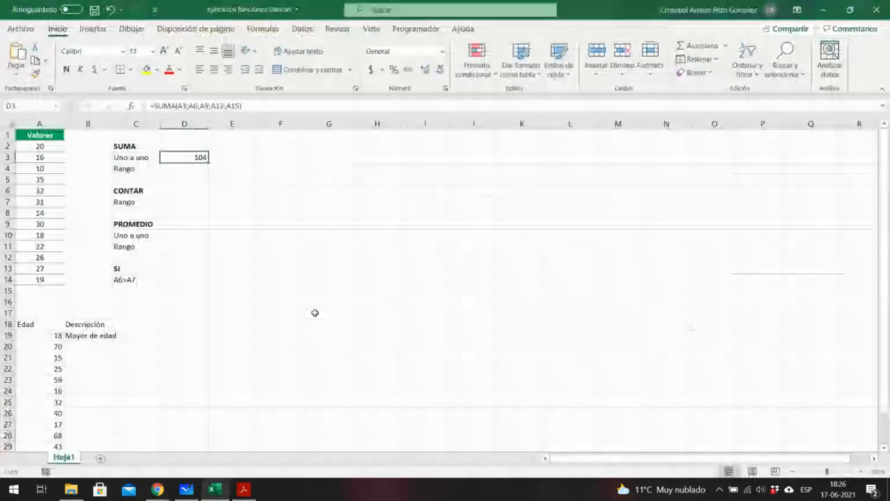
{"action": "left_click", "coordinate": [173, 169]}
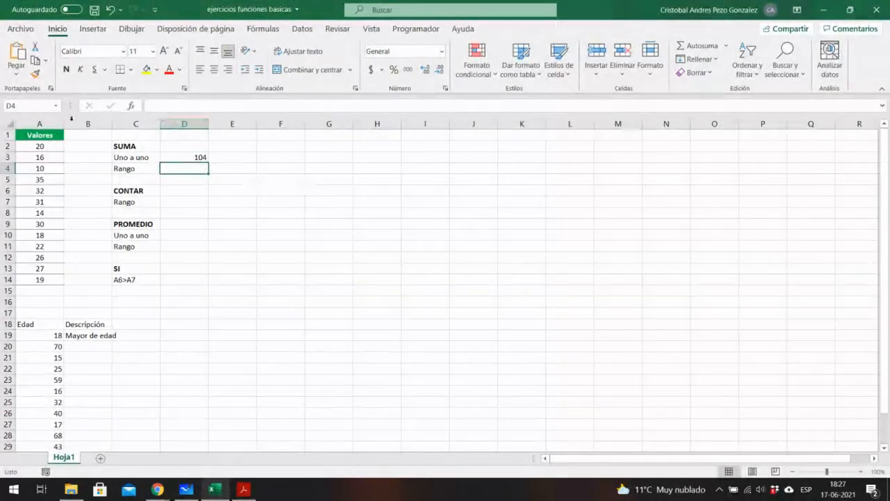
{"action": "left_click", "coordinate": [182, 102]}
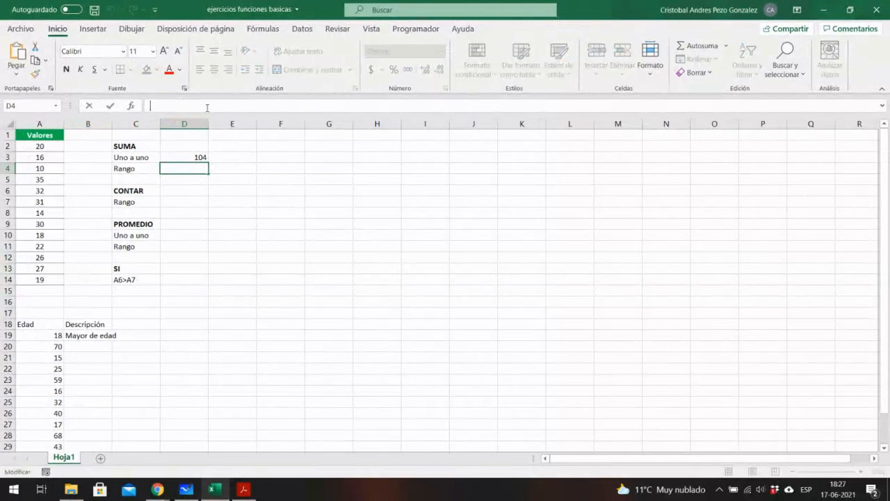
{"action": "type", "text": "="}
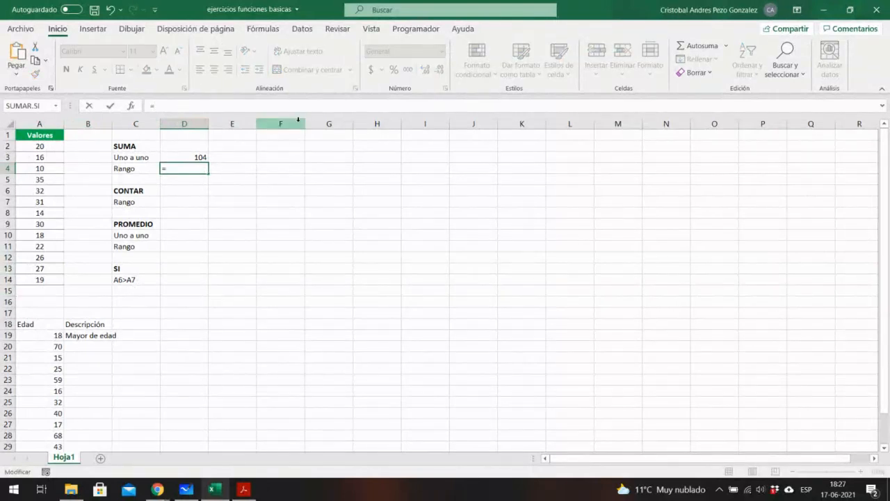
{"action": "type", "text": "suma"}
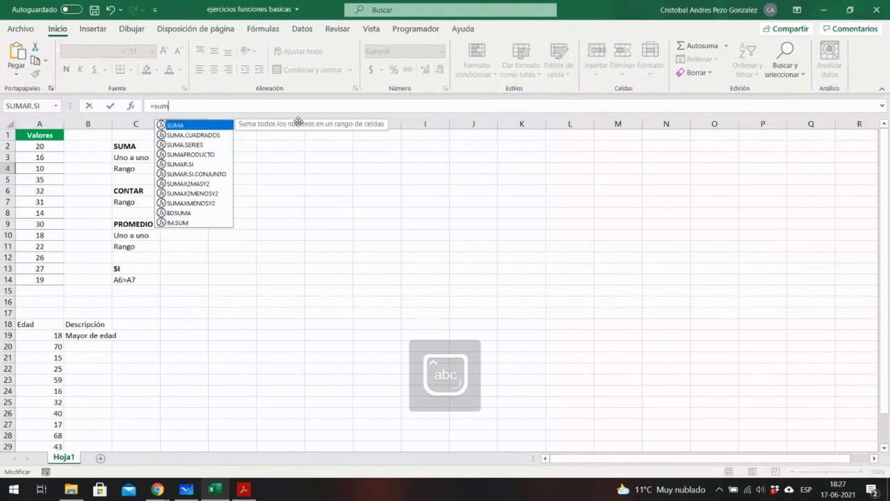
{"action": "key", "text": "Tab"}
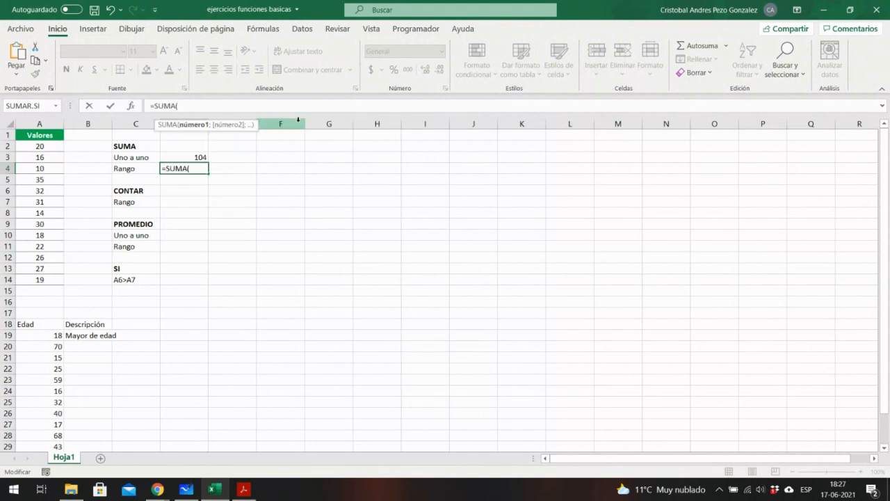
{"action": "type", "text": "A1:A14"}
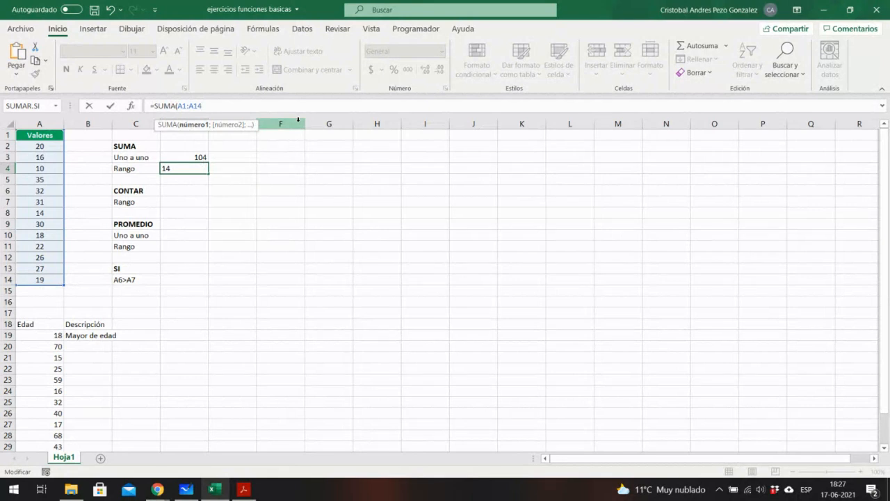
{"action": "type", "text": ")"}
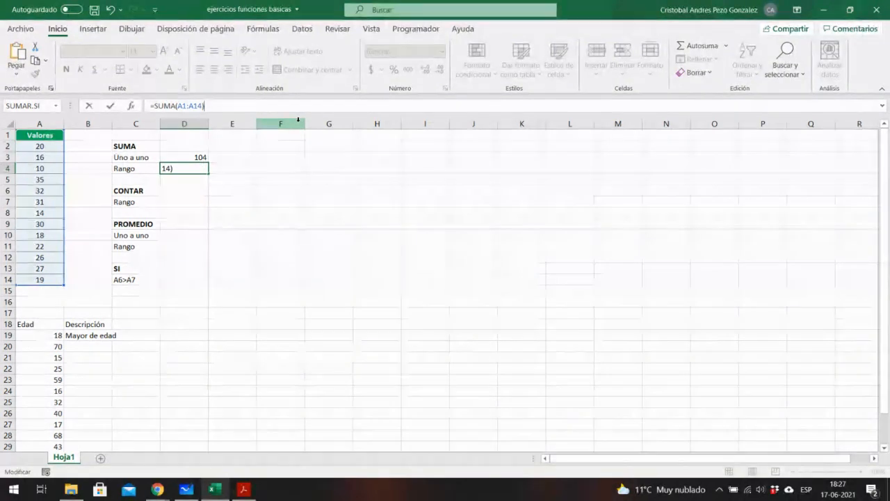
{"action": "key", "text": "Return"}
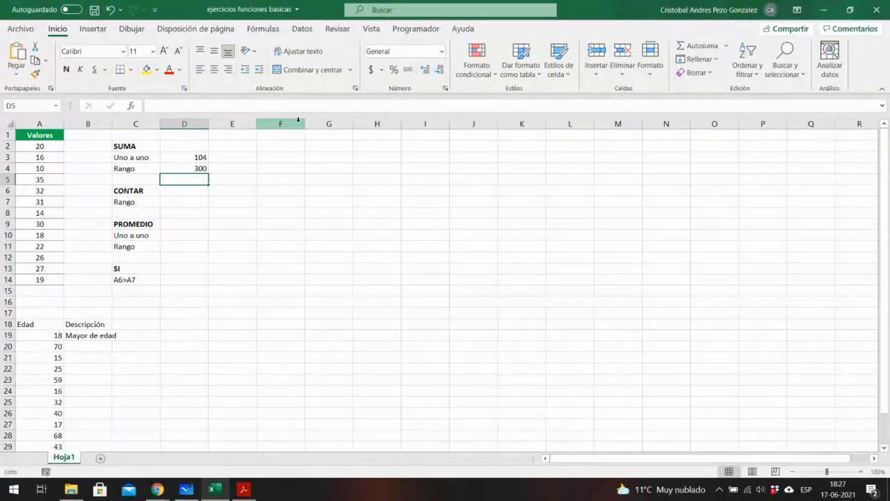
- Inspect the CONTAR exercise, including its heading, the Rango row and the empty result cell beside it
{"action": "key", "text": "Up"}
{"action": "key", "text": "Down"}
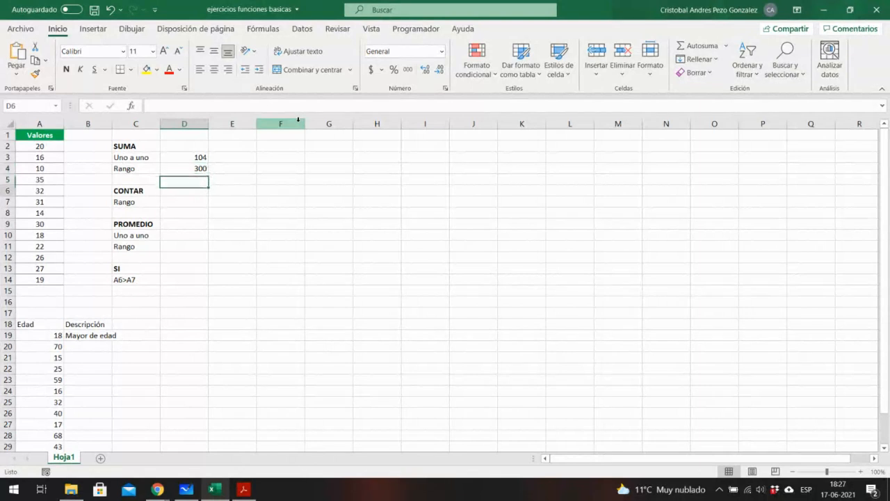
{"action": "key", "text": "Down"}
{"action": "key", "text": "Down"}
{"action": "key", "text": "Up"}
{"action": "key", "text": "Left"}
{"action": "key", "text": "Down"}
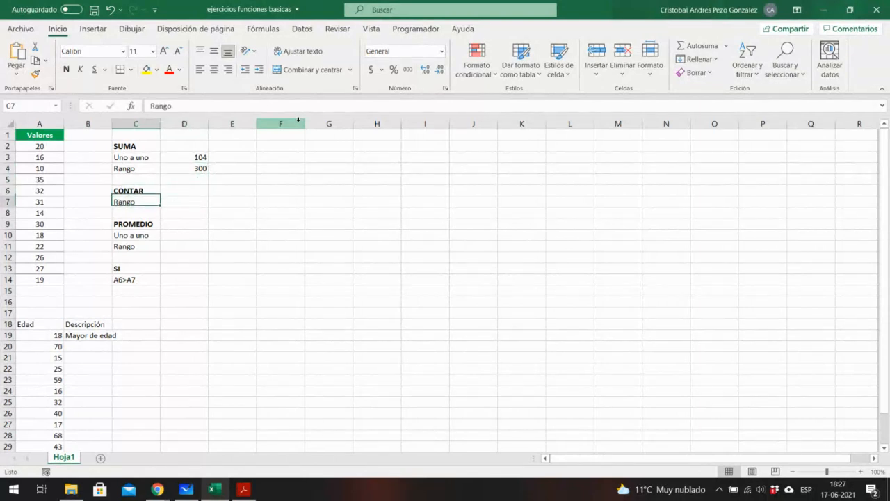
{"action": "key", "text": "Right"}
{"action": "key", "text": "Left"}
{"action": "key", "text": "Up"}
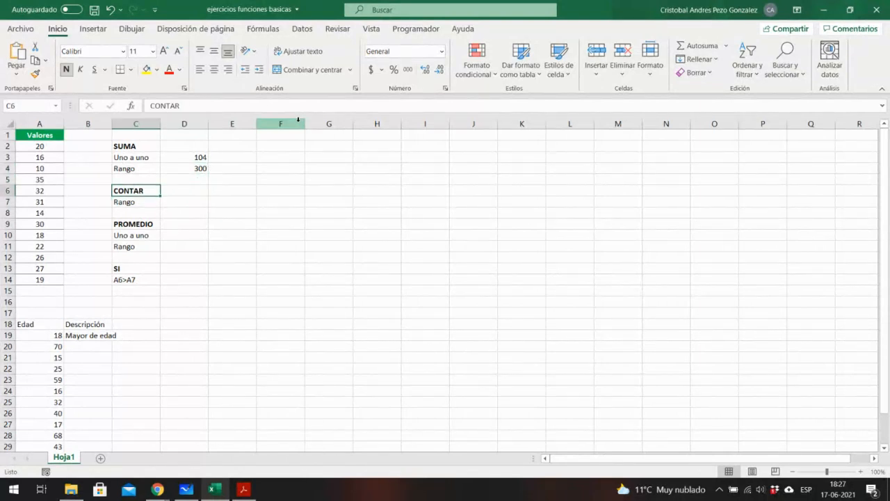
- Enter =CONTAR(A1:A17) in D7 for the Rango row under CONTAR
{"action": "key", "text": "Down"}
{"action": "key", "text": "Up"}
{"action": "key", "text": "Down"}
{"action": "key", "text": "Right"}
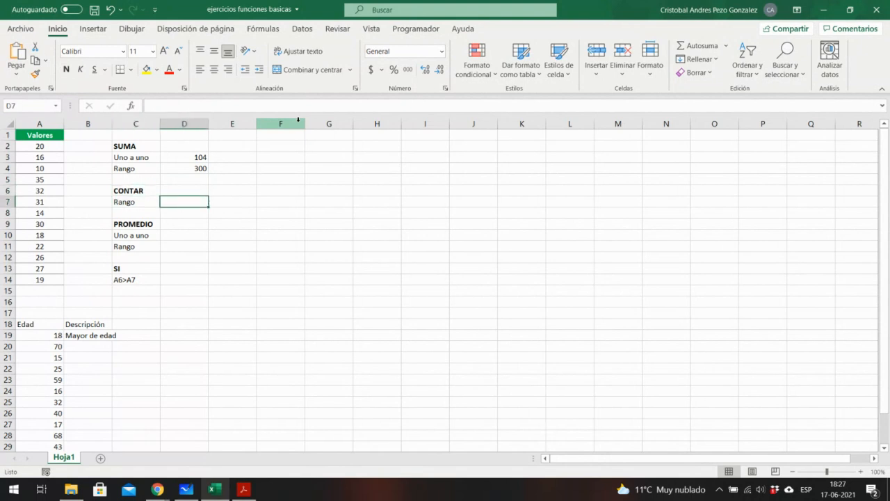
{"action": "type", "text": "="}
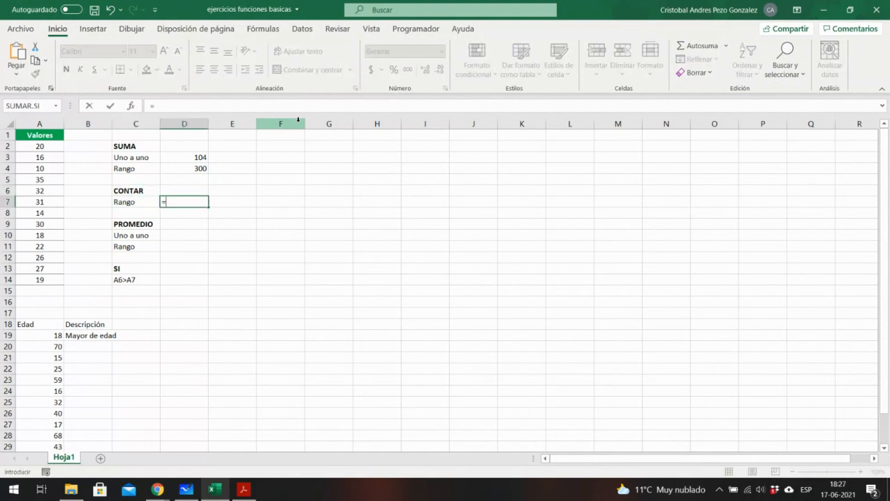
{"action": "type", "text": "cont"}
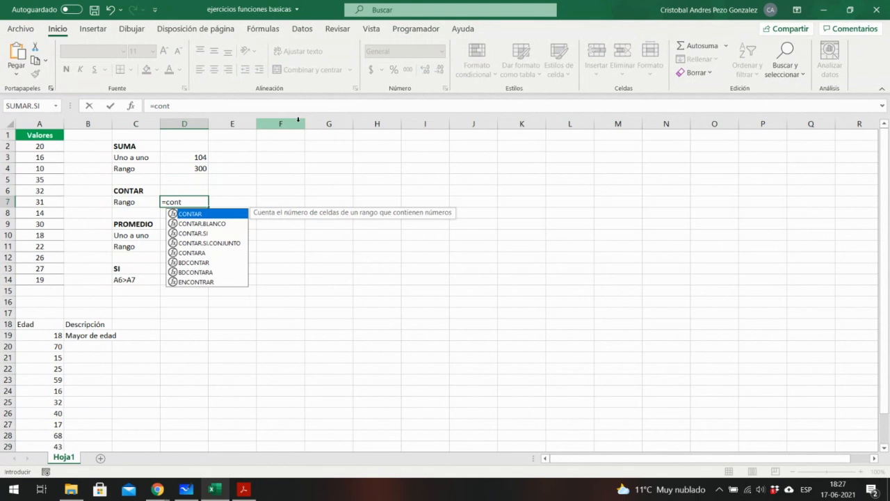
{"action": "key", "text": "Tab"}
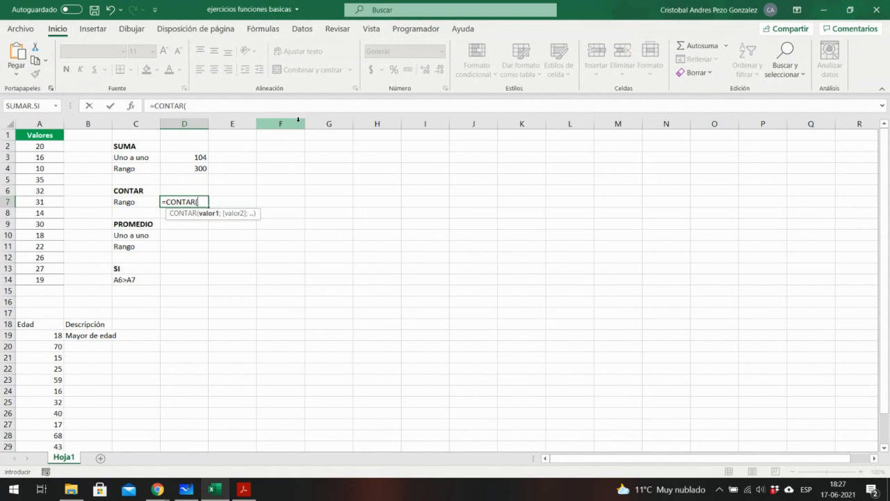
{"action": "type", "text": "A1:A"}
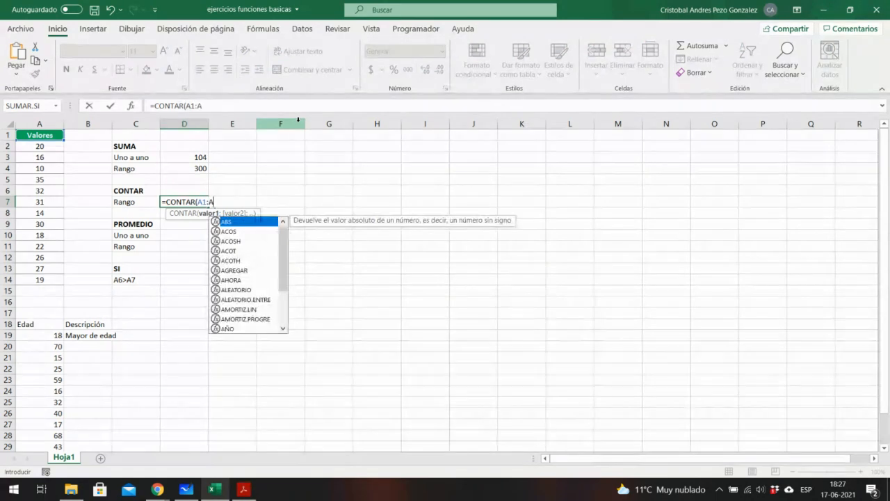
{"action": "type", "text": "17"}
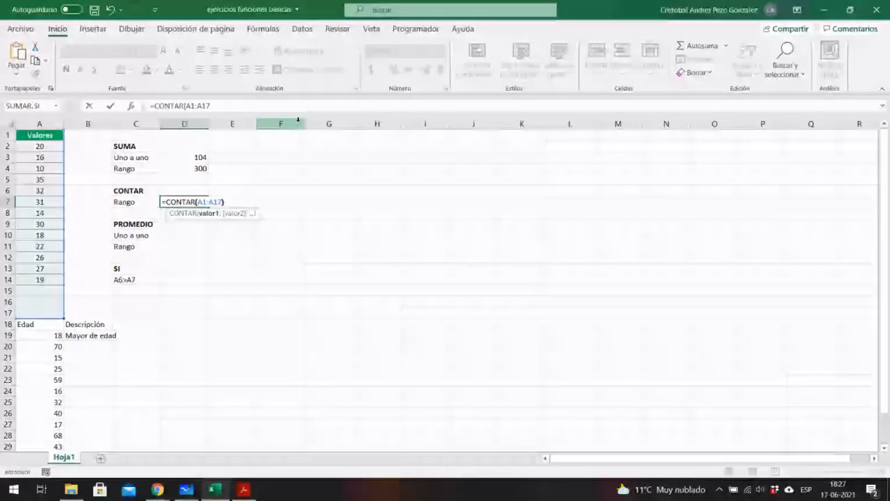
{"action": "type", "text": ")"}
{"action": "key", "text": "Return"}
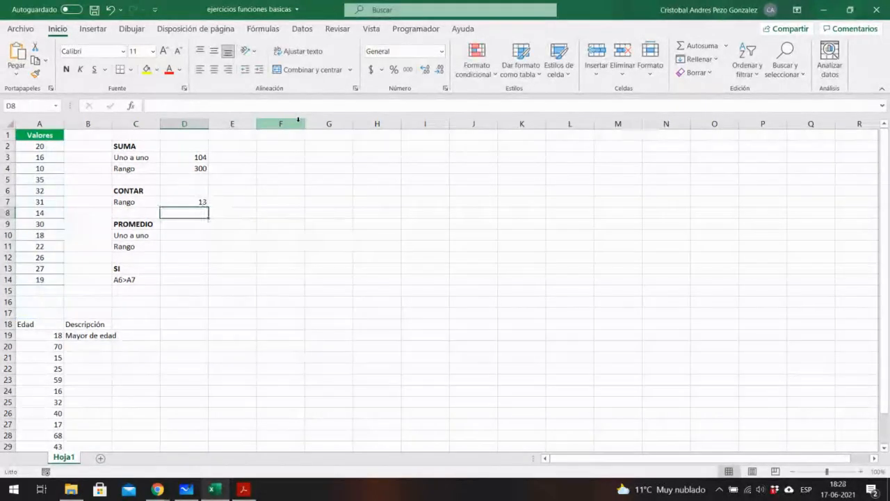
{"action": "key", "text": "Up"}
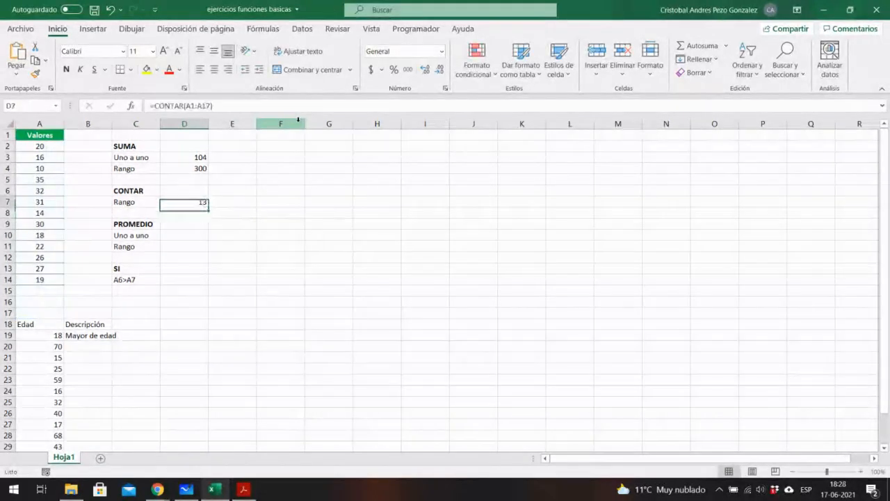
- Review the Valores heading, the cells used in the Uno a uno SUMA formula, and the two PROMEDIO result cells
{"action": "left_click", "coordinate": [35, 135]}
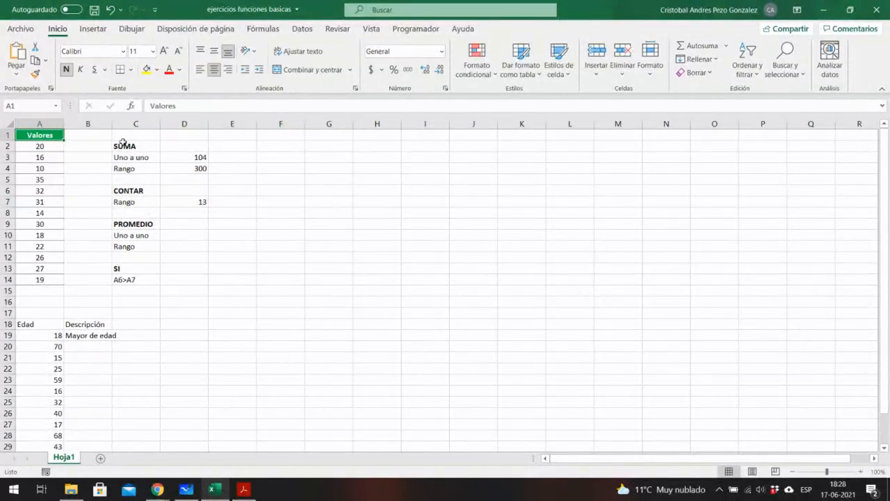
{"action": "left_click", "coordinate": [189, 235]}
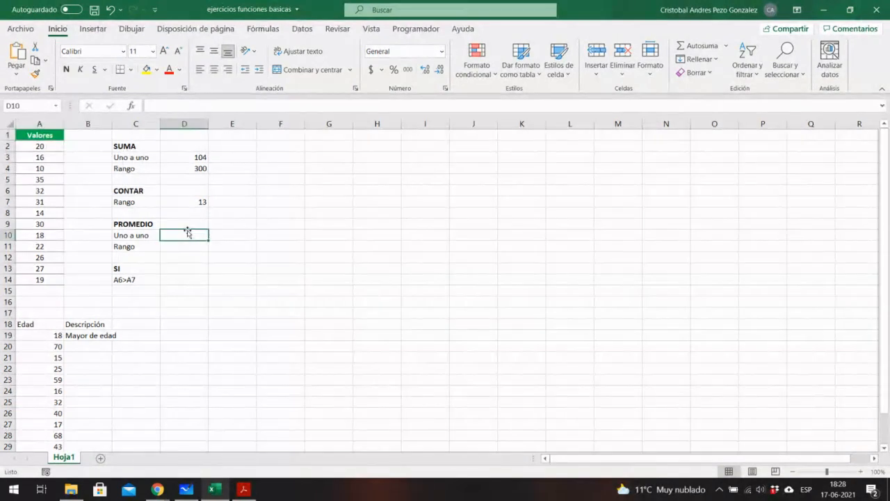
{"action": "left_click", "coordinate": [185, 157]}
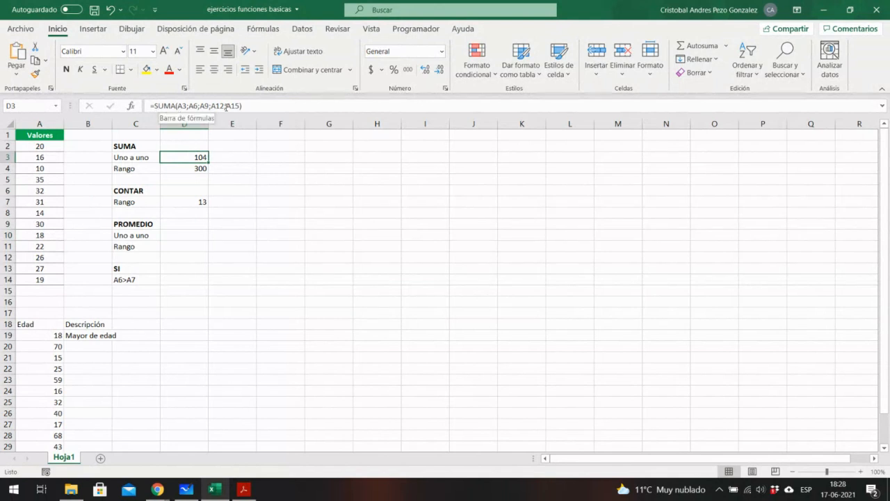
{"action": "left_click", "coordinate": [174, 238]}
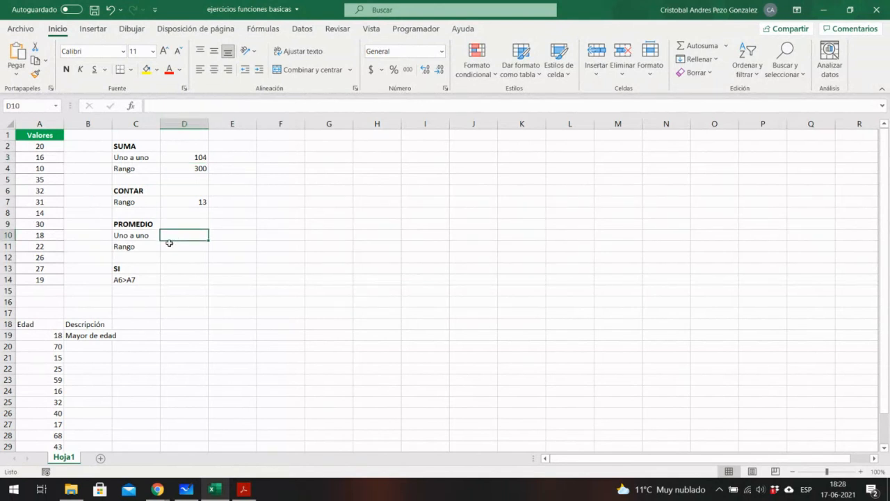
{"action": "left_click", "coordinate": [177, 246]}
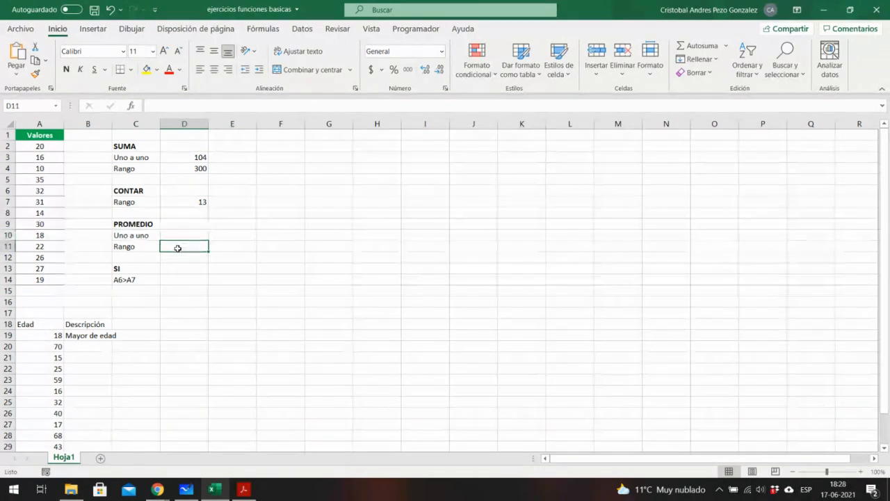
- Begin a PROMEDIO formula in D10 for the Uno a uno row, with A3 as its first reference
{"action": "left_click", "coordinate": [175, 236]}
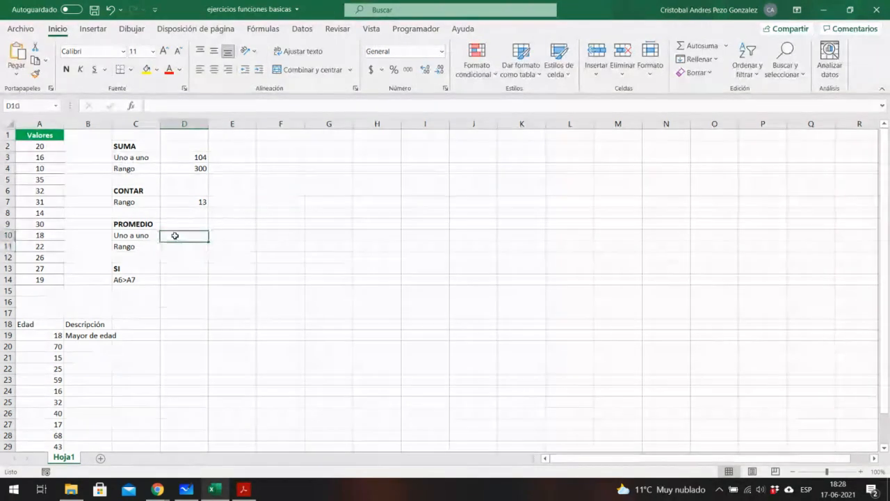
{"action": "key", "text": "F2"}
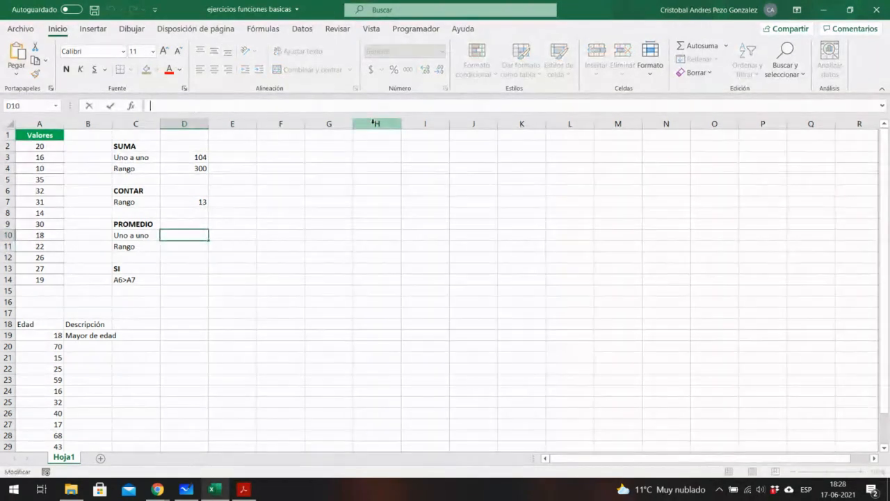
{"action": "type", "text": "="}
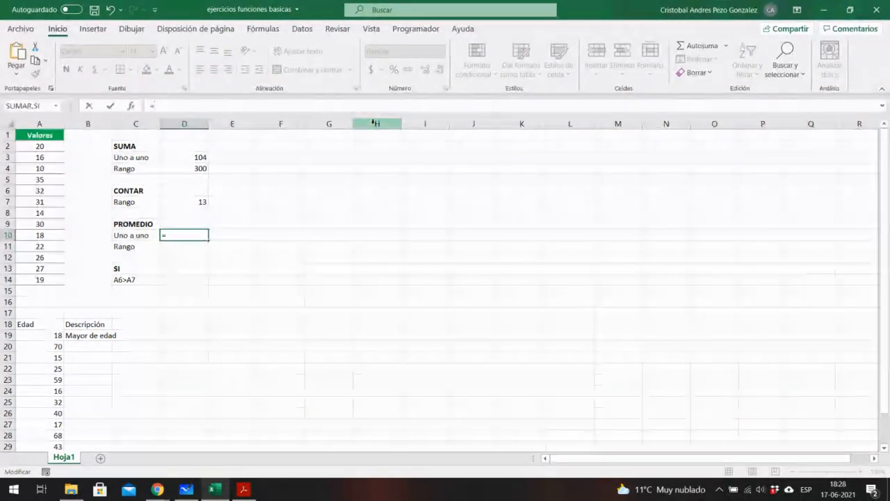
{"action": "type", "text": "prome"}
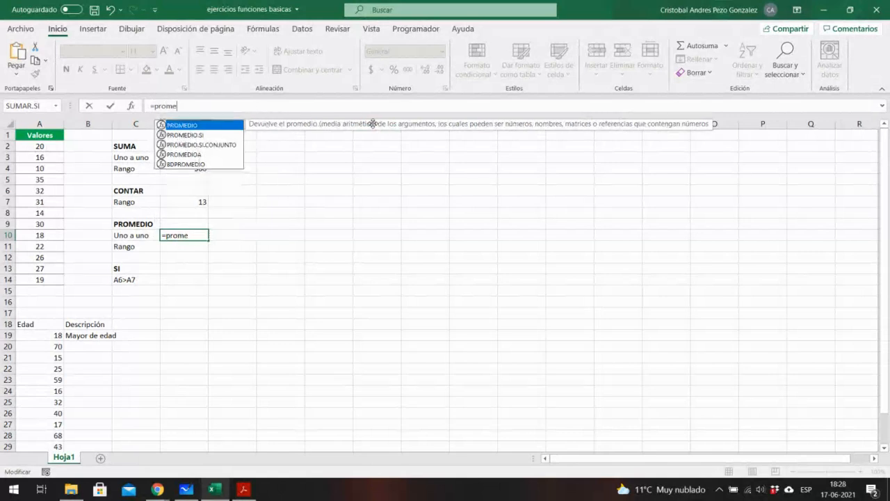
{"action": "key", "text": "Tab"}
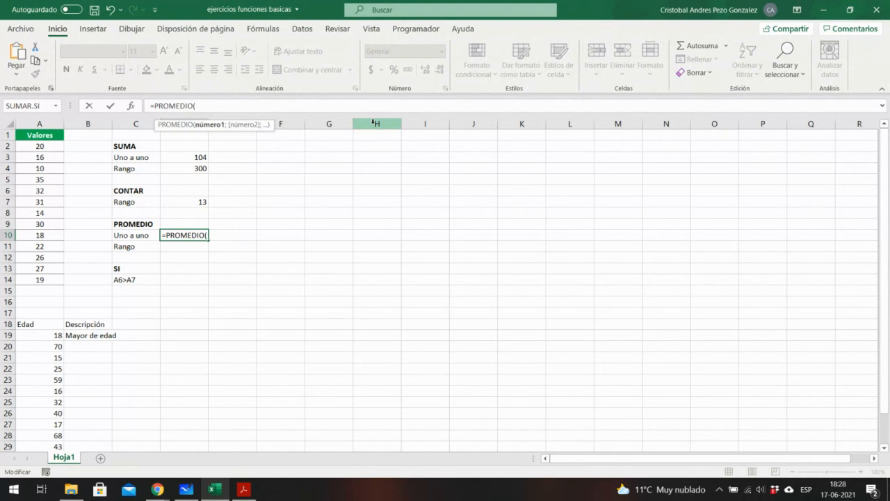
{"action": "type", "text": "A3:"}
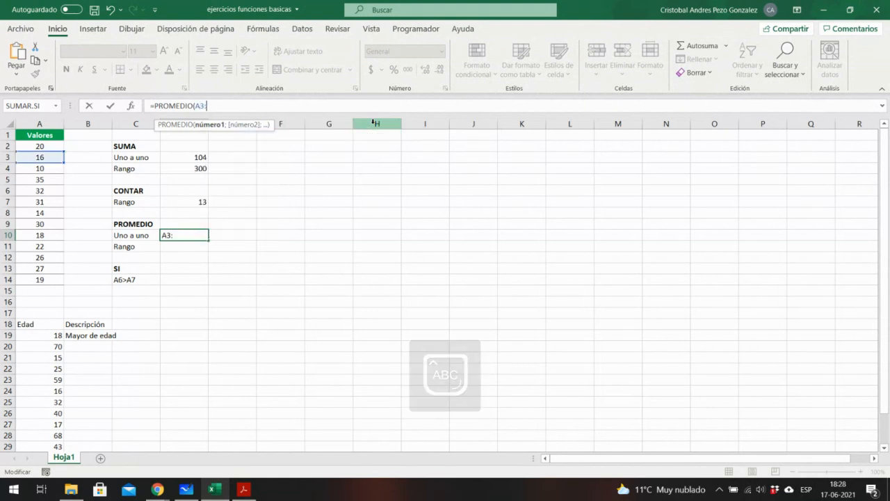
{"action": "type", "text": "A6:A"}
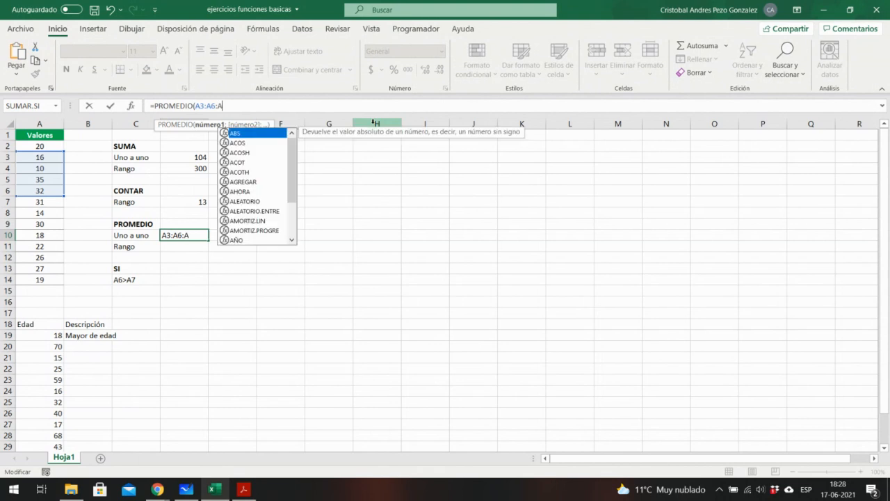
{"action": "type", "text": "9:"}
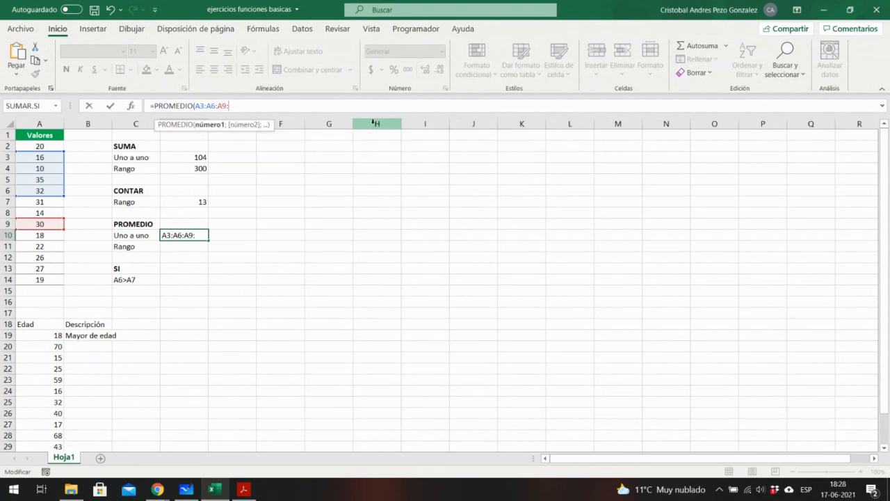
{"action": "type", "text": "A"}
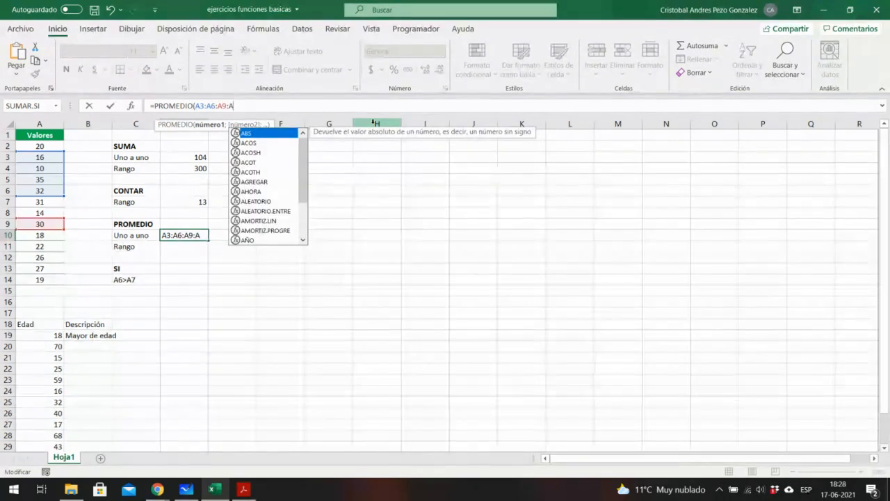
{"action": "key", "text": "BackSpace"}
{"action": "key", "text": "BackSpace"}
{"action": "key", "text": "BackSpace"}
{"action": "key", "text": "BackSpace"}
{"action": "key", "text": "BackSpace"}
{"action": "key", "text": "BackSpace"}
{"action": "key", "text": "BackSpace"}
{"action": "key", "text": "BackSpace"}
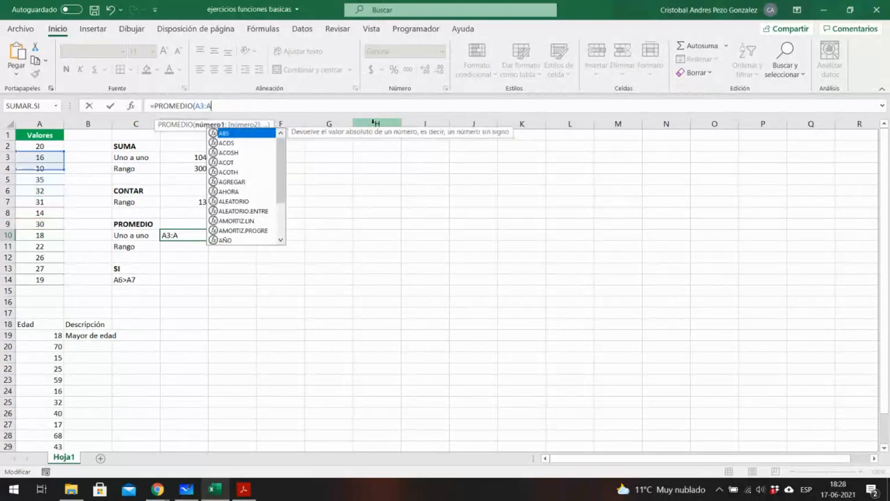
- Complete the D10 formula with semicolon-separated references A6, A9, A12 and A15 so it reads =PROMEDIO(A3;A6;A9;A12;A15)
{"action": "type", "text": ";"}
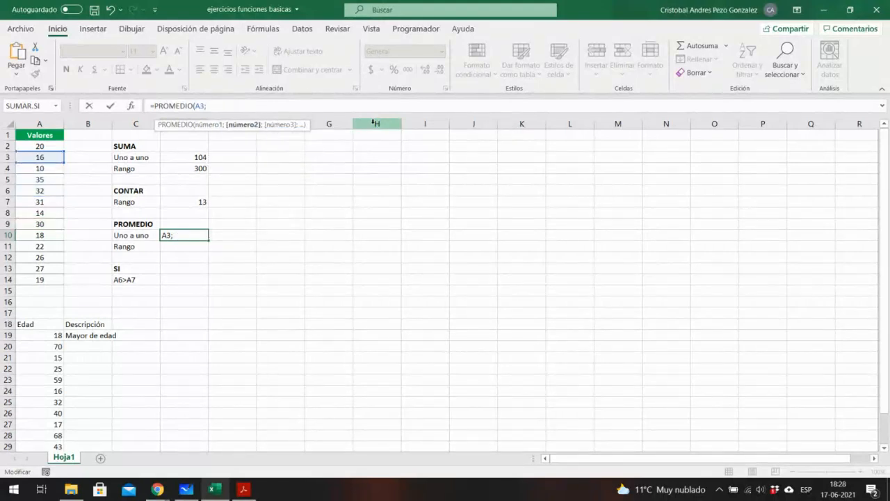
{"action": "type", "text": "A6;"}
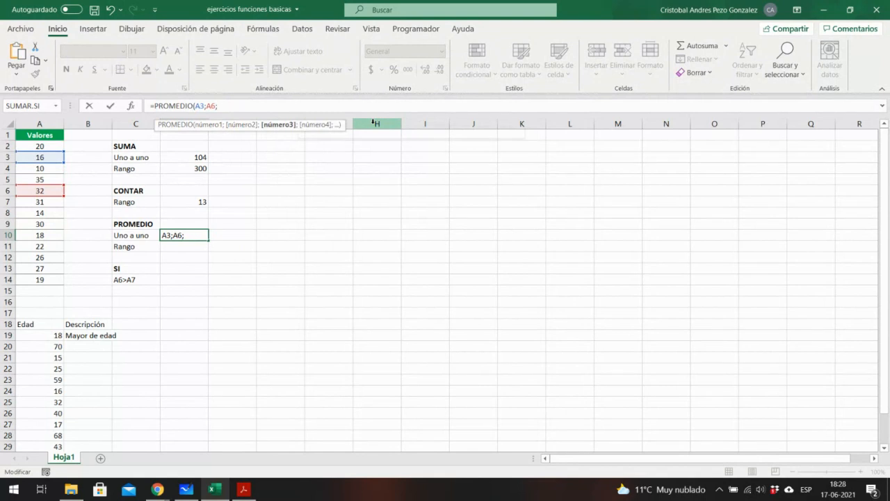
{"action": "type", "text": "A9;A1"}
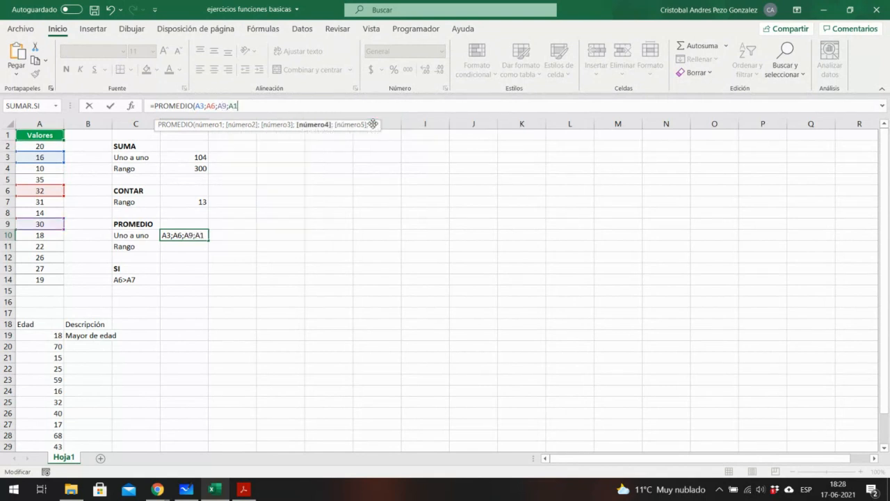
{"action": "type", "text": "2;A15"}
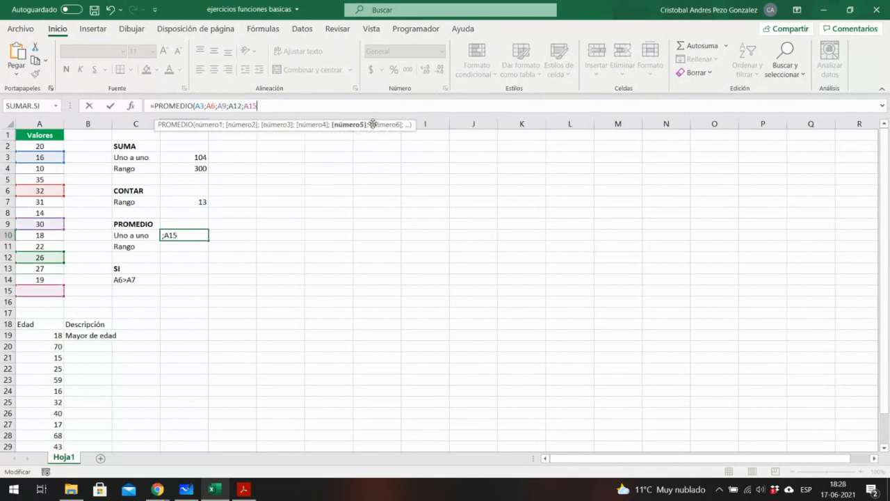
{"action": "type", "text": ")"}
{"action": "key", "text": "Caps_Lock"}
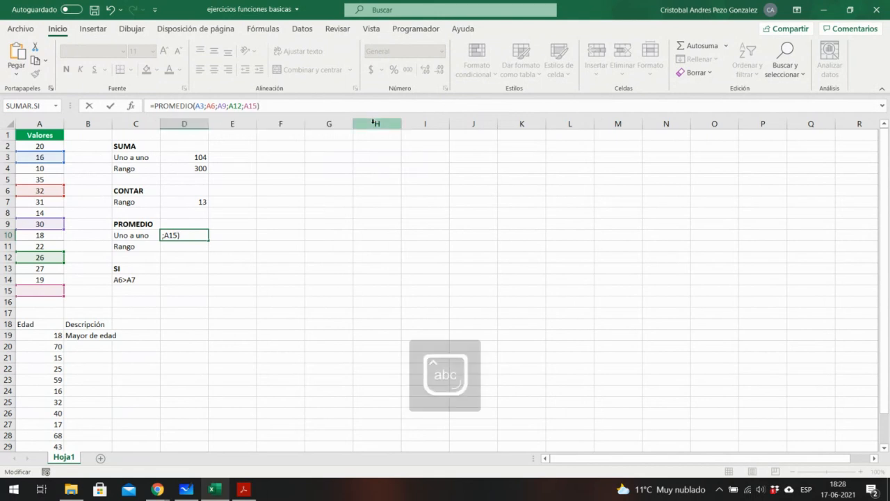
{"action": "key", "text": "ctrl+Return"}
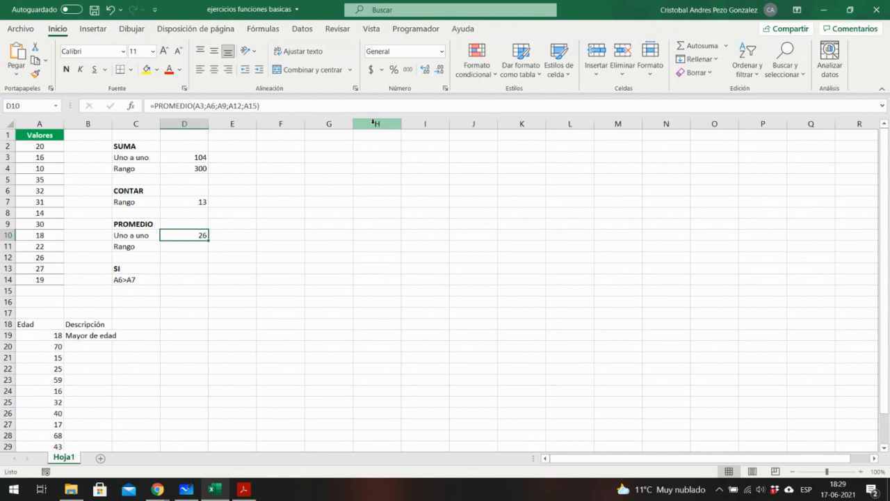
- Enter =PROMEDIO(A1:A15) in D11 for the Rango row under PROMEDIO
{"action": "key", "text": "Down"}
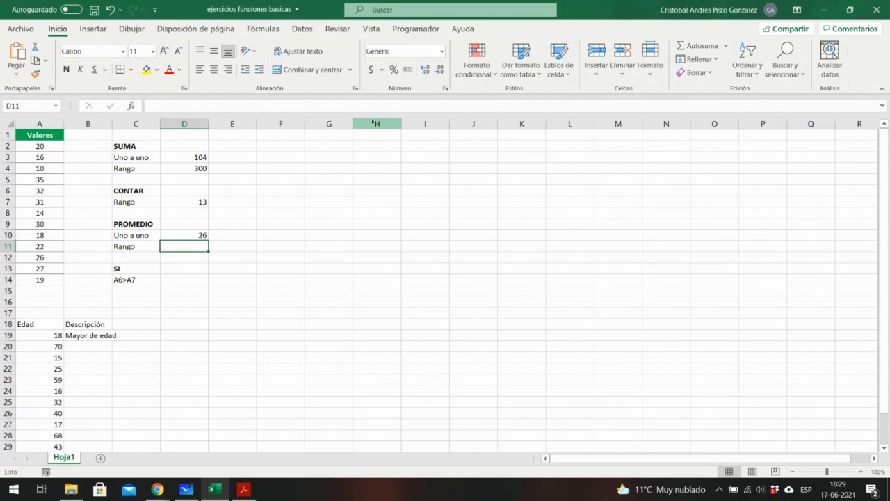
{"action": "left_click", "coordinate": [278, 101]}
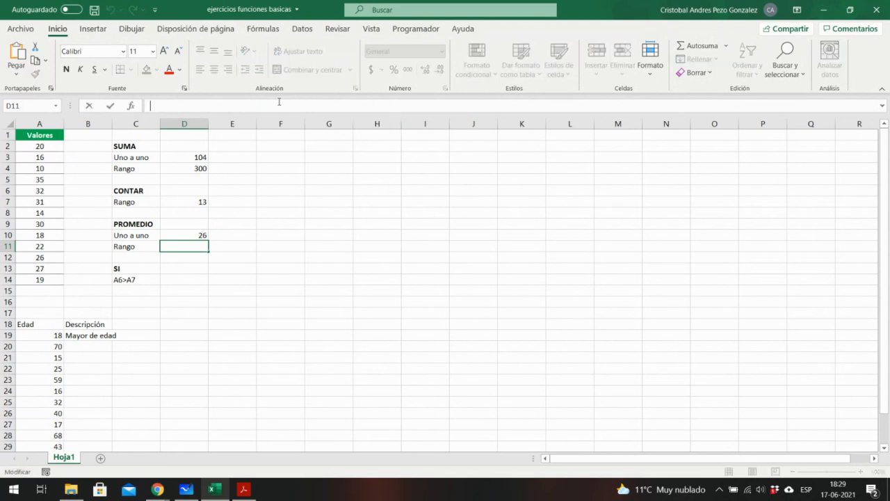
{"action": "type", "text": "=por"}
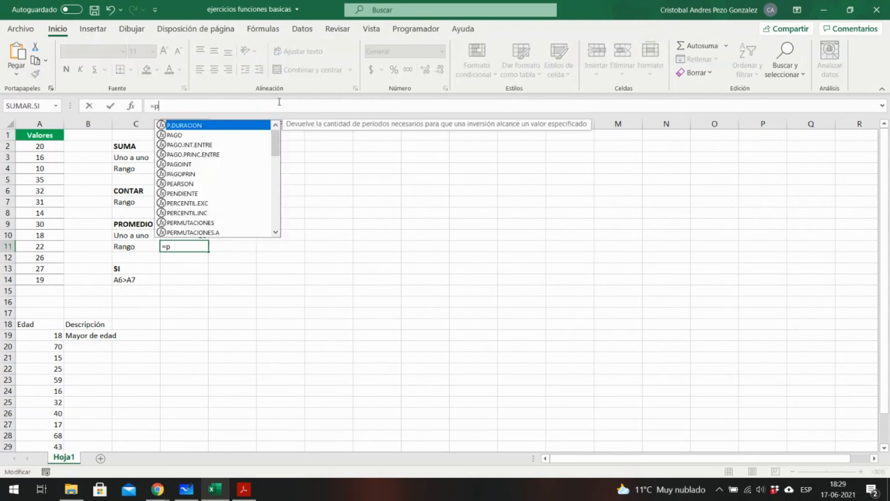
{"action": "key", "text": "BackSpace"}
{"action": "key", "text": "BackSpace"}
{"action": "type", "text": "rom"}
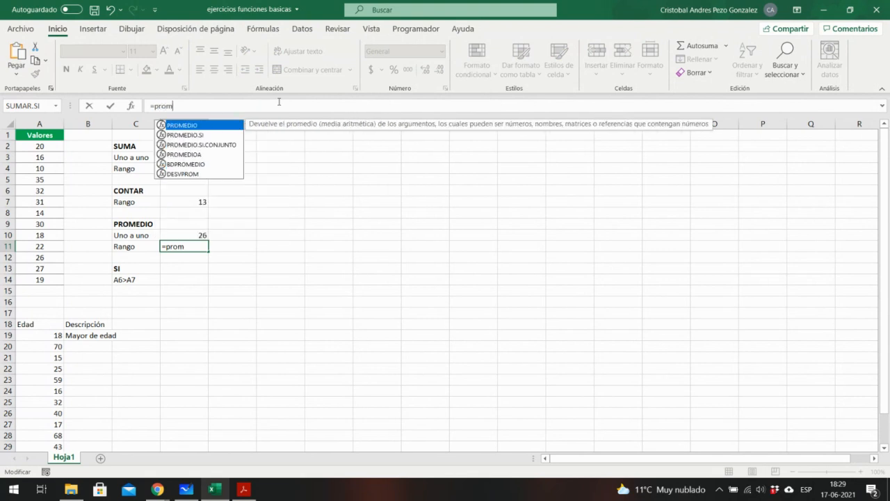
{"action": "key", "text": "Tab"}
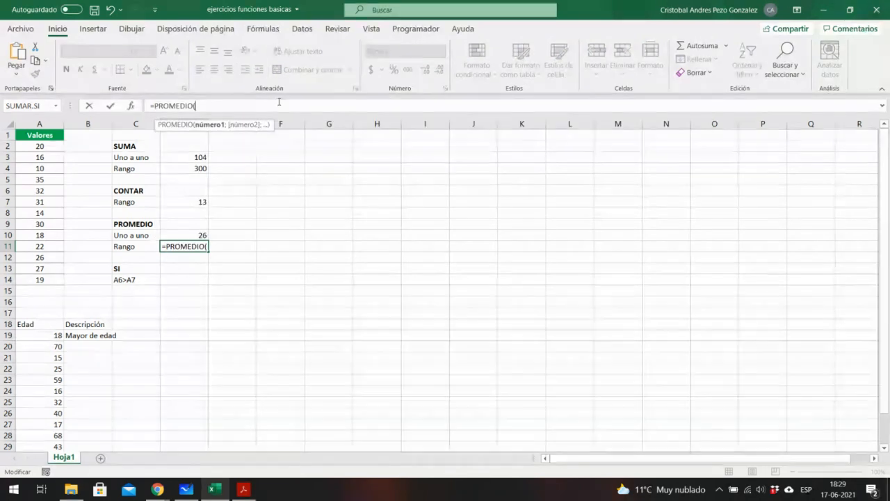
{"action": "type", "text": "A"}
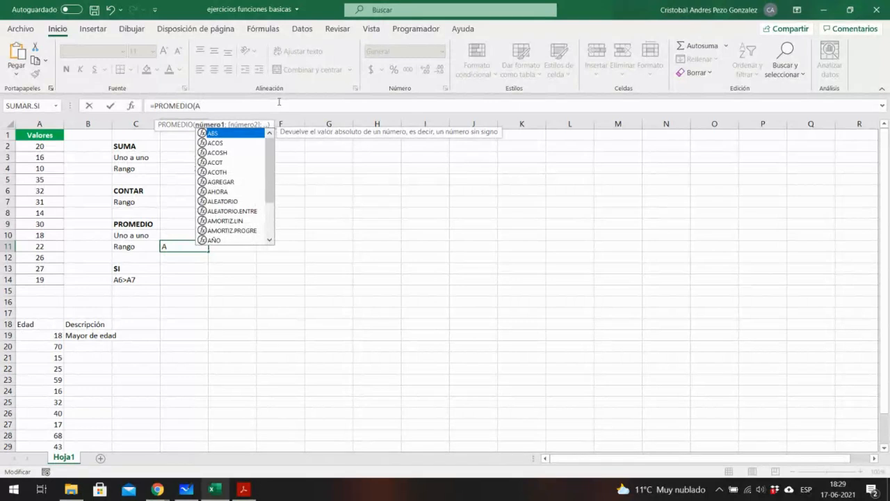
{"action": "type", "text": "1:"}
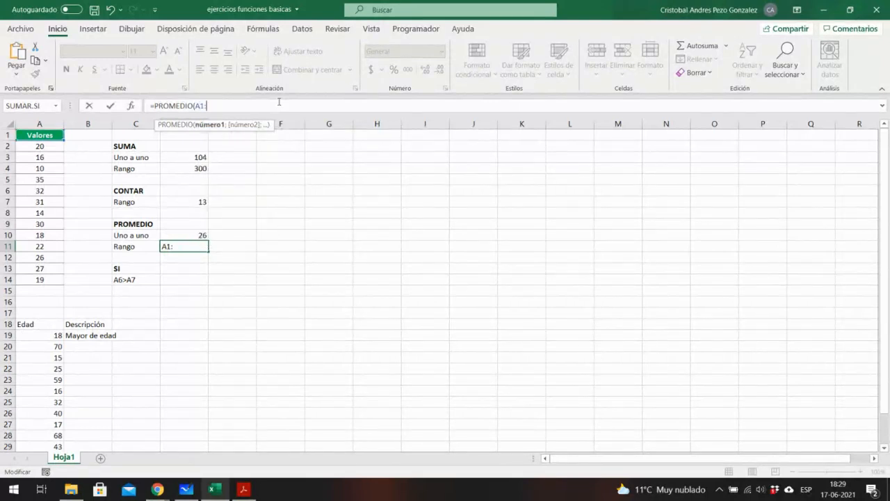
{"action": "type", "text": "A15"}
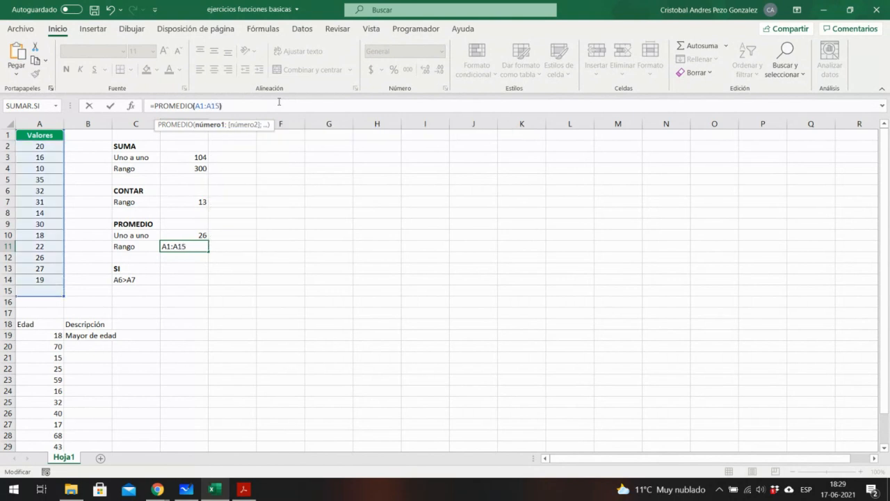
{"action": "type", "text": ")"}
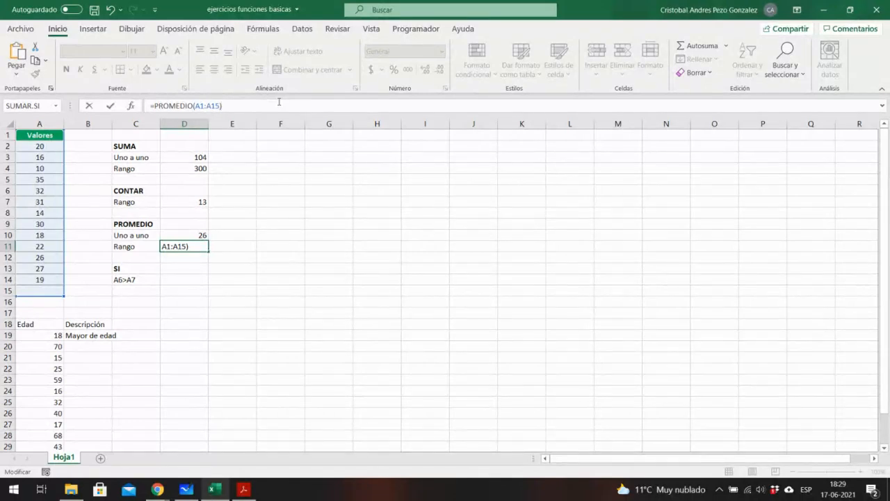
{"action": "key", "text": "Return"}
{"action": "key", "text": "Up"}
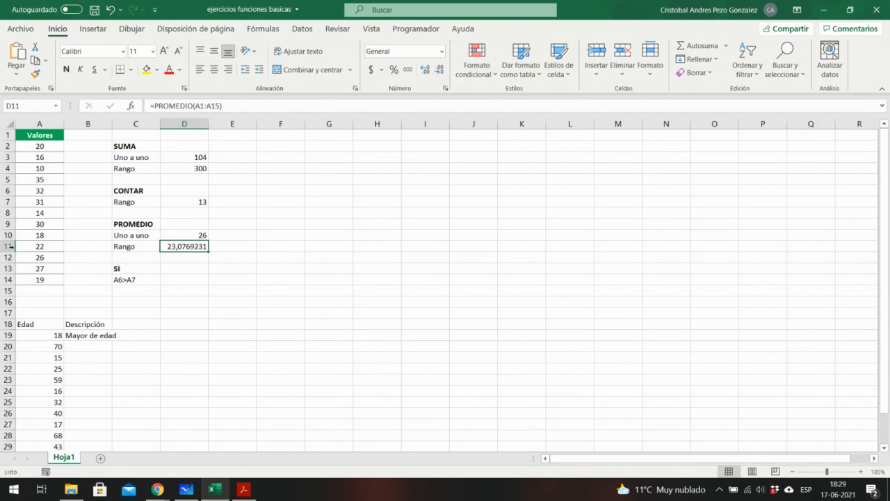
- Switch to the course notes in Adobe Reader Touch and read sections 2.7 Función CONTAR and 2.8 Función CONTARA
{"action": "left_click", "coordinate": [190, 279]}
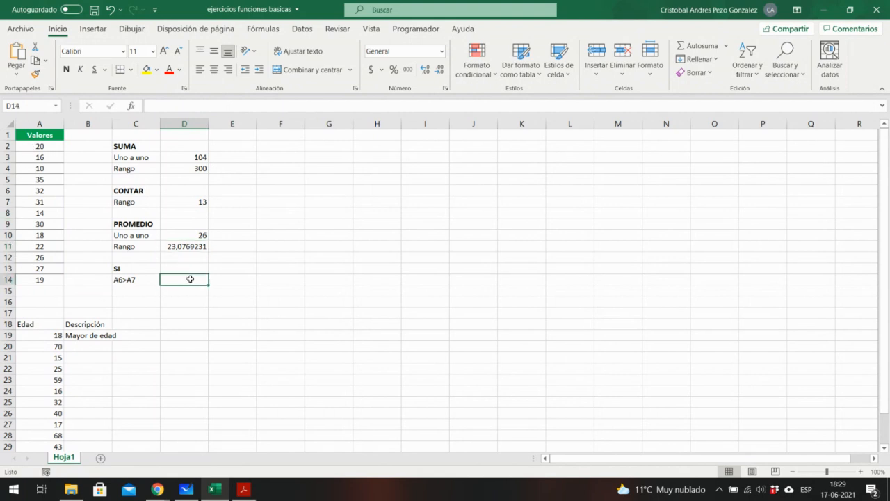
{"action": "mouse_move", "coordinate": [211, 497]}
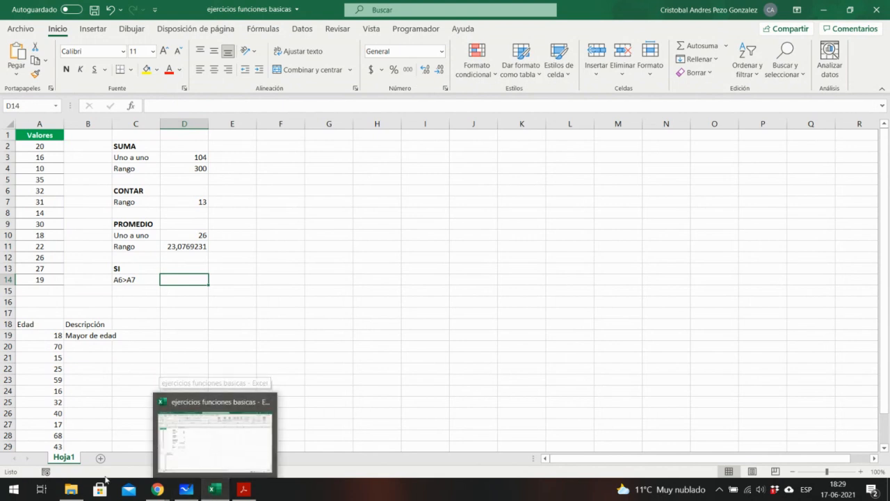
{"action": "mouse_move", "coordinate": [146, 491]}
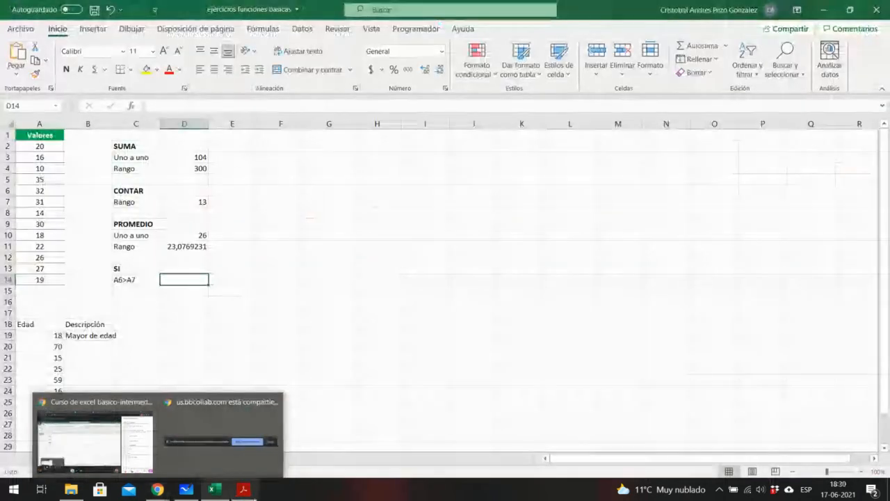
{"action": "left_click", "coordinate": [243, 488]}
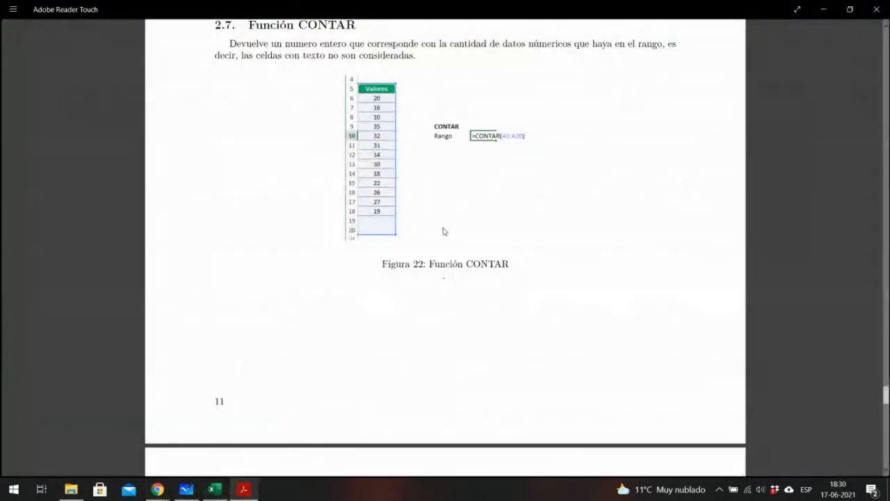
{"action": "scroll", "coordinate": [449, 227], "scroll_direction": "down", "scroll_amount": 3}
{"action": "scroll", "coordinate": [450, 226], "scroll_direction": "up", "scroll_amount": 4}
{"action": "scroll", "coordinate": [449, 226], "scroll_direction": "up", "scroll_amount": 3}
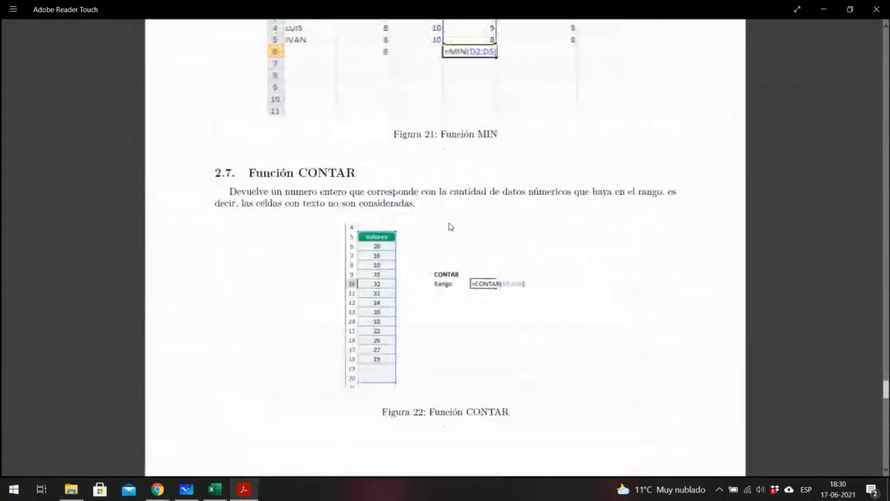
{"action": "scroll", "coordinate": [459, 215], "scroll_direction": "down", "scroll_amount": 4}
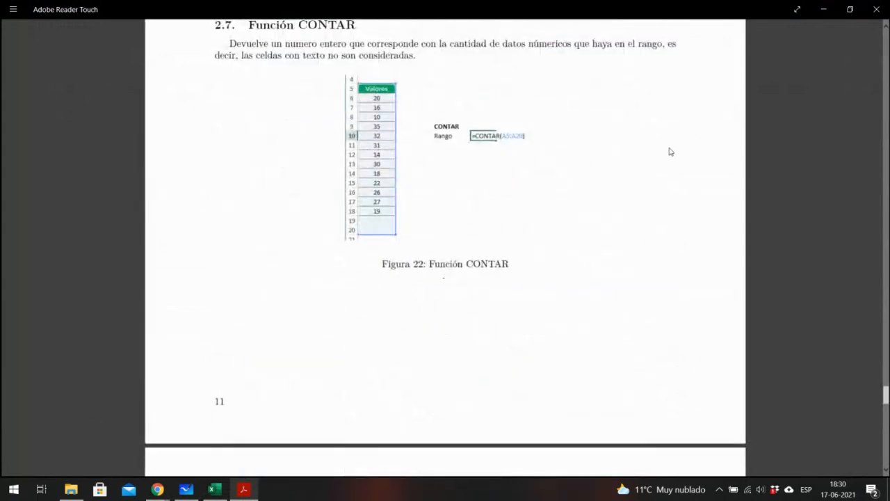
{"action": "scroll", "coordinate": [580, 123], "scroll_direction": "down", "scroll_amount": 5}
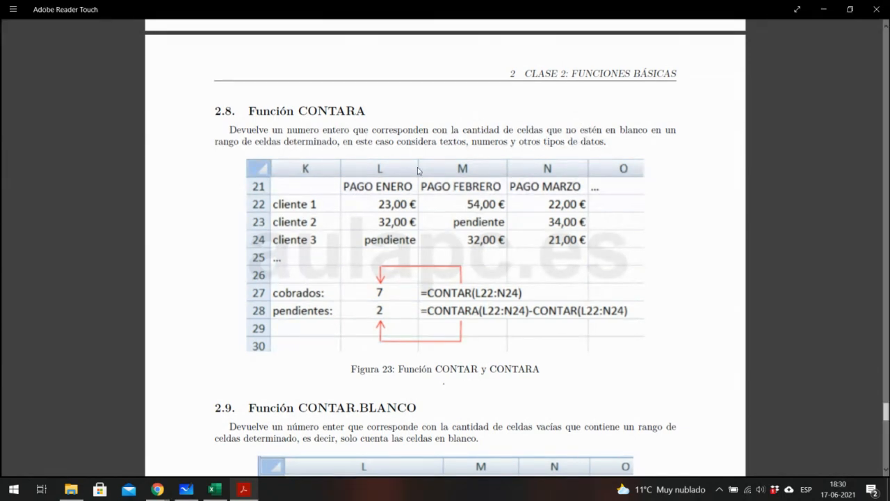
{"action": "left_click_drag", "start_coordinate": [469, 141], "coordinate": [608, 142]}
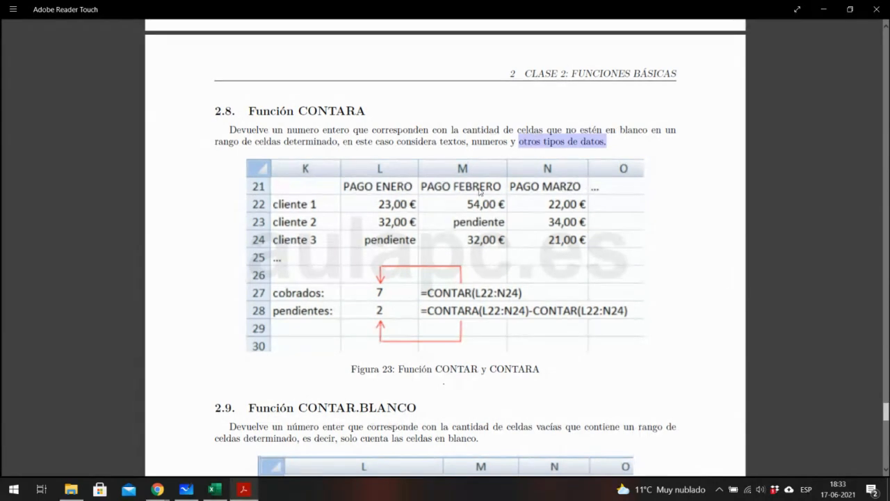
- Examine section 2.9 Función CONTAR.BLANCO in the notes, including its example table and formula
{"action": "scroll", "coordinate": [479, 192], "scroll_direction": "down", "scroll_amount": 5}
{"action": "scroll", "coordinate": [479, 192], "scroll_direction": "down", "scroll_amount": 2}
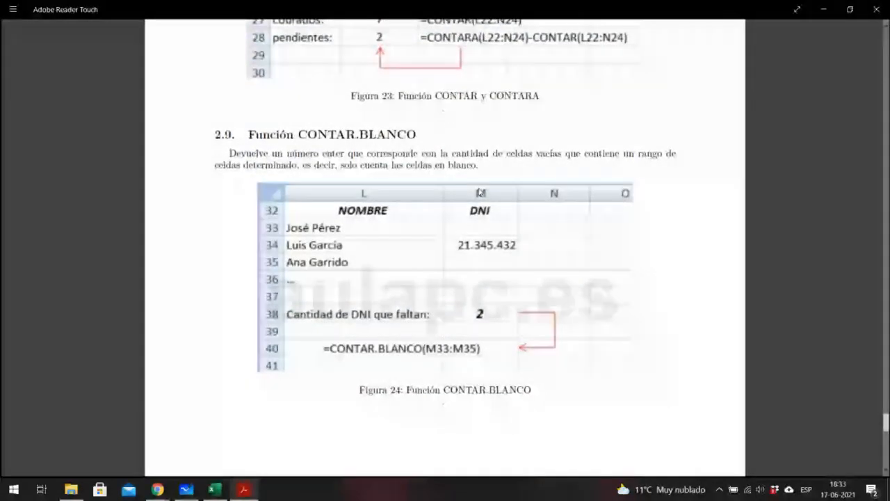
{"action": "scroll", "coordinate": [479, 191], "scroll_direction": "down", "scroll_amount": 2}
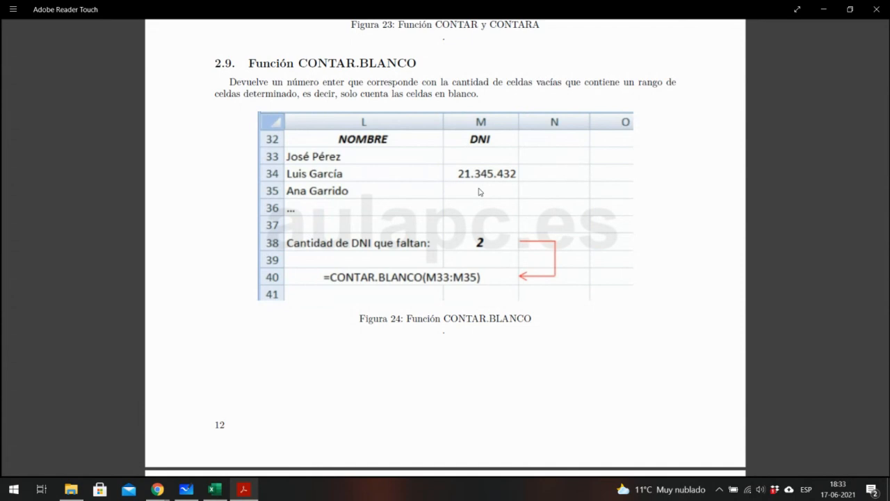
{"action": "scroll", "coordinate": [478, 192], "scroll_direction": "up", "scroll_amount": 2}
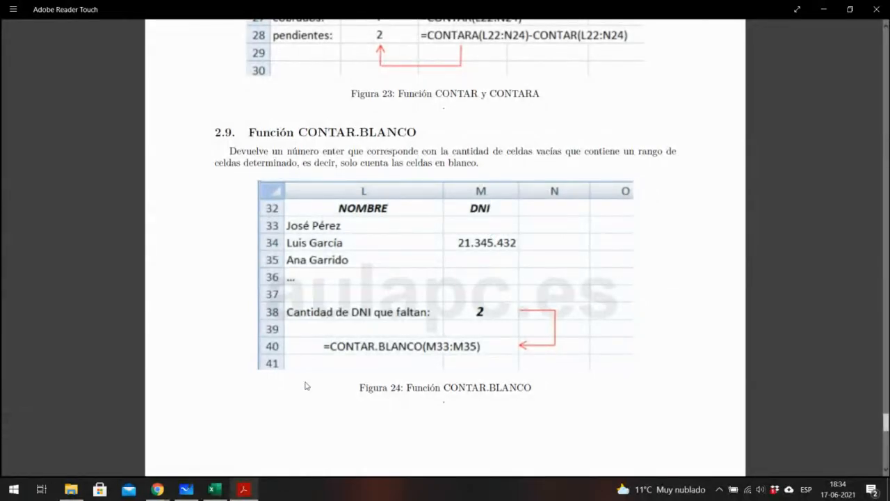
{"action": "scroll", "coordinate": [361, 334], "scroll_direction": "down", "scroll_amount": 1}
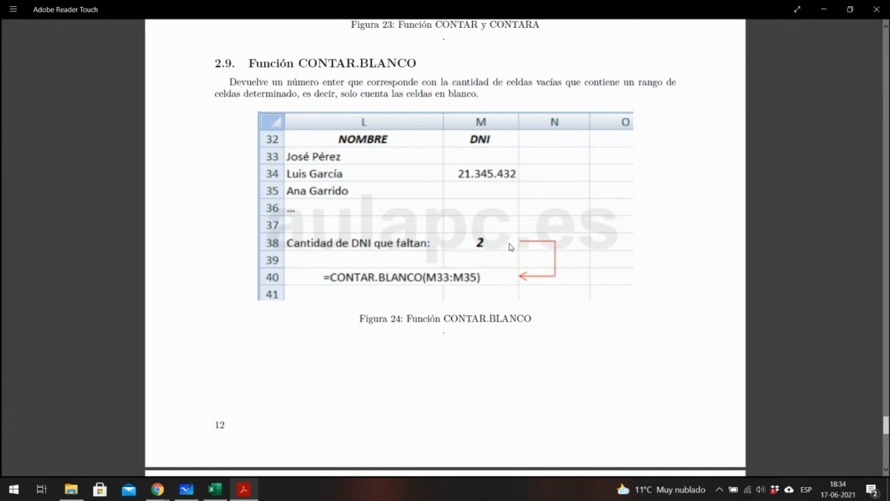
- Read section 2.10 Función SI in the notes and examine the example formula in Figura 25
{"action": "scroll", "coordinate": [518, 258], "scroll_direction": "down", "scroll_amount": 5}
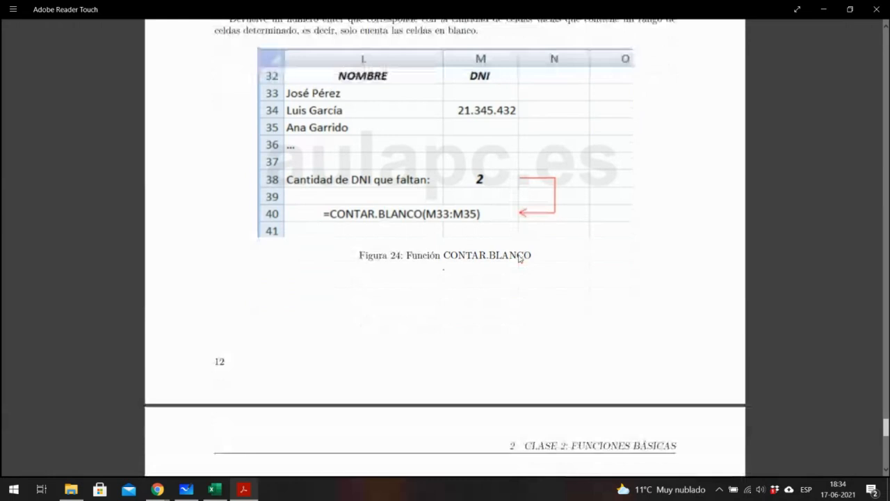
{"action": "scroll", "coordinate": [519, 218], "scroll_direction": "down", "scroll_amount": 5}
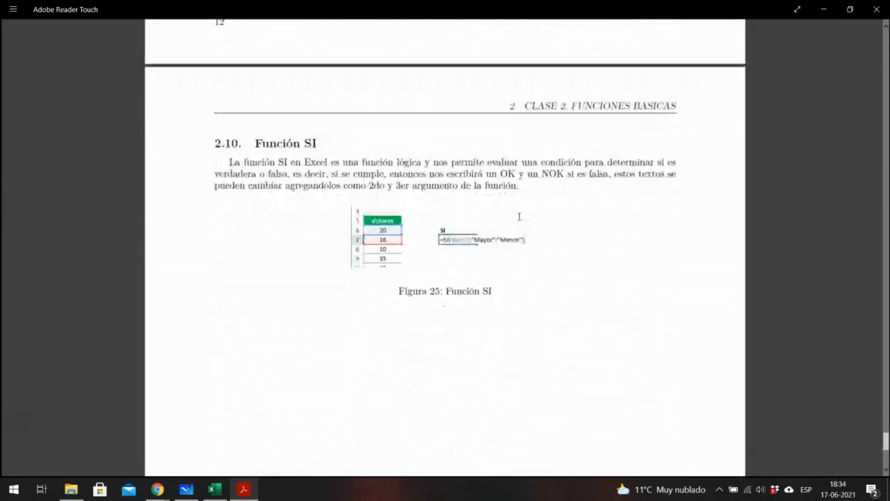
{"action": "scroll", "coordinate": [519, 219], "scroll_direction": "up", "scroll_amount": 3}
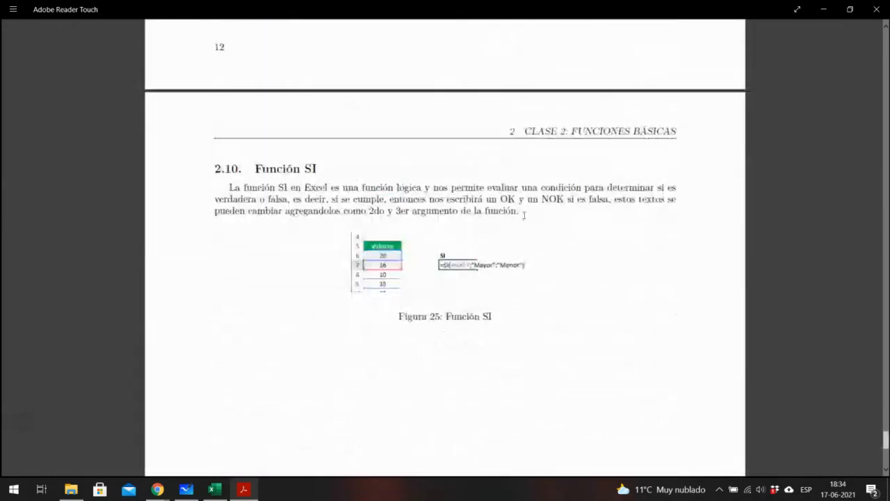
{"action": "scroll", "coordinate": [521, 219], "scroll_direction": "down", "scroll_amount": 2}
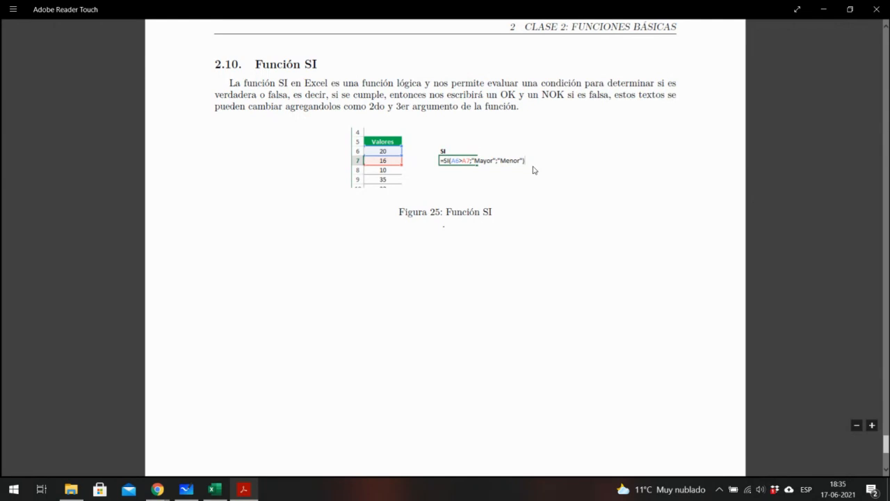
{"action": "scroll", "coordinate": [534, 170], "scroll_direction": "down", "scroll_amount": 5}
- Switch back to the Excel exercise workbook and check cells A6 and A7, which the SI row compares
{"action": "key", "text": "alt+Tab"}
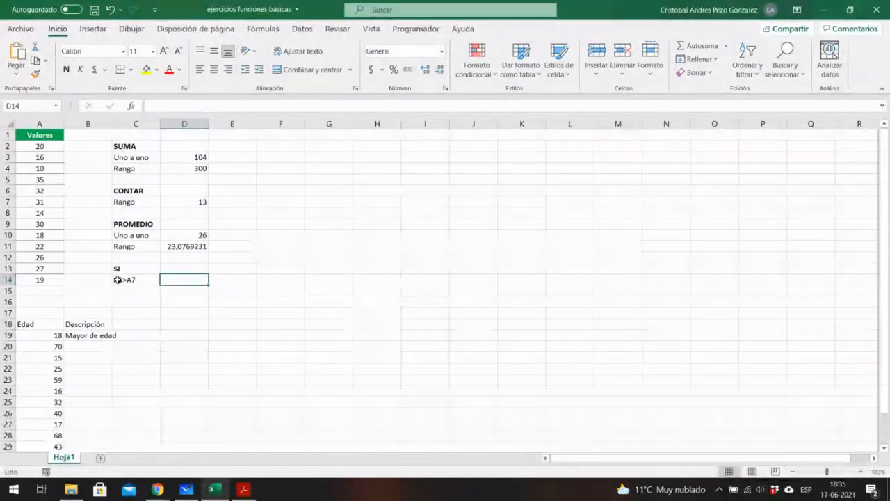
{"action": "left_click", "coordinate": [117, 278]}
{"action": "left_click", "coordinate": [182, 281]}
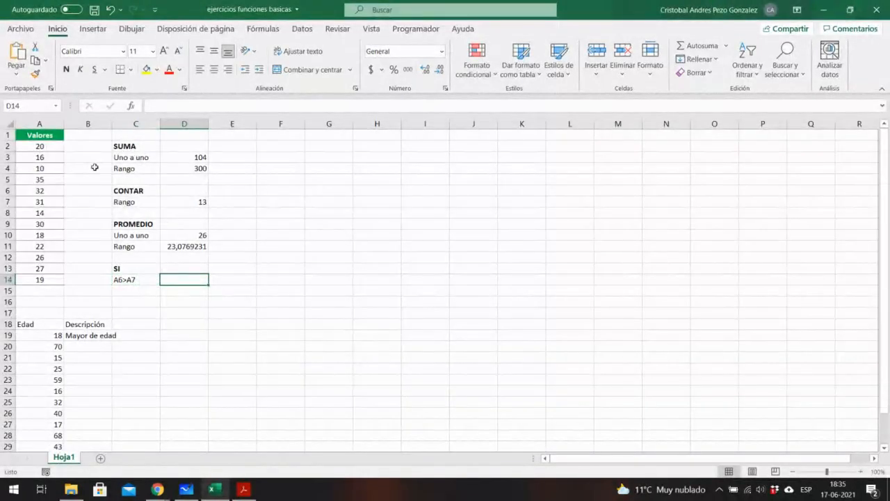
{"action": "left_click", "coordinate": [49, 191]}
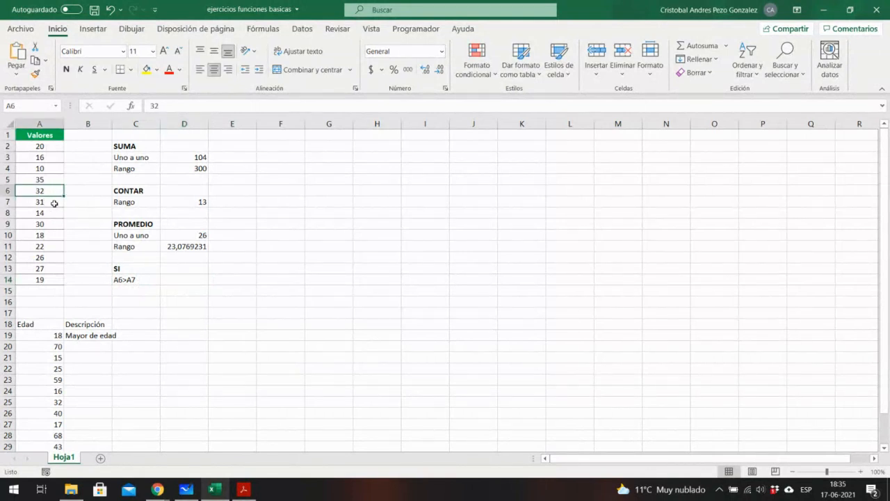
{"action": "left_click", "coordinate": [55, 202]}
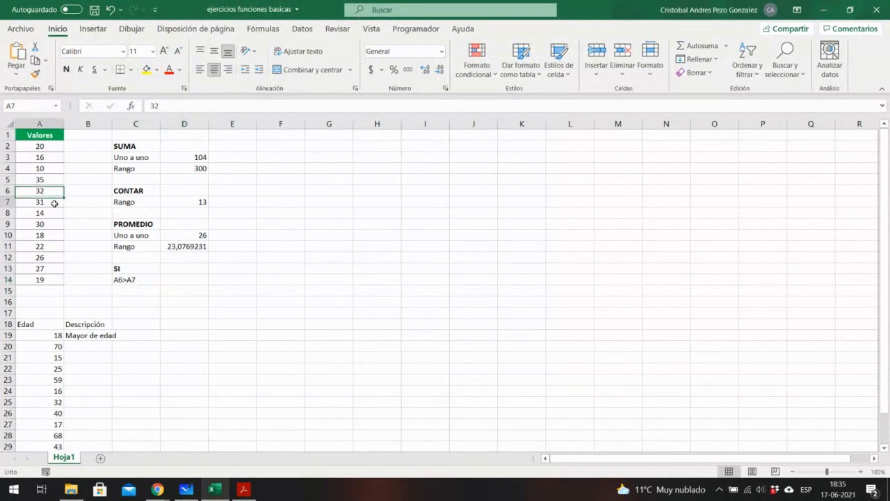
- Start an SI formula in D14 with the logical test A6>A7
{"action": "left_click", "coordinate": [175, 280]}
{"action": "type", "text": "="}
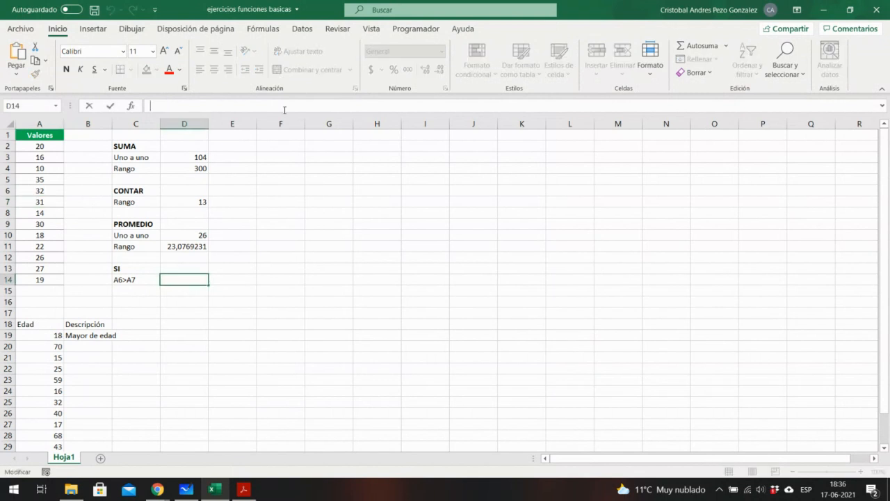
{"action": "type", "text": "S"}
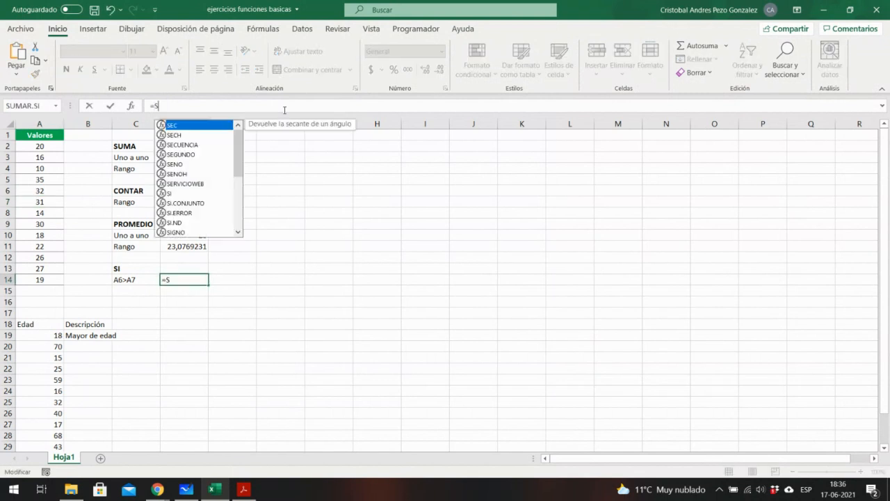
{"action": "type", "text": "I"}
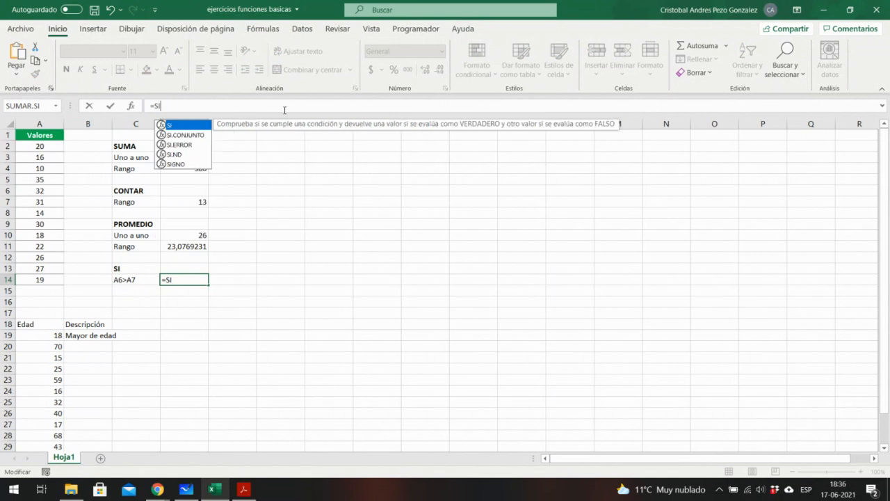
{"action": "type", "text": "("}
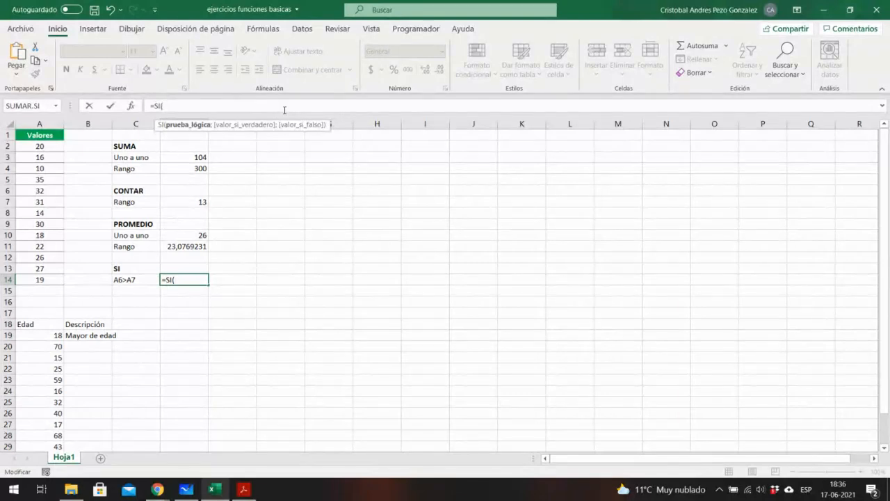
{"action": "type", "text": "A"}
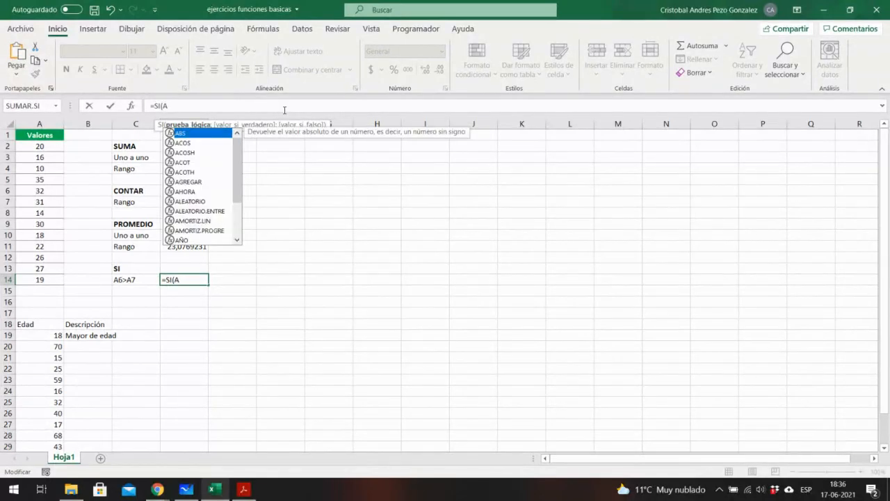
{"action": "type", "text": "6<"}
{"action": "key", "text": "BackSpace"}
{"action": "type", "text": ">"}
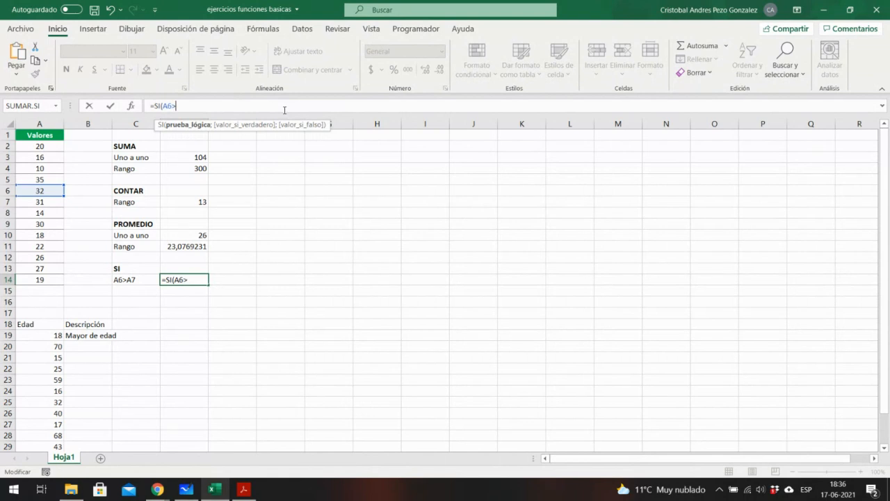
{"action": "type", "text": "A"}
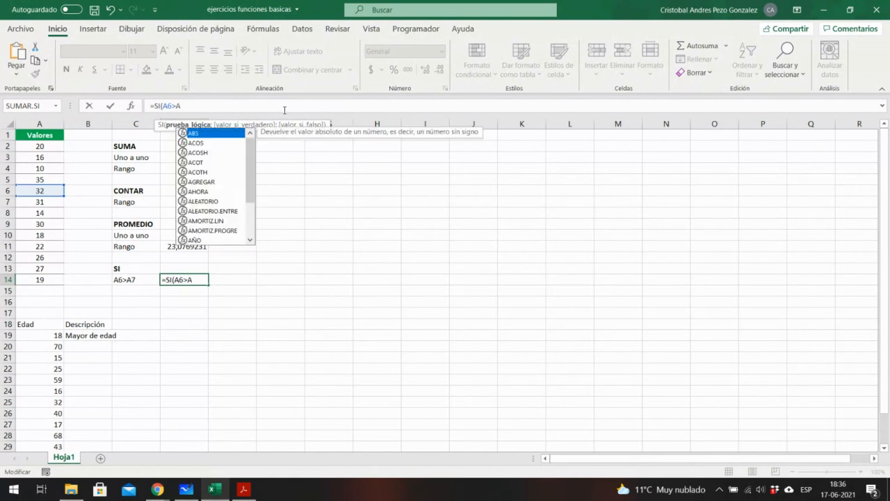
{"action": "type", "text": "7"}
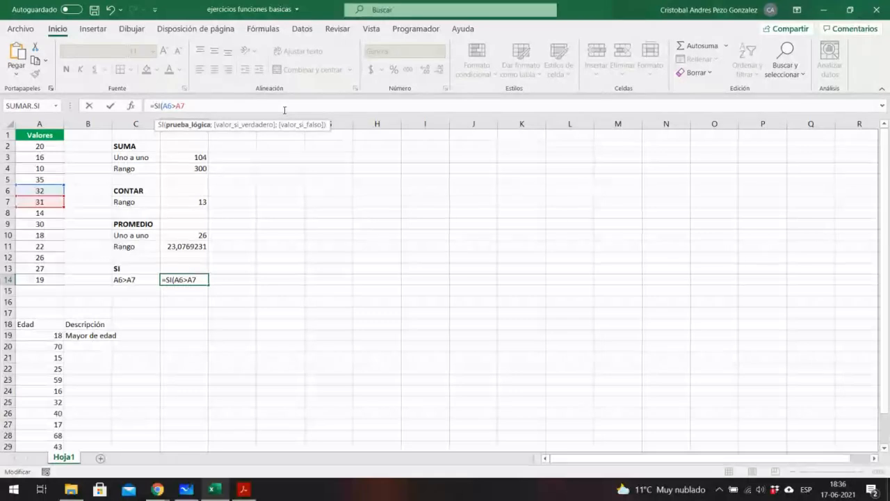
{"action": "type", "text": ";"}
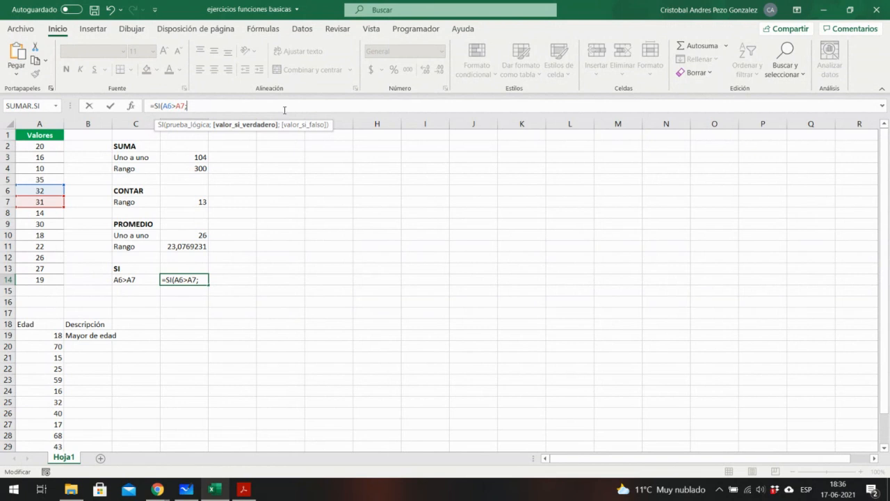
- Complete the D14 formula with "Mayor" as the true value and "Menor" as the false value, giving =SI(A6>A7;"Mayor";"Menor")
{"action": "type", "text": "\"\""}
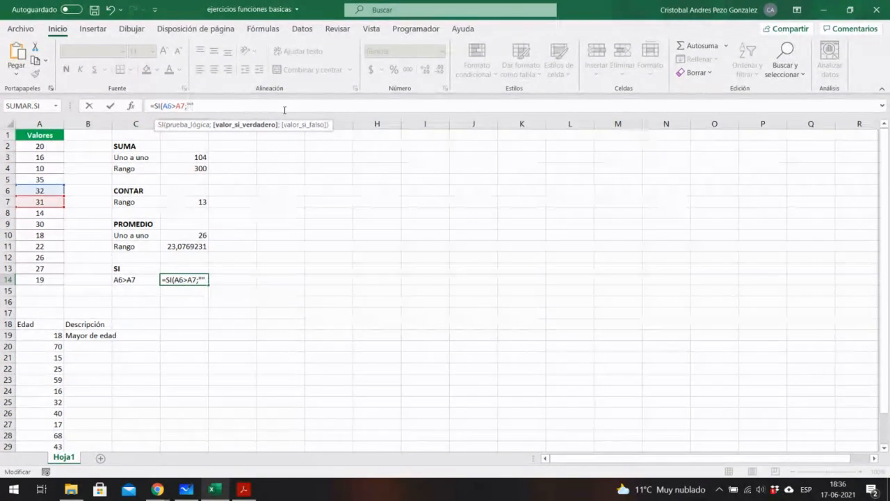
{"action": "type", "text": "MAyor"}
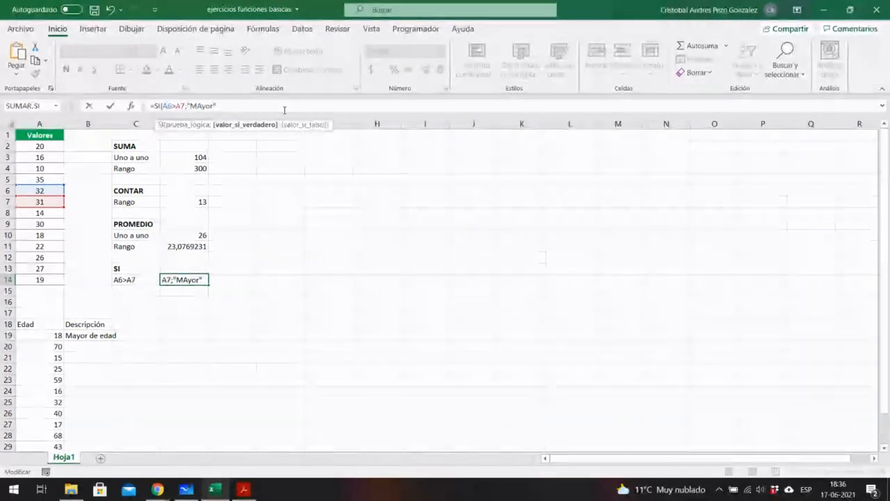
{"action": "key", "text": "BackSpace"}
{"action": "key", "text": "BackSpace"}
{"action": "key", "text": "BackSpace"}
{"action": "key", "text": "BackSpace"}
{"action": "key", "text": "BackSpace"}
{"action": "type", "text": "ayor\""}
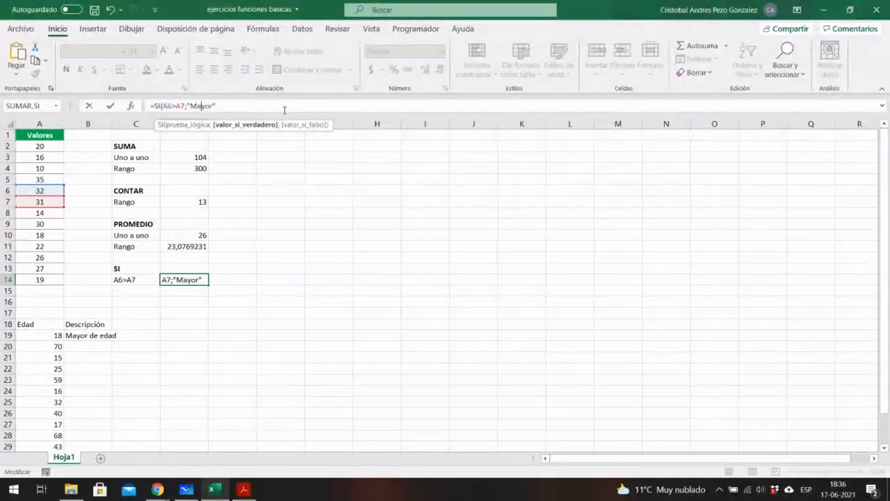
{"action": "type", "text": ";"}
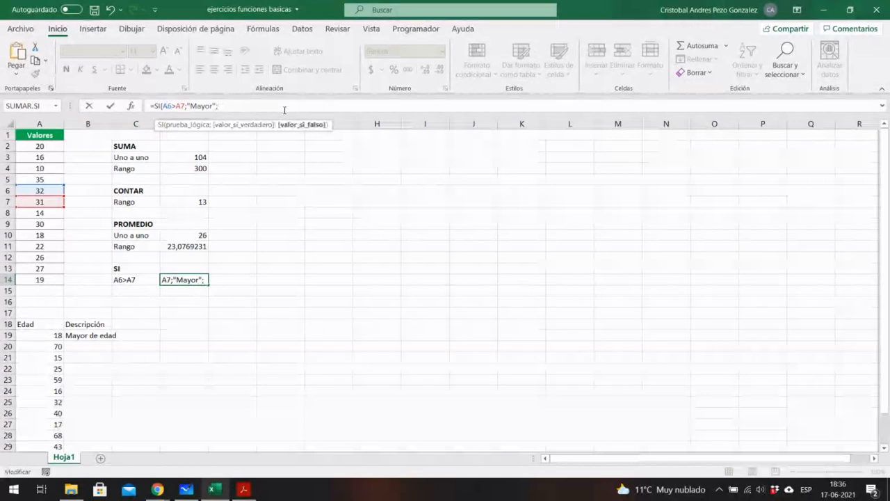
{"action": "type", "text": "\"Menor\""}
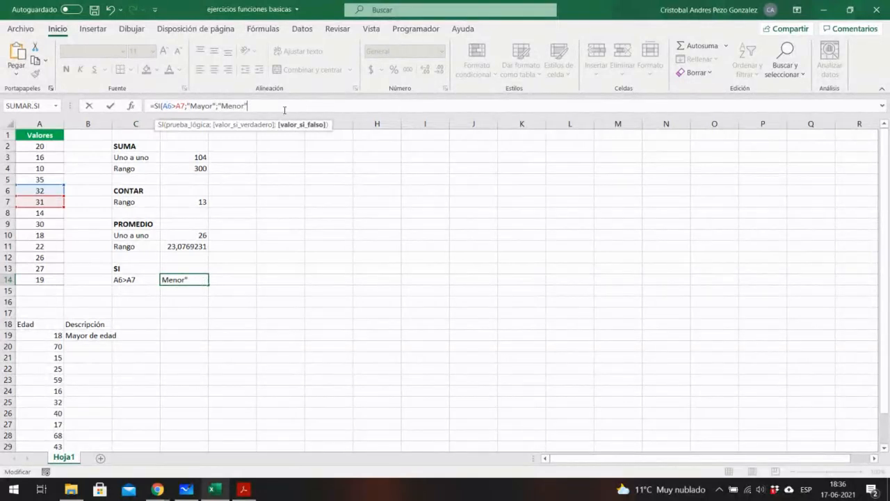
{"action": "type", "text": ")"}
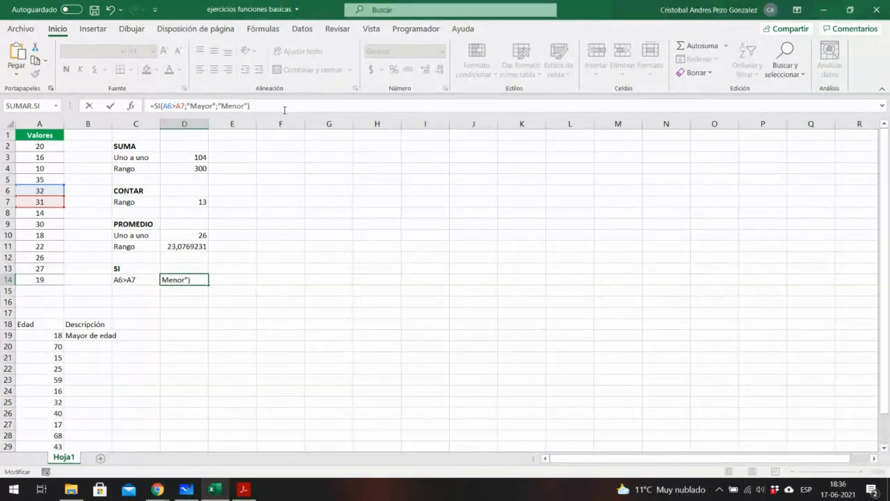
{"action": "key", "text": "Return"}
{"action": "key", "text": "Up"}
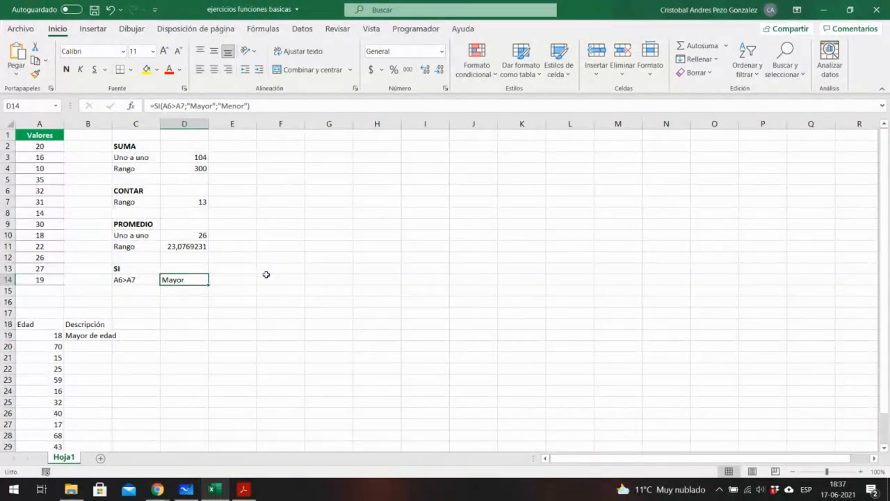
- Switch to the course notes in Adobe Reader Touch, check the last page after section 2.10, and close the reader
{"action": "left_click", "coordinate": [244, 488]}
{"action": "scroll", "coordinate": [522, 258], "scroll_direction": "up", "scroll_amount": 10}
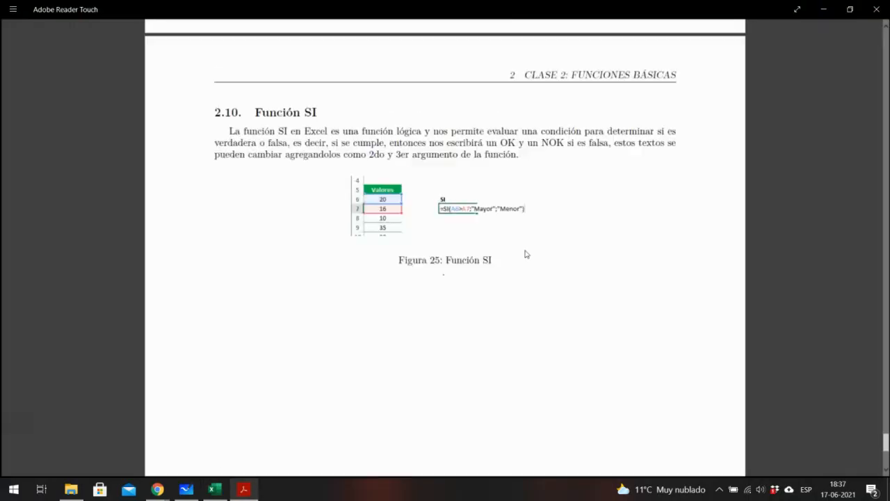
{"action": "scroll", "coordinate": [525, 254], "scroll_direction": "down", "scroll_amount": 10}
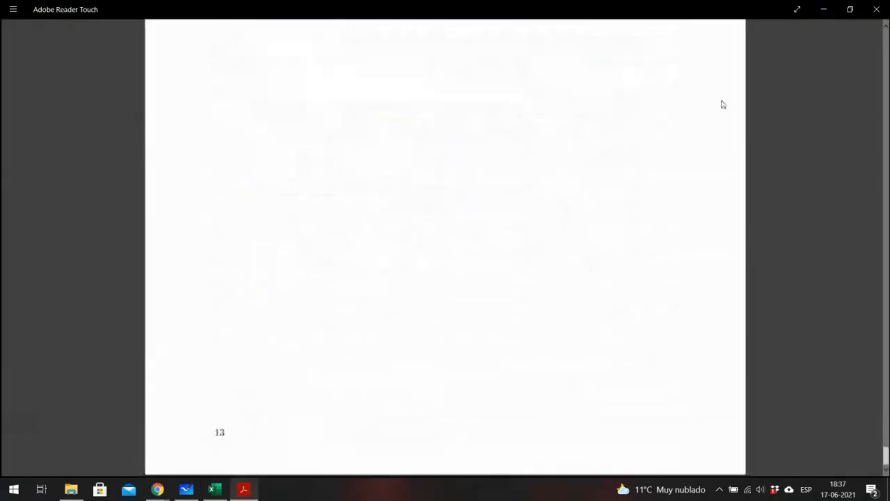
{"action": "left_click", "coordinate": [873, 9]}
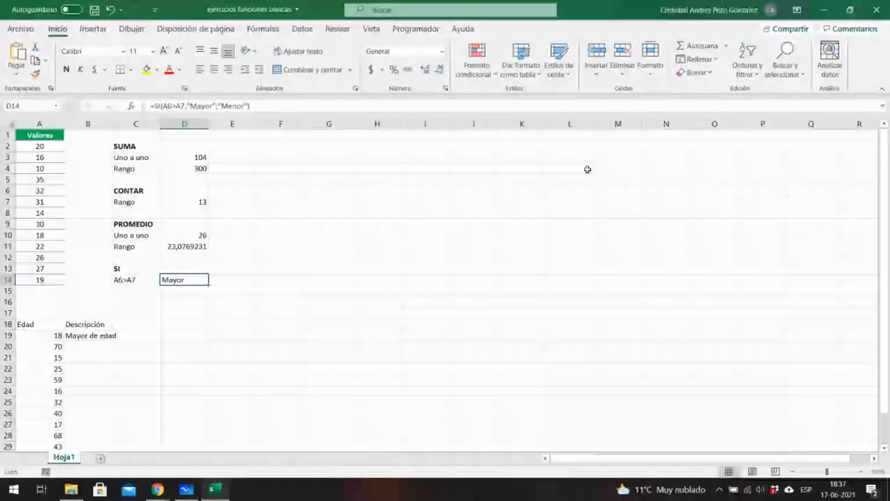
- Switch to the Collaborate course session in Chrome and stop sharing the application
{"action": "mouse_move", "coordinate": [158, 493]}
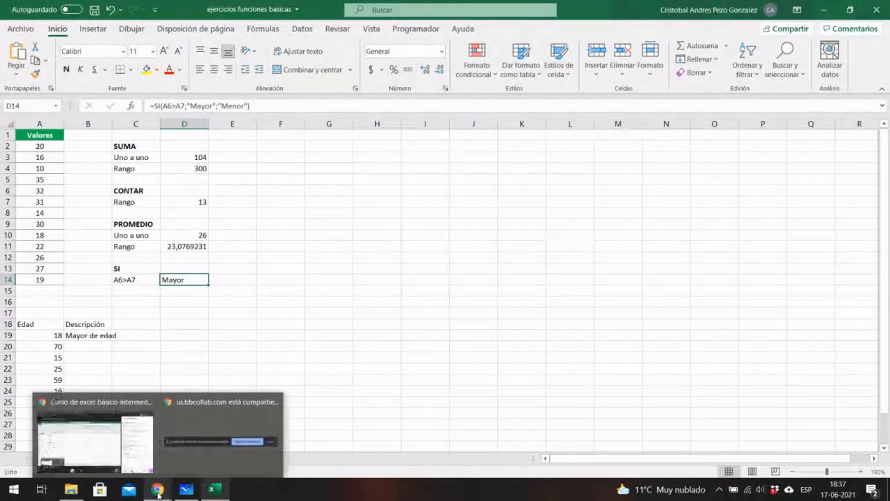
{"action": "left_click", "coordinate": [95, 436]}
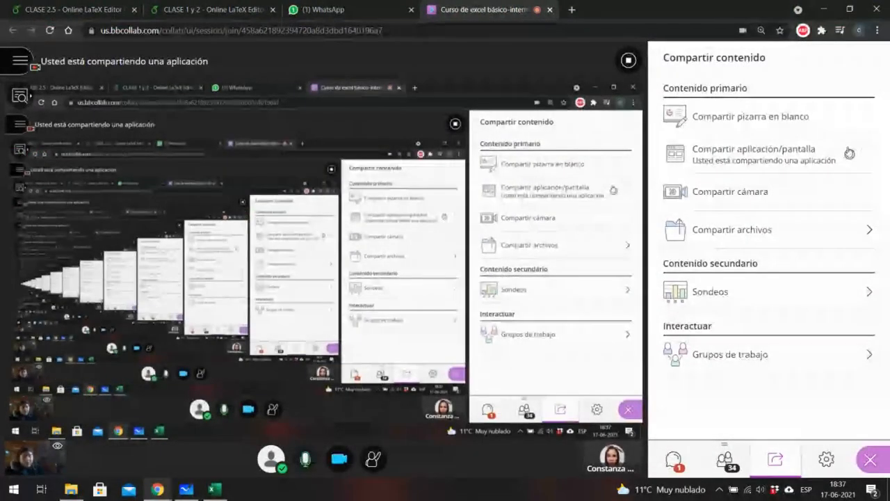
{"action": "left_click", "coordinate": [849, 154]}
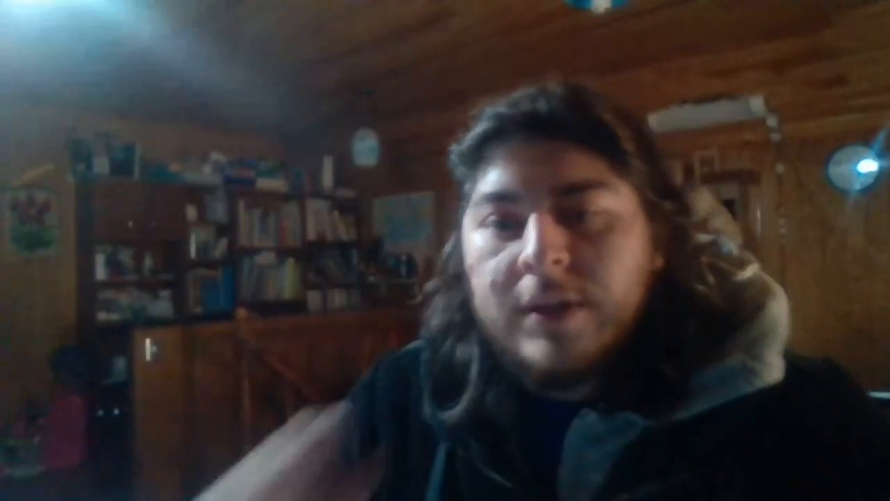
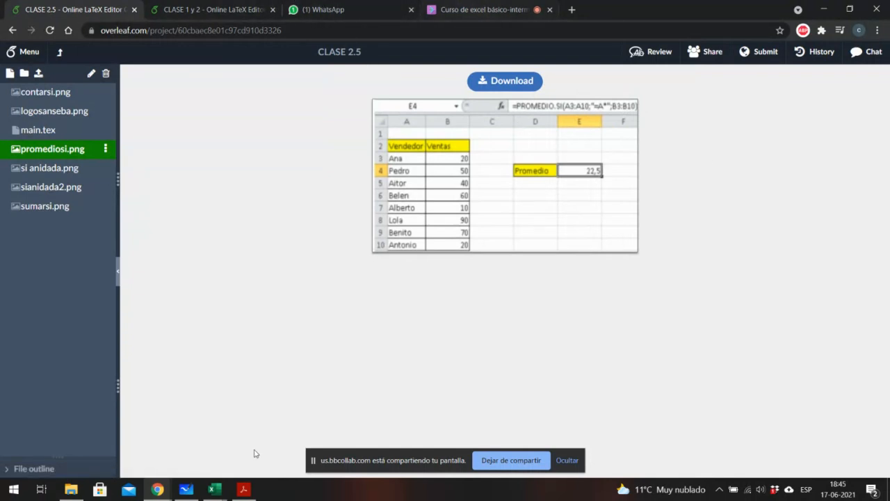
- Switch to the Clase 2.5 notes in Adobe Reader Touch and read section 1.3 CONTAR.SI with its syntax
{"action": "mouse_move", "coordinate": [248, 492]}
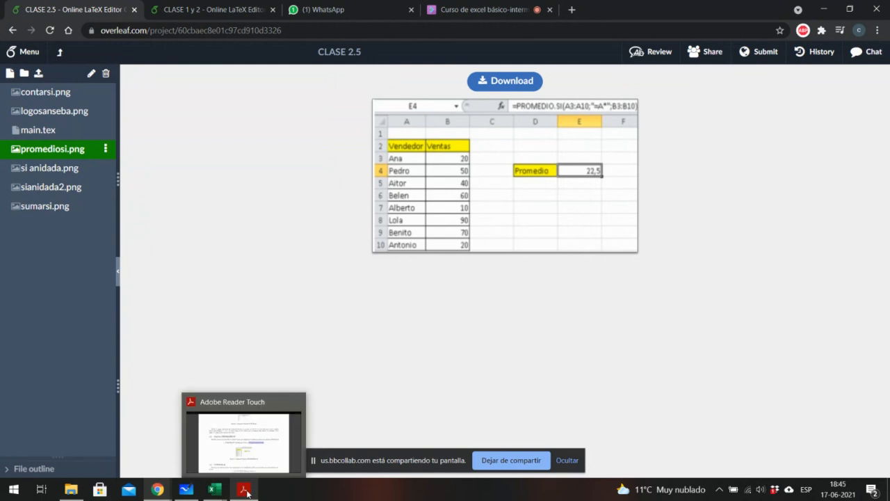
{"action": "left_click", "coordinate": [248, 492]}
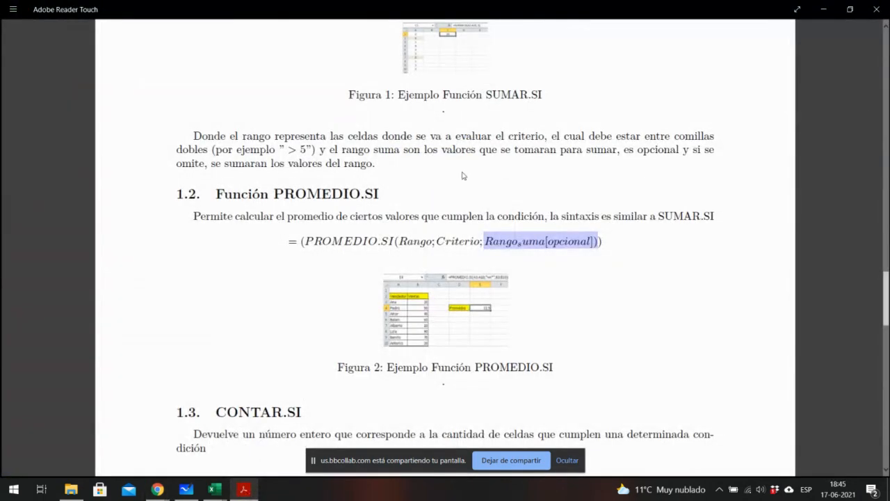
{"action": "scroll", "coordinate": [463, 176], "scroll_direction": "up", "scroll_amount": 5}
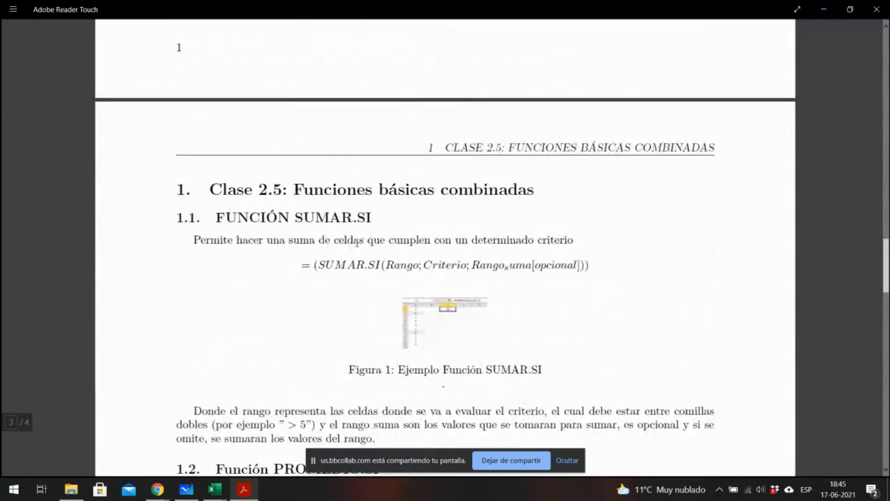
{"action": "scroll", "coordinate": [357, 241], "scroll_direction": "down", "scroll_amount": 9}
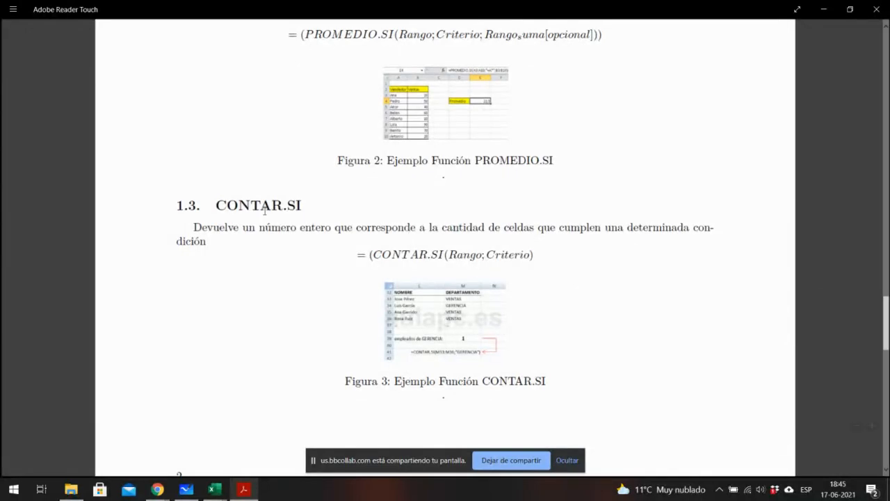
{"action": "left_click_drag", "start_coordinate": [261, 228], "coordinate": [688, 229]}
{"action": "left_click", "coordinate": [477, 224]}
{"action": "left_click", "coordinate": [590, 263]}
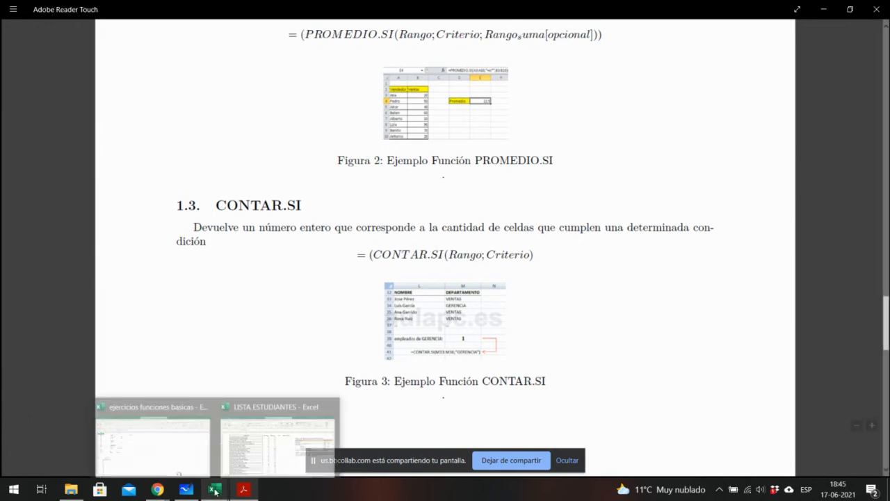
- Switch to the CLASE 2.5 Overleaf project in Chrome and open contarsi.png to examine the CONTAR.SI example
{"action": "left_click", "coordinate": [158, 489]}
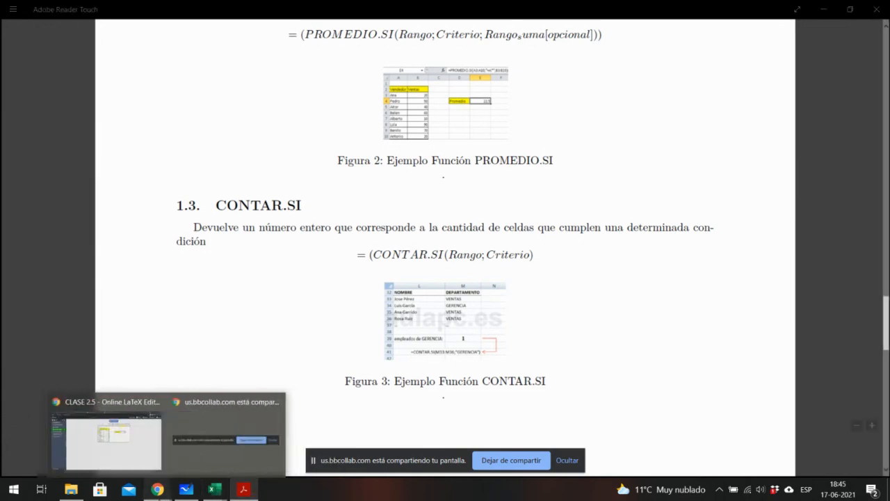
{"action": "left_click", "coordinate": [143, 440]}
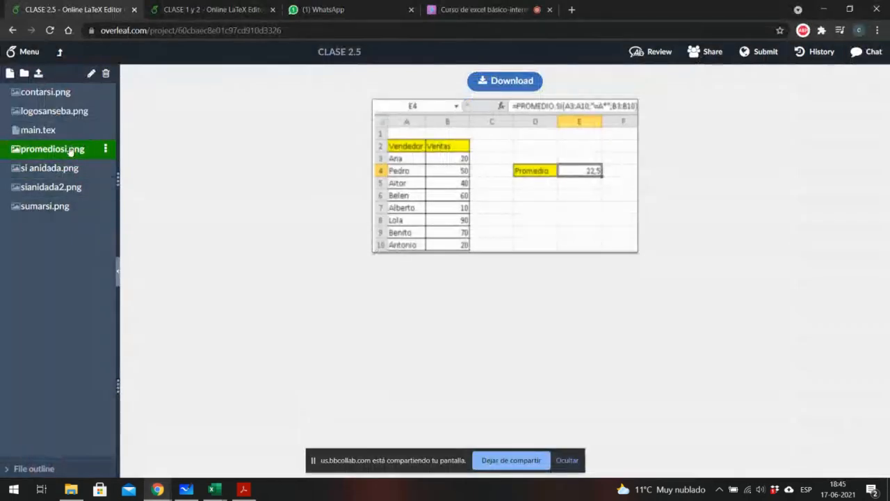
{"action": "left_click", "coordinate": [60, 93]}
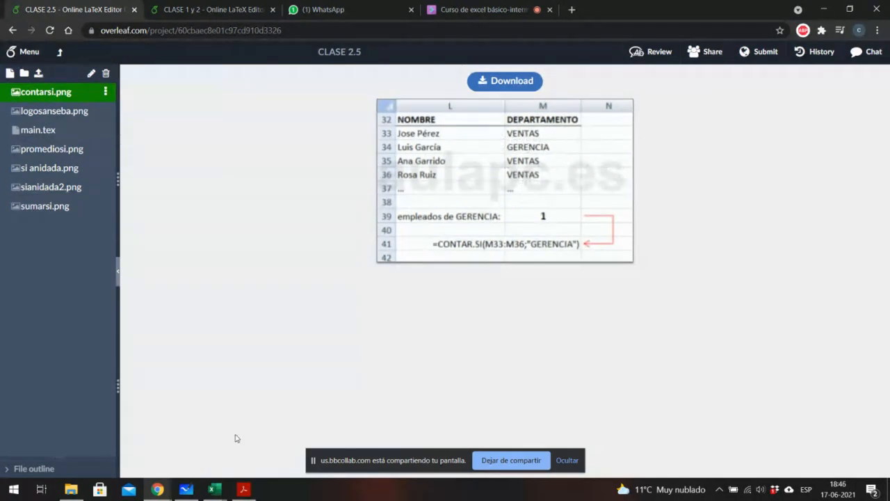
- Switch to the exercise workbook in Excel and finish editing the SUMAR.SI formula in cell F2
{"action": "mouse_move", "coordinate": [157, 491]}
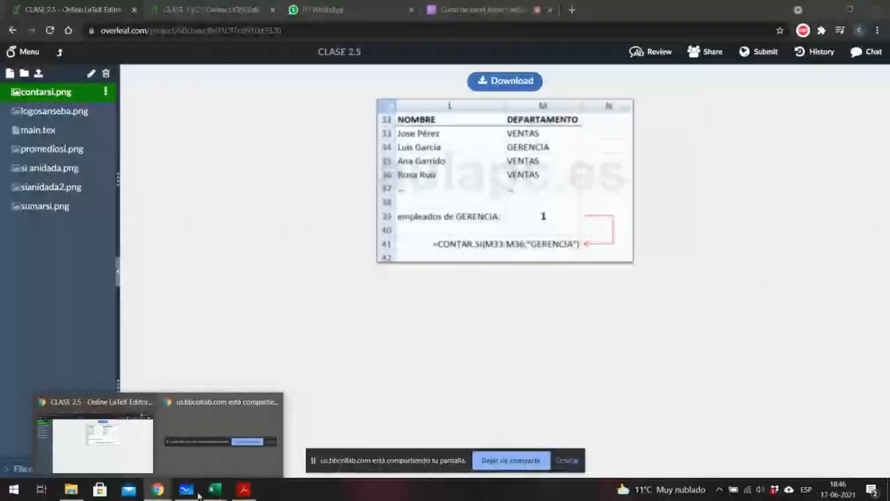
{"action": "mouse_move", "coordinate": [214, 491]}
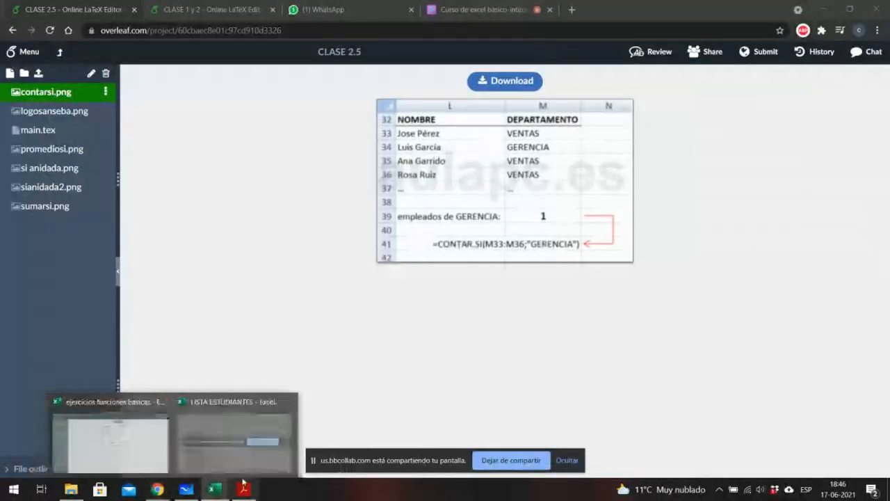
{"action": "left_click", "coordinate": [153, 435]}
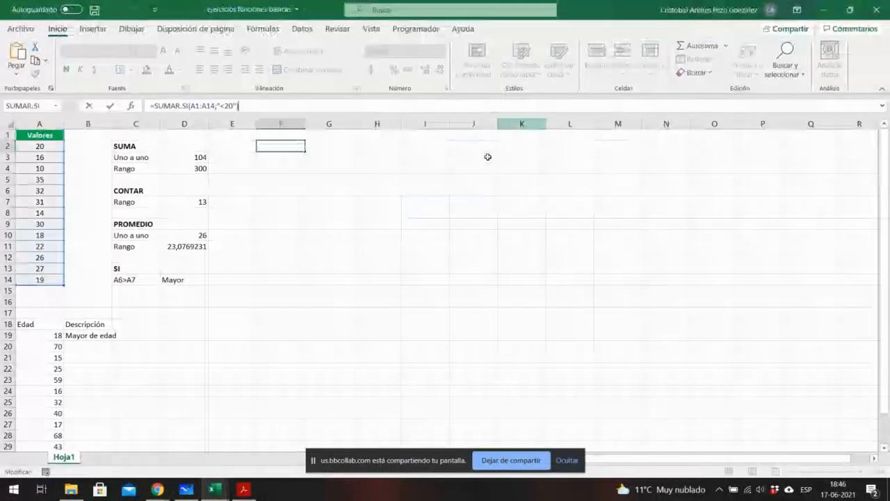
{"action": "left_click", "coordinate": [313, 147]}
{"action": "left_click", "coordinate": [332, 106]}
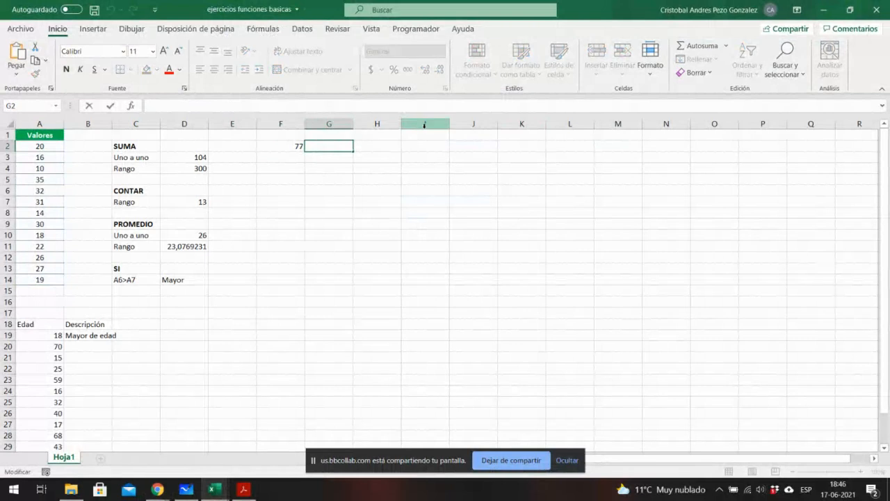
{"action": "left_click", "coordinate": [338, 177]}
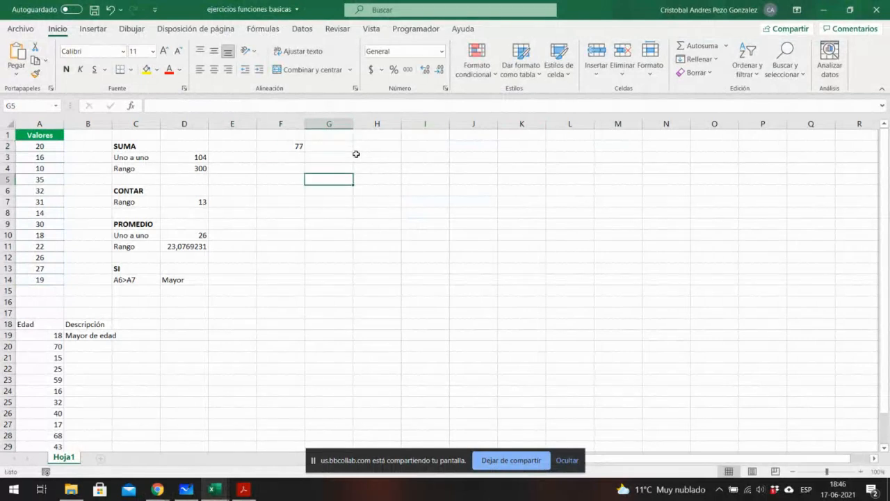
- Enter the first employee's name in G3 and the department Ventas in H3
{"action": "left_click", "coordinate": [342, 156]}
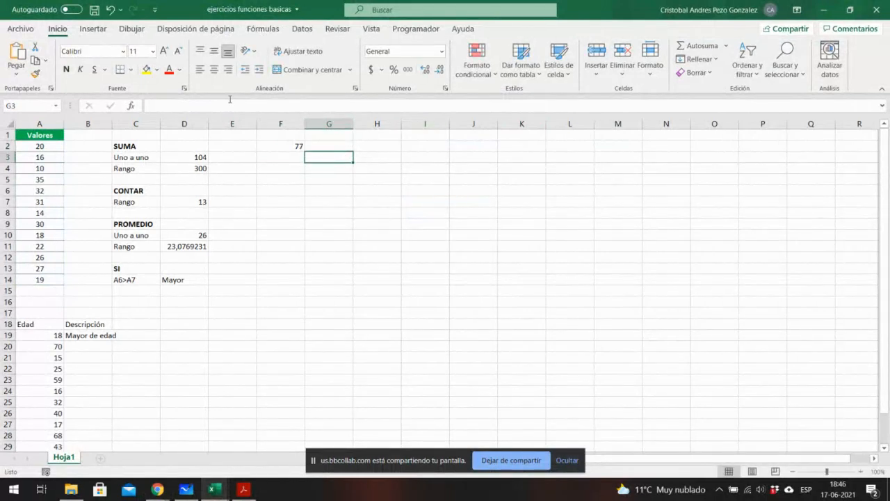
{"action": "left_click", "coordinate": [221, 108]}
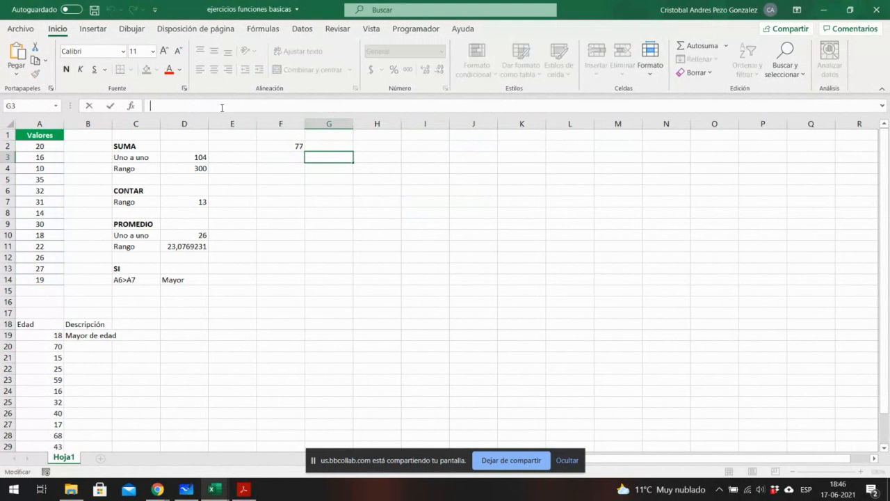
{"action": "type", "text": "Juan"}
{"action": "key", "text": "Tab"}
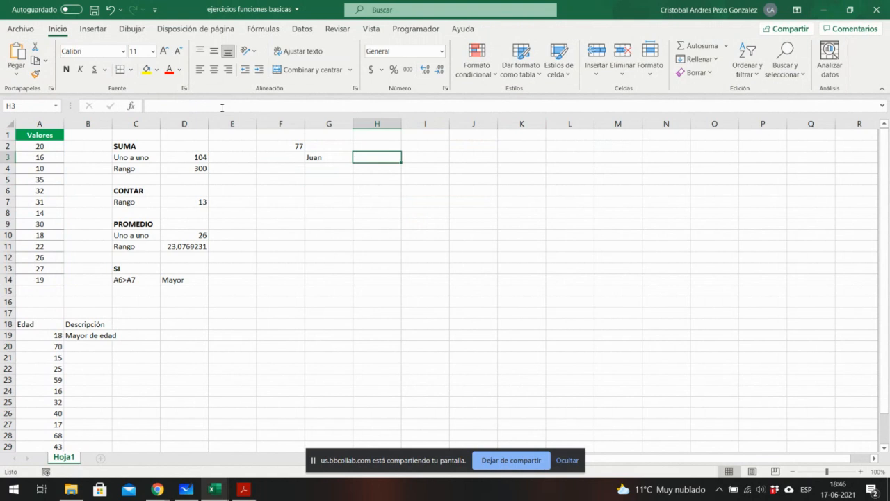
{"action": "type", "text": "Ventas"}
{"action": "key", "text": "Return"}
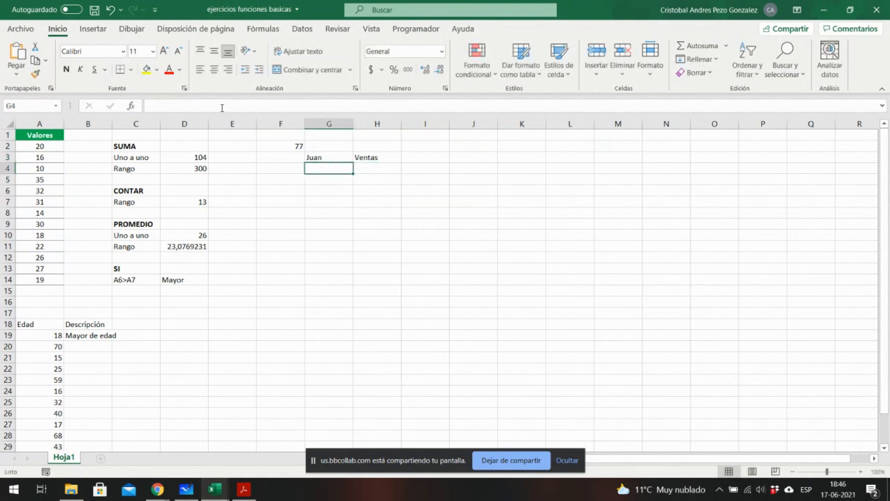
- Enter the second employee's name in G4 and the department Gerencia in H4
{"action": "type", "text": "Pedro"}
{"action": "key", "text": "Tab"}
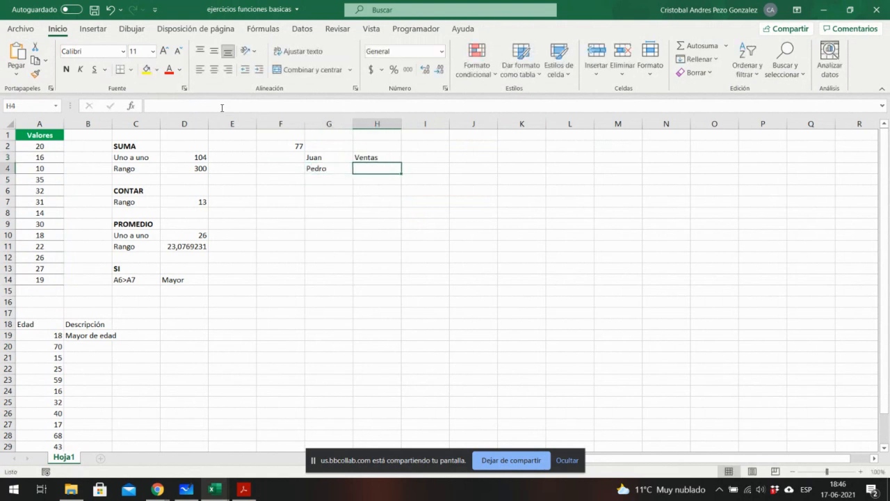
{"action": "type", "text": "V"}
{"action": "key", "text": "BackSpace"}
{"action": "key", "text": "BackSpace"}
{"action": "type", "text": "Gerencia"}
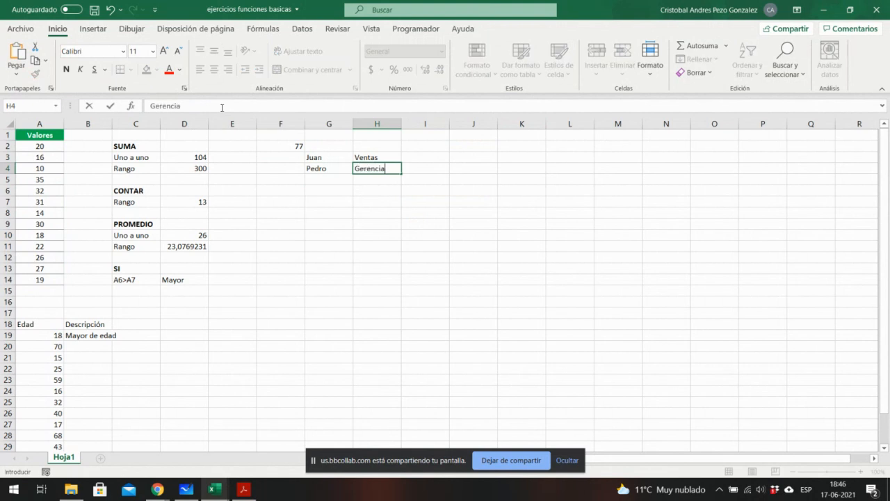
{"action": "key", "text": "Return"}
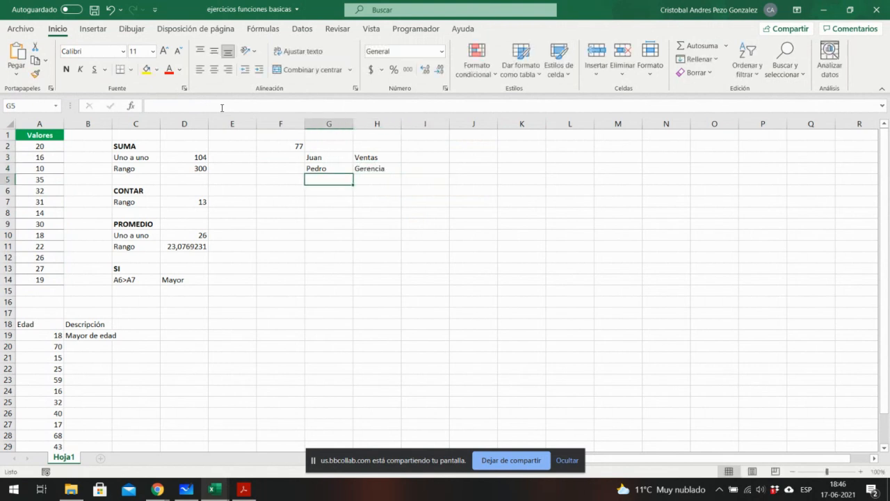
- Enter the third employee's name in G5 and the department Ventas in H5
{"action": "type", "text": "Natalia"}
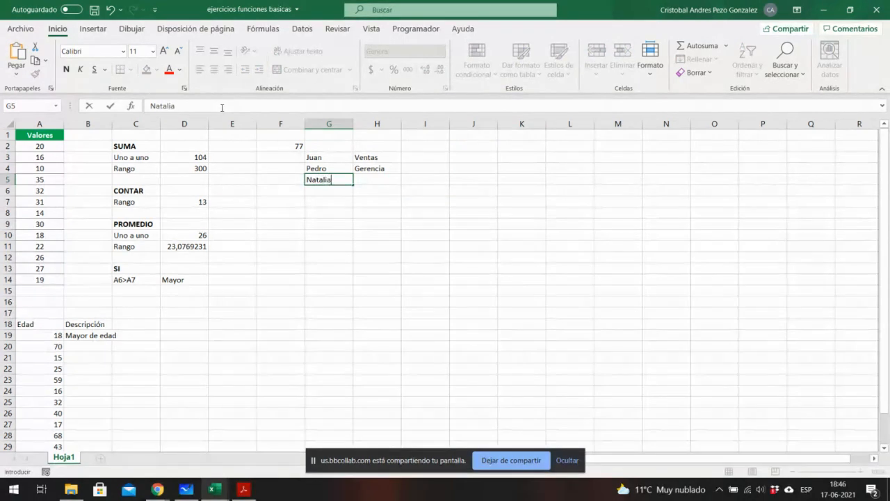
{"action": "key", "text": "Tab"}
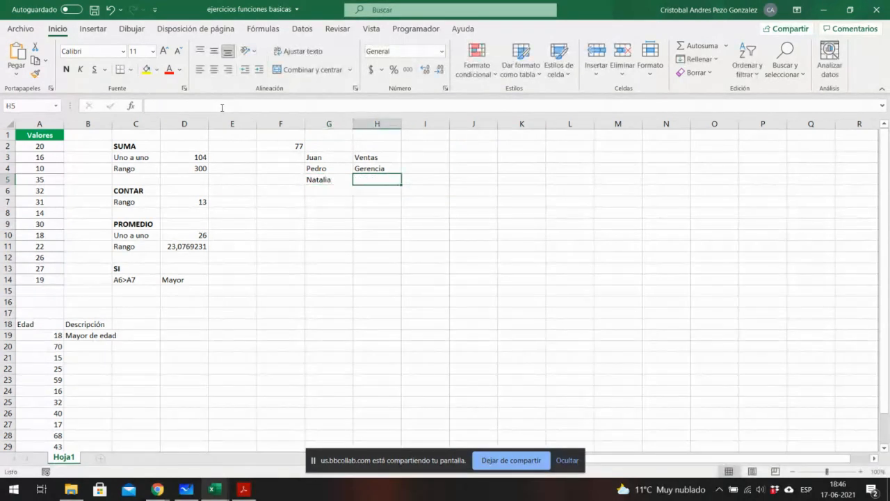
{"action": "type", "text": "Ventas"}
{"action": "key", "text": "Tab"}
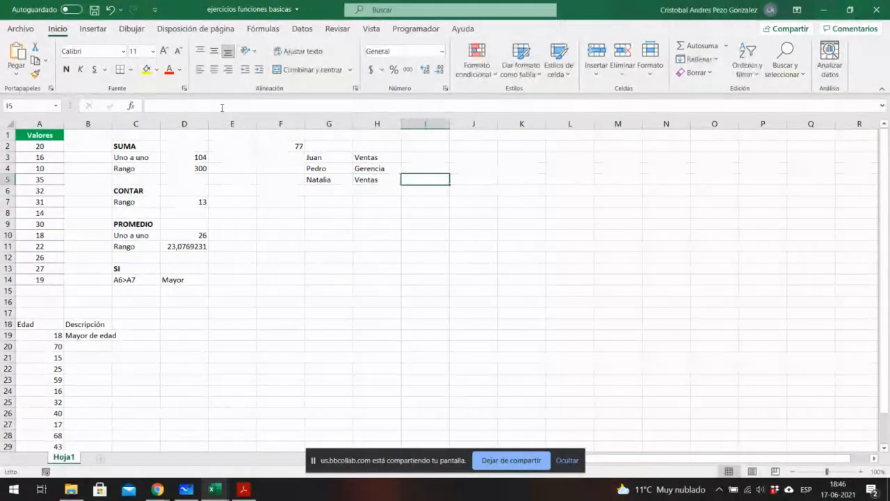
{"action": "key", "text": "Return"}
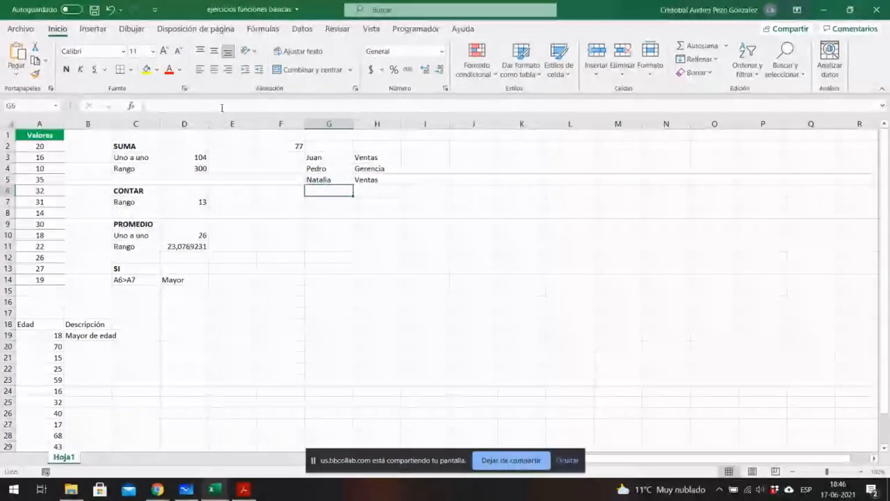
- Enter the fourth employee's name in G6 and the department Ventas in H6
{"action": "type", "text": "Va"}
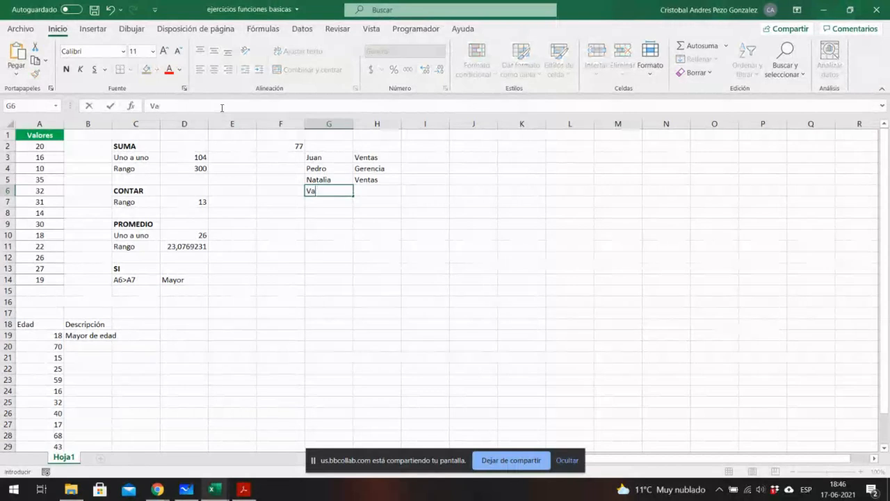
{"action": "type", "text": "lentina"}
{"action": "key", "text": "Tab"}
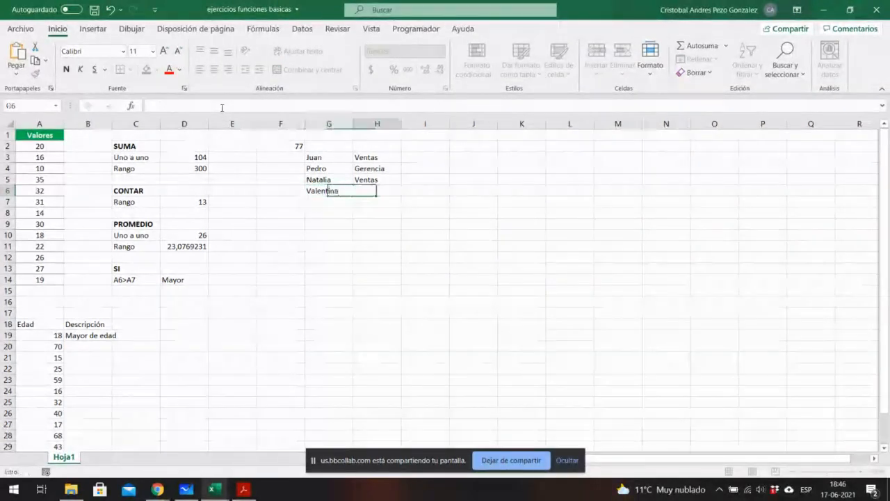
{"action": "type", "text": "Ventas"}
{"action": "key", "text": "Tab"}
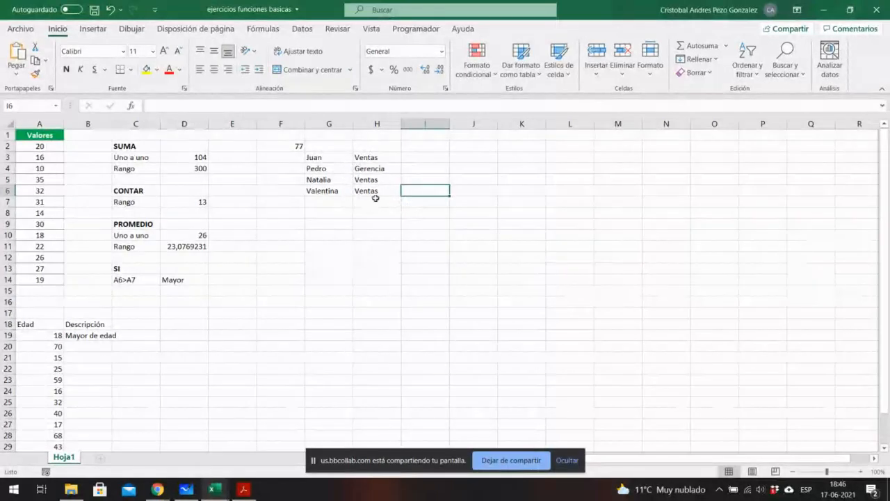
- Start a CONTAR.SI formula in cell I6 with H3:H7 as its range
{"action": "left_click", "coordinate": [374, 106]}
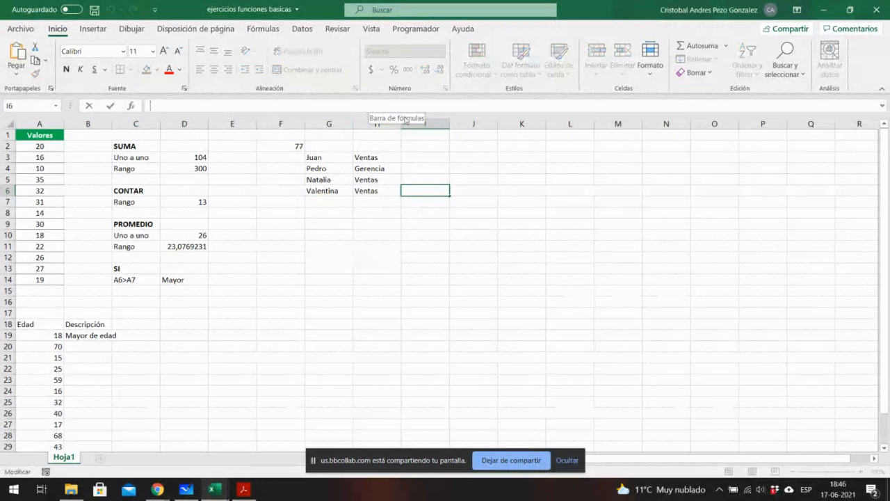
{"action": "type", "text": "="}
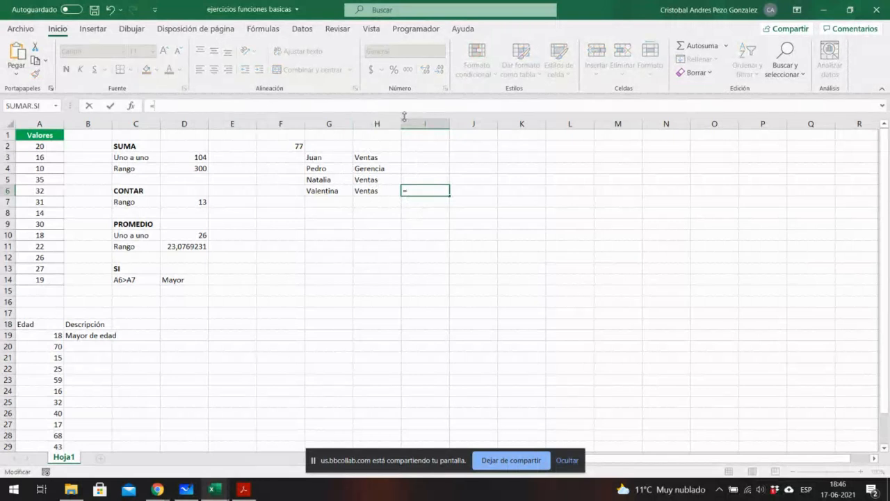
{"action": "type", "text": "conta"}
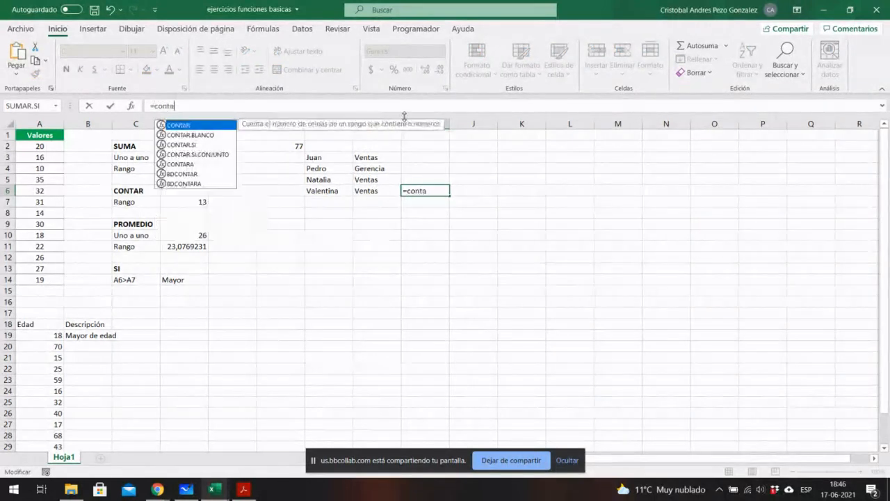
{"action": "key", "text": "Down"}
{"action": "key", "text": "Down"}
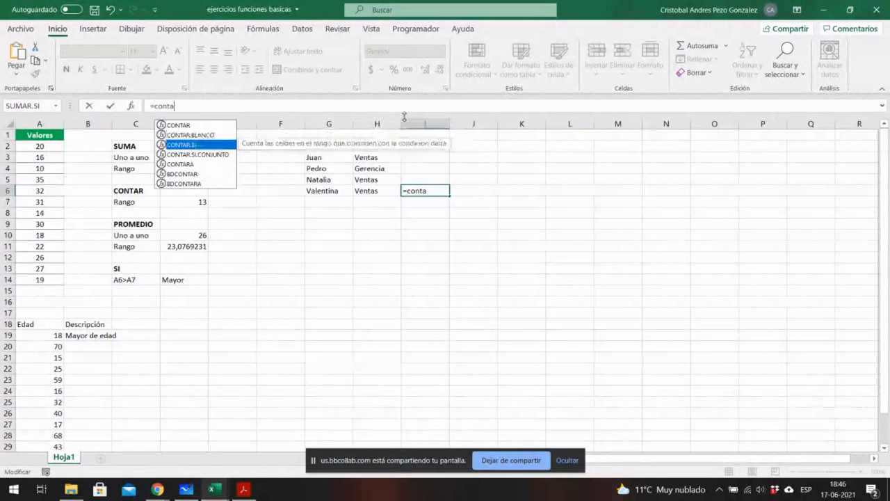
{"action": "key", "text": "Tab"}
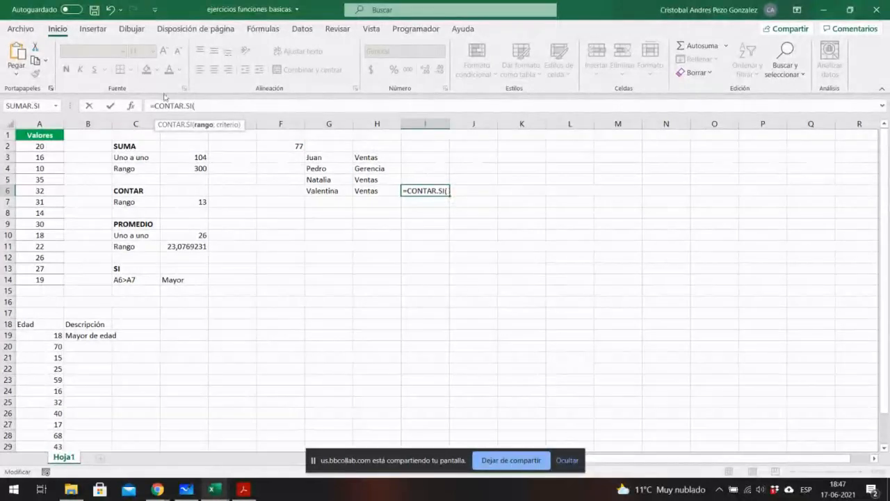
{"action": "type", "text": "h"}
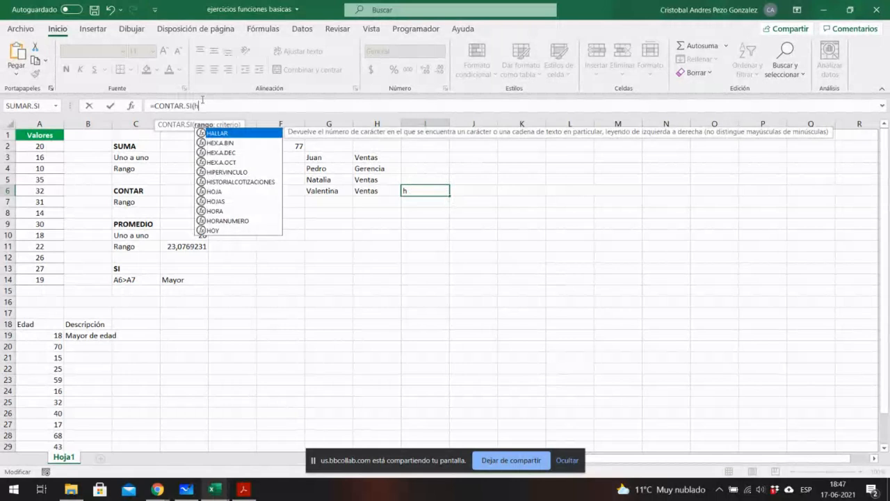
{"action": "key", "text": "BackSpace"}
{"action": "type", "text": "H3"}
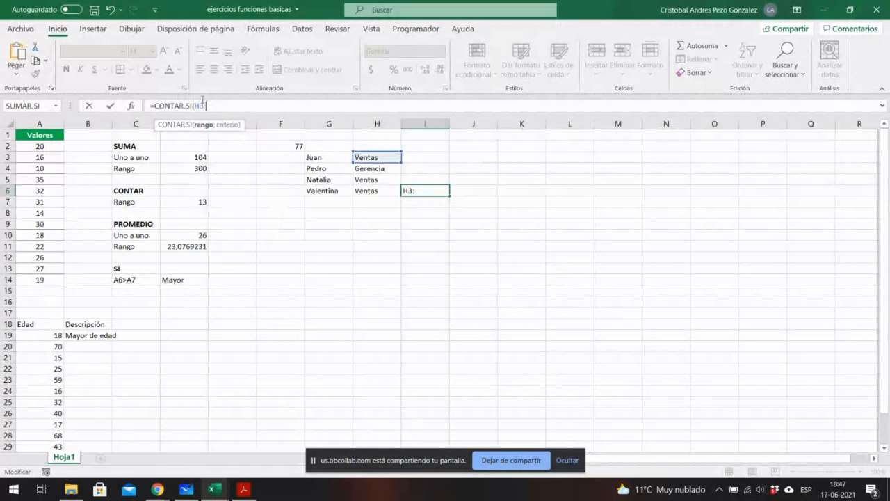
{"action": "type", "text": ":H"}
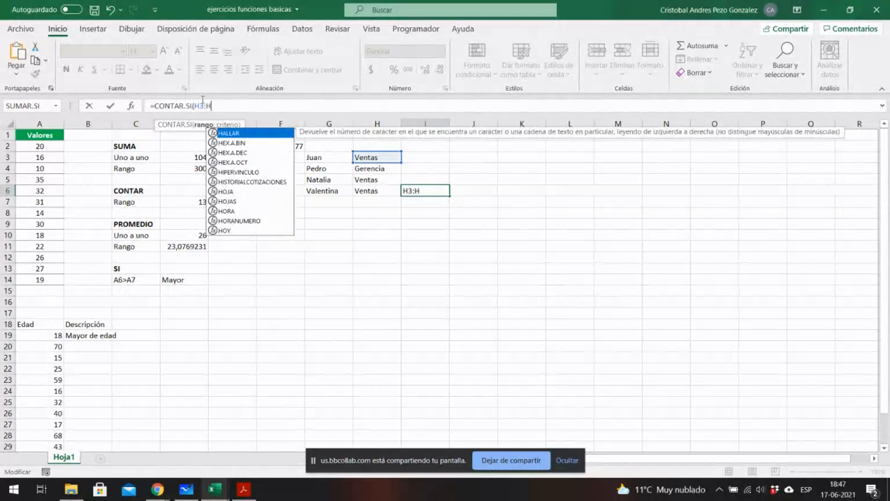
{"action": "type", "text": "7"}
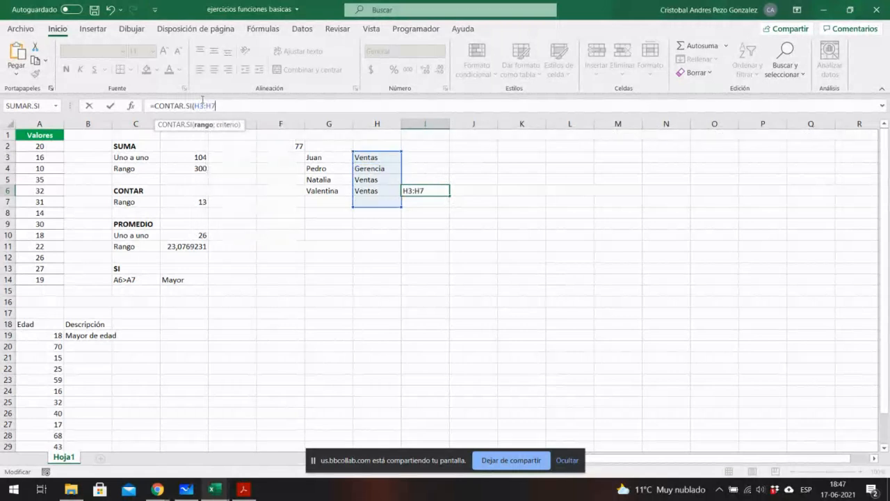
{"action": "type", "text": ";"}
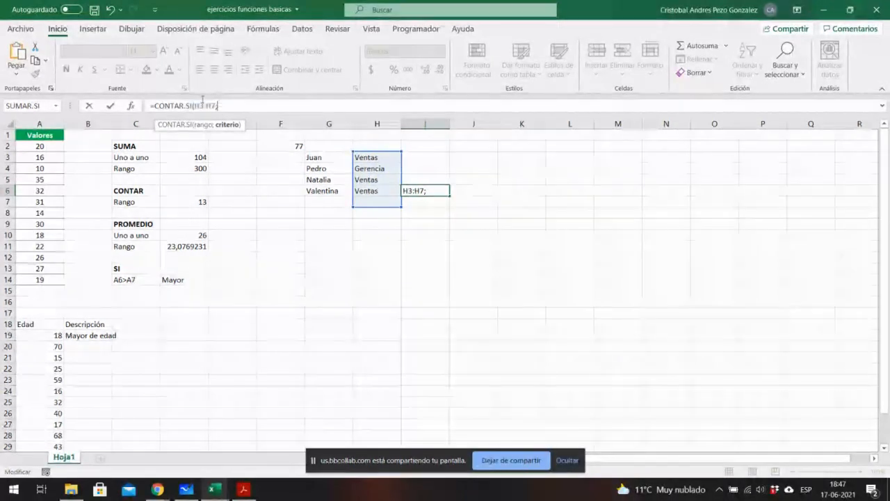
- Give the CONTAR.SI formula the criterion "Gerencia" and close its parenthesis
{"action": "type", "text": "\"Gerenci\""}
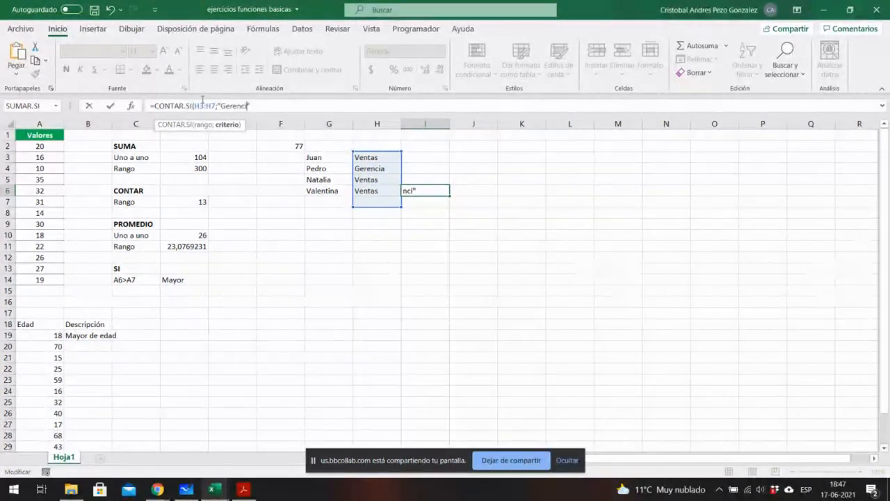
{"action": "type", "text": "a"}
{"action": "type", "text": ")"}
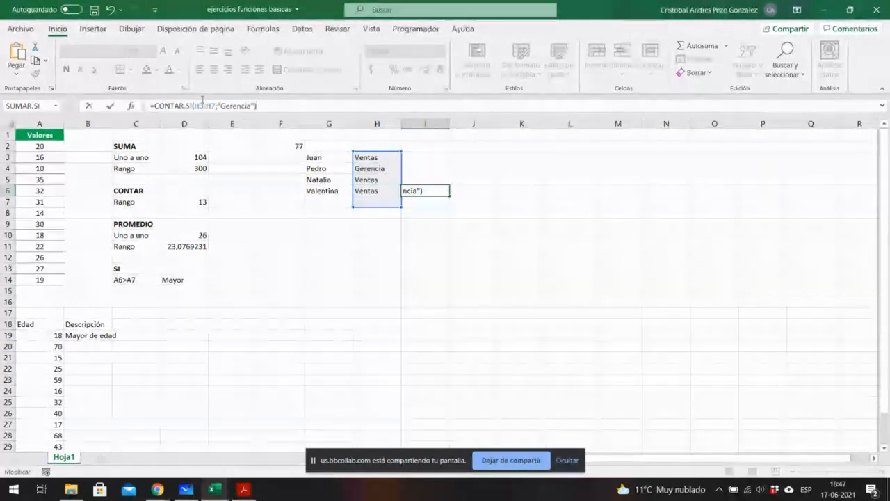
- Replace the criterion with "Ventas", enter the CONTAR.SI formula, and reselect I6 to review it
{"action": "key", "text": "Left"}
{"action": "key", "text": "Left"}
{"action": "key", "text": "BackSpace"}
{"action": "key", "text": "BackSpace"}
{"action": "key", "text": "BackSpace"}
{"action": "key", "text": "BackSpace"}
{"action": "key", "text": "BackSpace"}
{"action": "key", "text": "BackSpace"}
{"action": "key", "text": "BackSpace"}
{"action": "key", "text": "BackSpace"}
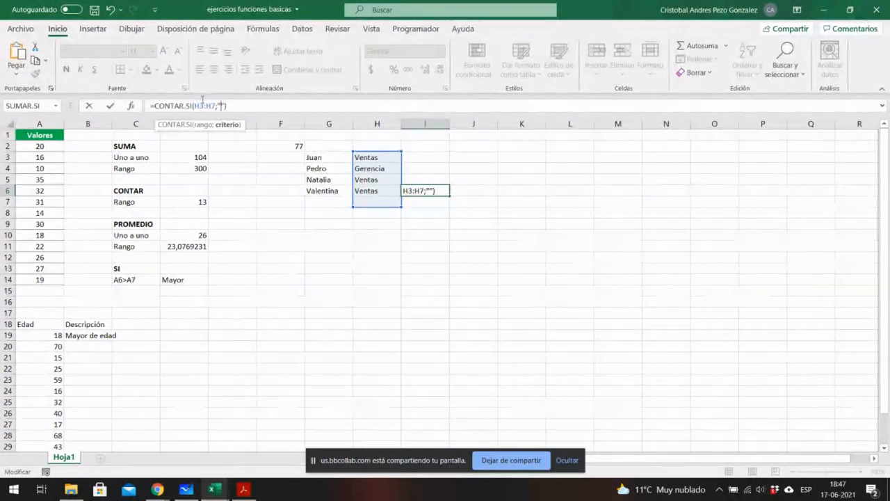
{"action": "type", "text": "Ventas"}
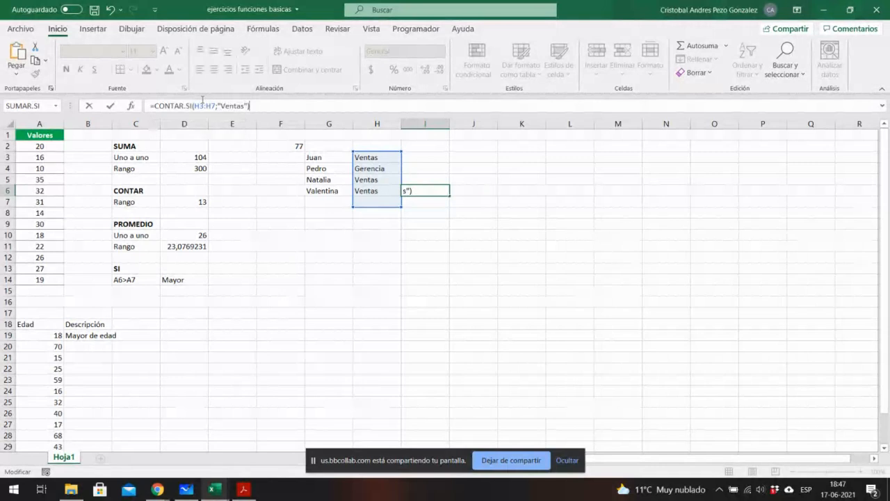
{"action": "key", "text": "Return"}
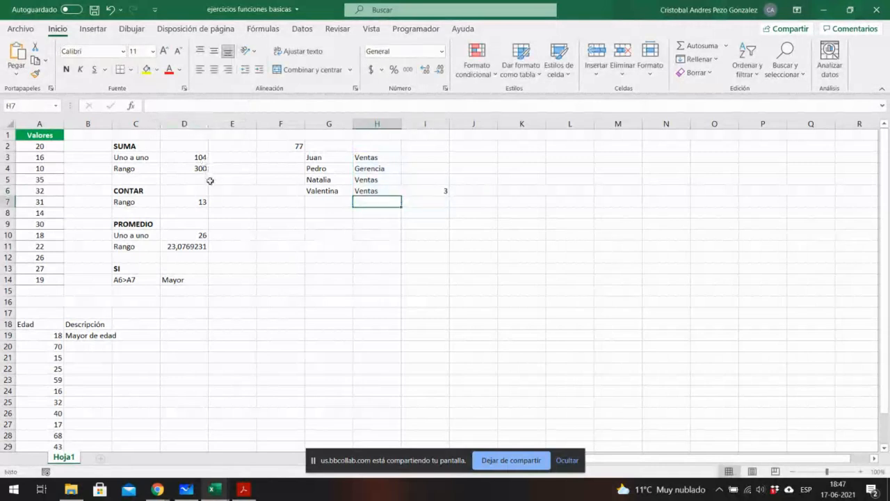
{"action": "left_click", "coordinate": [442, 190]}
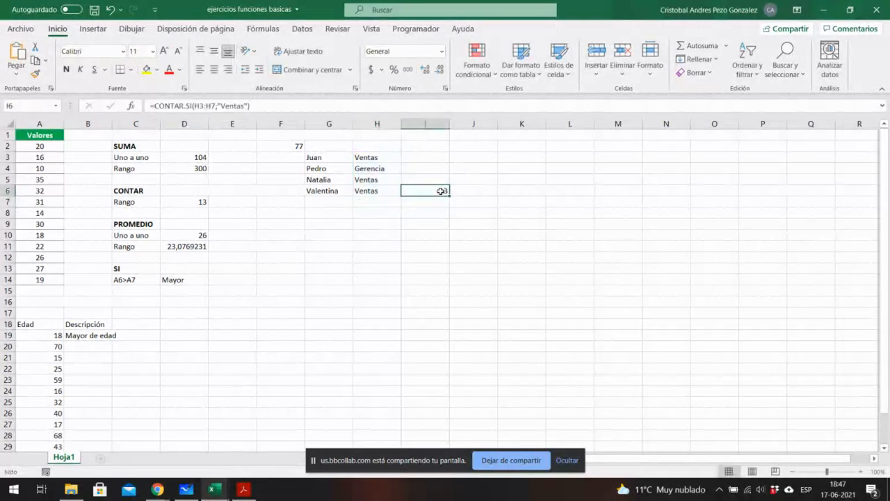
- Switch to the course notes in Adobe Reader Touch and read section 1.4 Función SI ANIDADA with its first example
{"action": "mouse_move", "coordinate": [242, 494]}
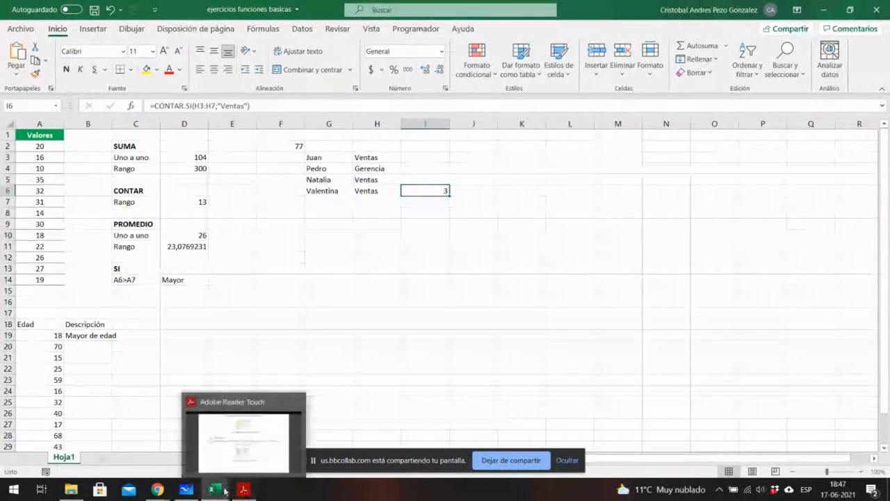
{"action": "left_click", "coordinate": [236, 495]}
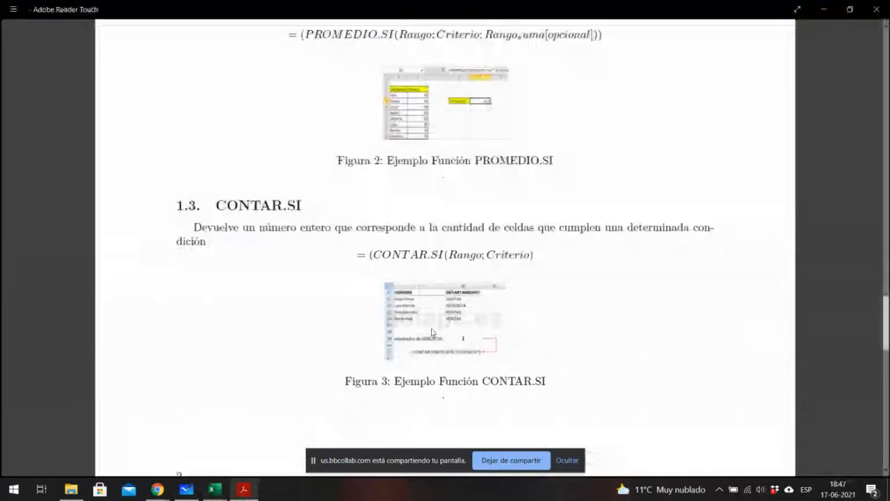
{"action": "scroll", "coordinate": [603, 196], "scroll_direction": "down", "scroll_amount": 1}
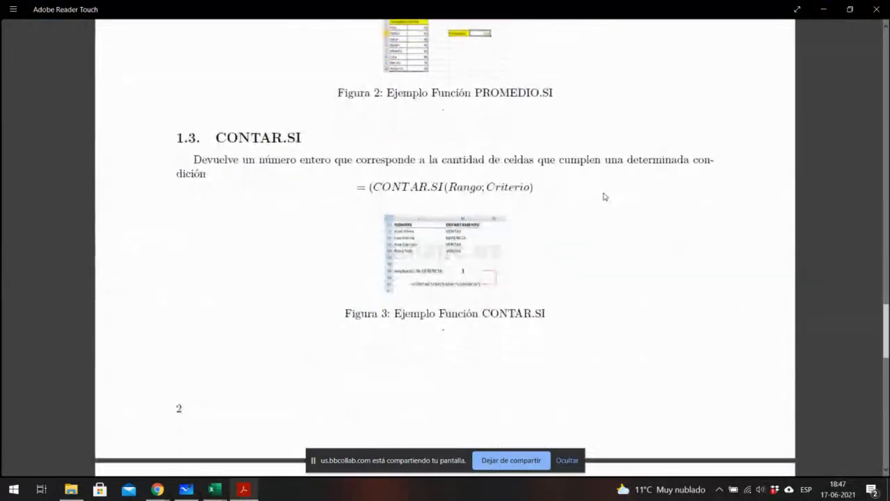
{"action": "scroll", "coordinate": [604, 196], "scroll_direction": "down", "scroll_amount": 3}
{"action": "scroll", "coordinate": [604, 196], "scroll_direction": "down", "scroll_amount": 3}
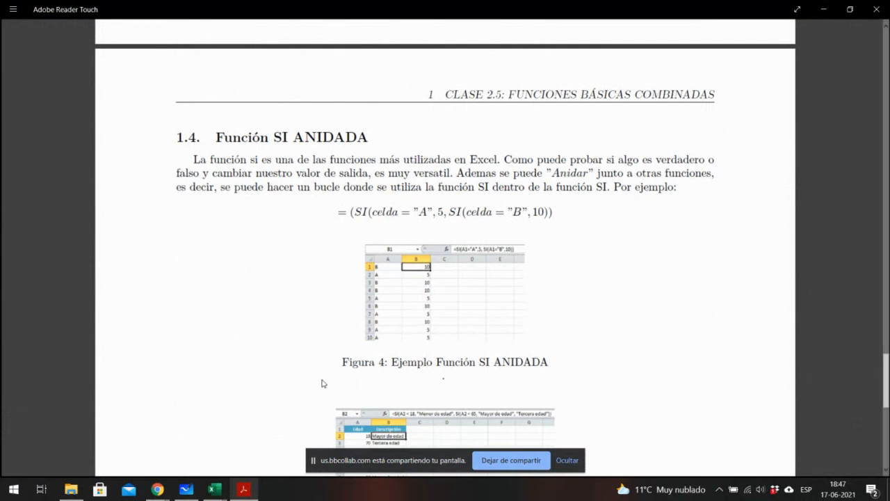
- Switch to the CLASE 2.5 Overleaf project in Chrome
{"action": "left_click", "coordinate": [158, 489]}
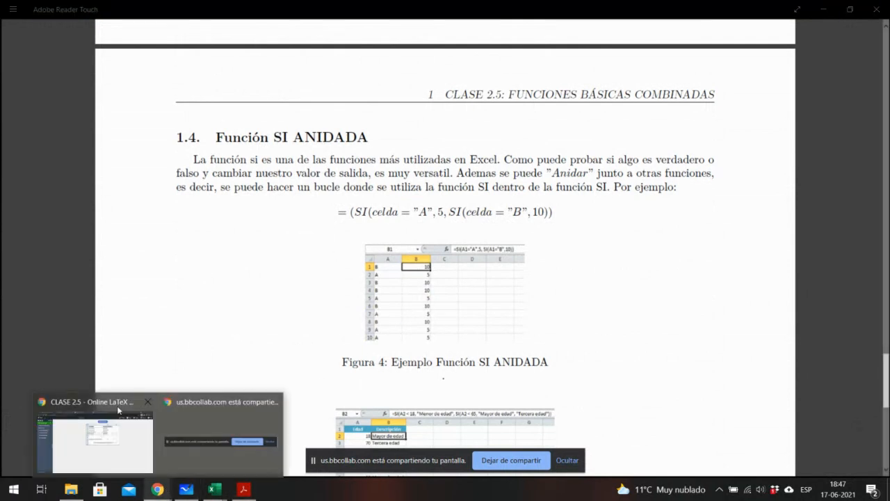
- Switch to the Chrome window and bring up the WhatsApp Web chat
{"action": "left_click", "coordinate": [88, 430]}
{"action": "left_click", "coordinate": [323, 9]}
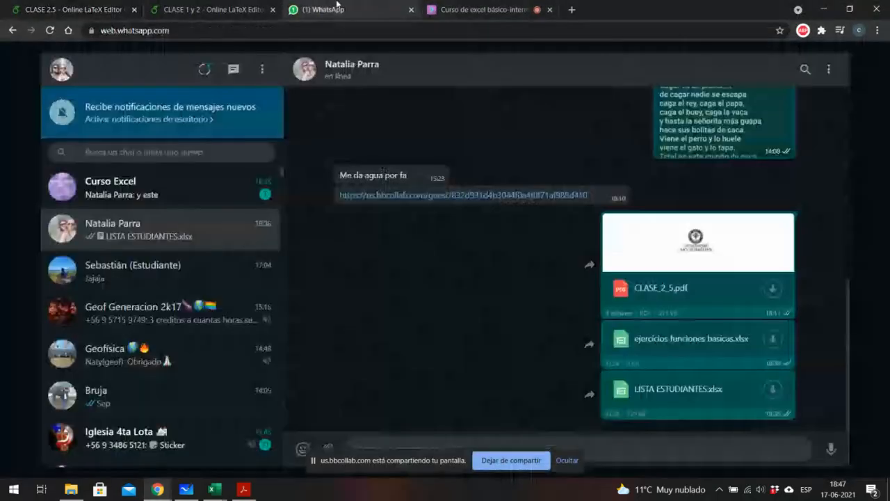
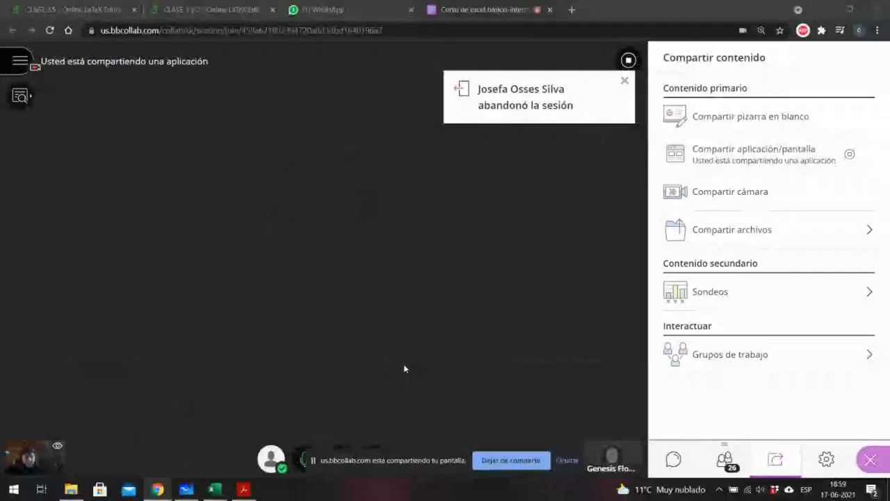
- Switch to the class PDF in Adobe Reader at section 1.4 Función SI ANIDADA and hide the screen-sharing notice
{"action": "left_click", "coordinate": [243, 489]}
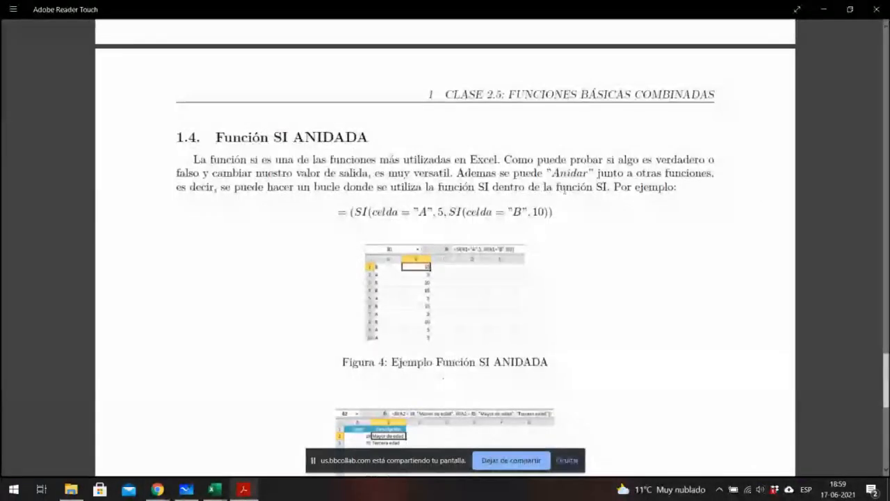
{"action": "scroll", "coordinate": [577, 156], "scroll_direction": "up", "scroll_amount": 5}
{"action": "scroll", "coordinate": [577, 156], "scroll_direction": "down", "scroll_amount": 5}
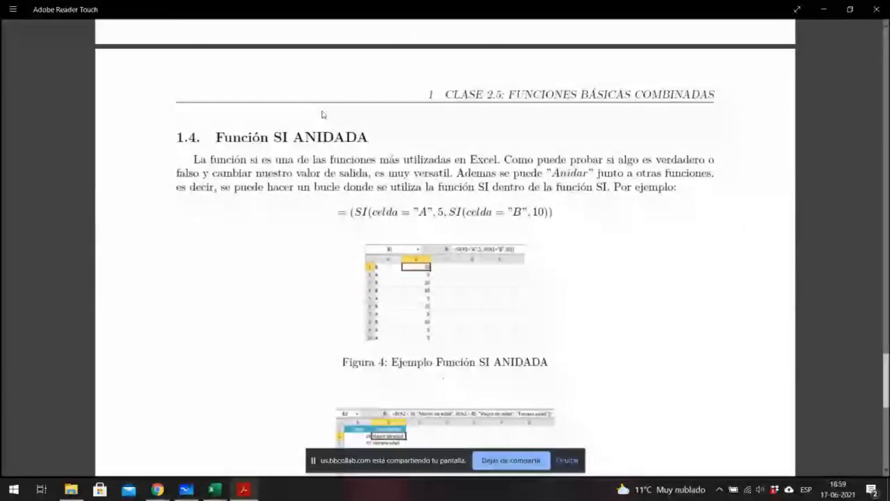
{"action": "left_click", "coordinate": [574, 462]}
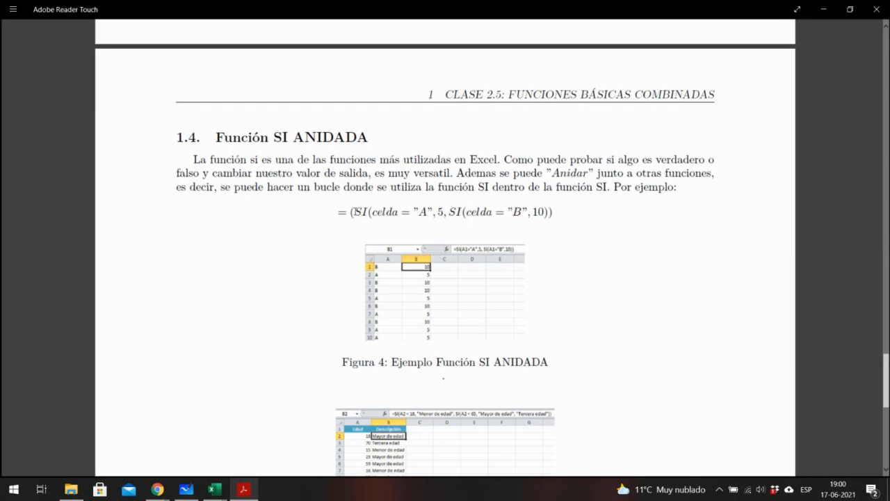
- Examine the nested SI example formula, marking its outer and inner conditions, and review the worked examples in Figura 4 and Figura 5
{"action": "left_click_drag", "start_coordinate": [371, 212], "coordinate": [432, 213]}
{"action": "left_click", "coordinate": [397, 267]}
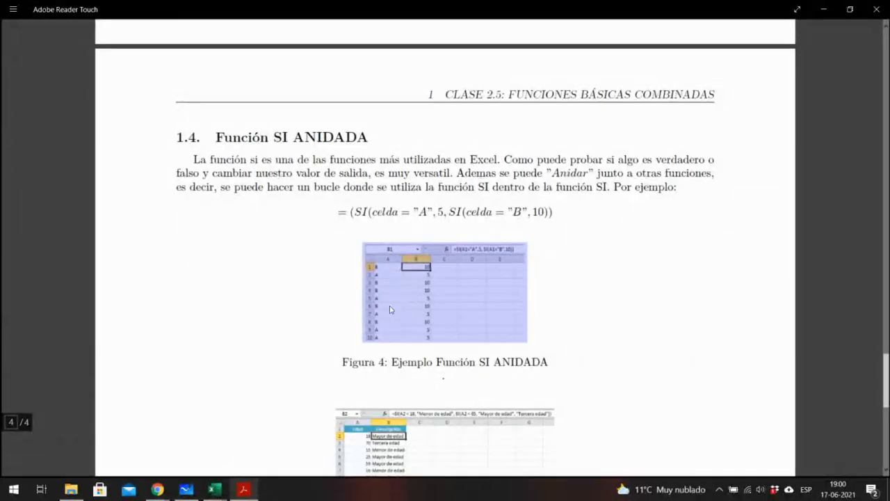
{"action": "left_click", "coordinate": [390, 275]}
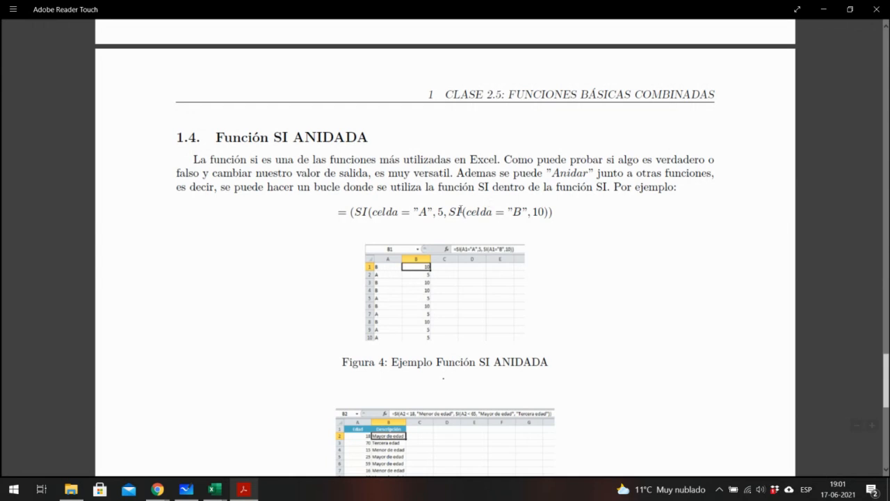
{"action": "double_click", "coordinate": [445, 213]}
{"action": "left_click", "coordinate": [451, 213]}
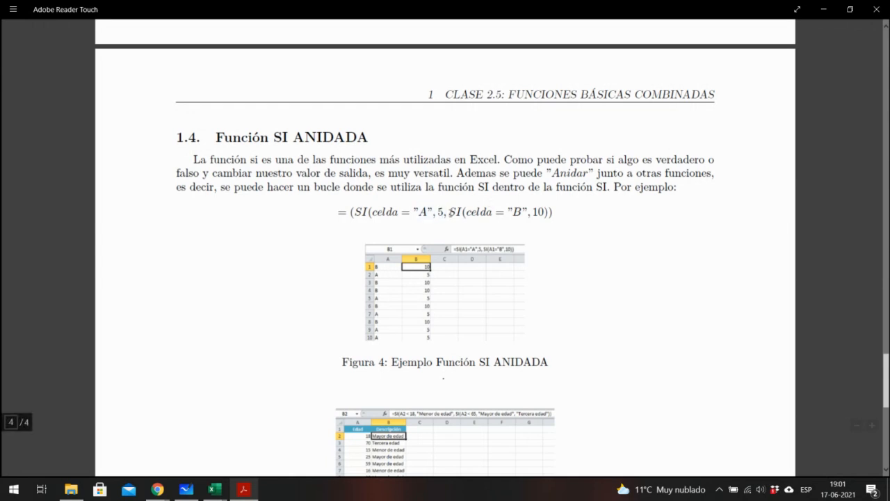
{"action": "left_click_drag", "start_coordinate": [466, 211], "coordinate": [531, 211]}
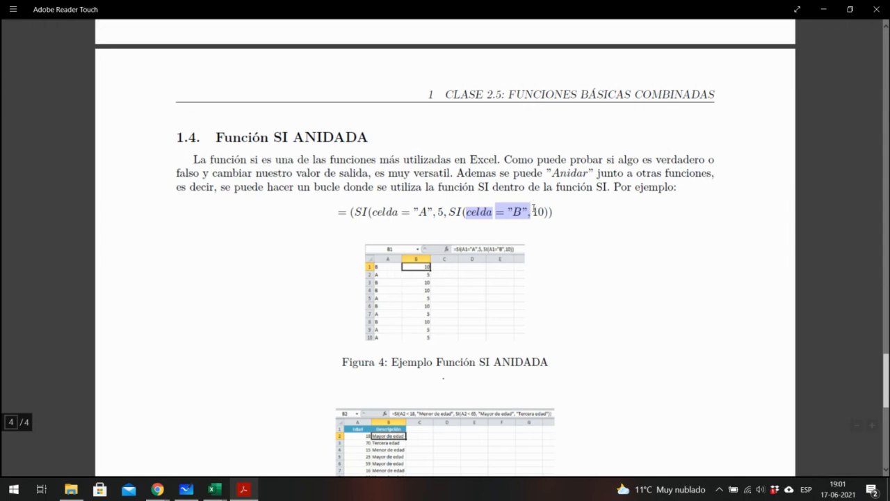
{"action": "left_click_drag", "start_coordinate": [534, 208], "coordinate": [343, 217]}
{"action": "left_click", "coordinate": [572, 212]}
{"action": "left_click", "coordinate": [359, 222]}
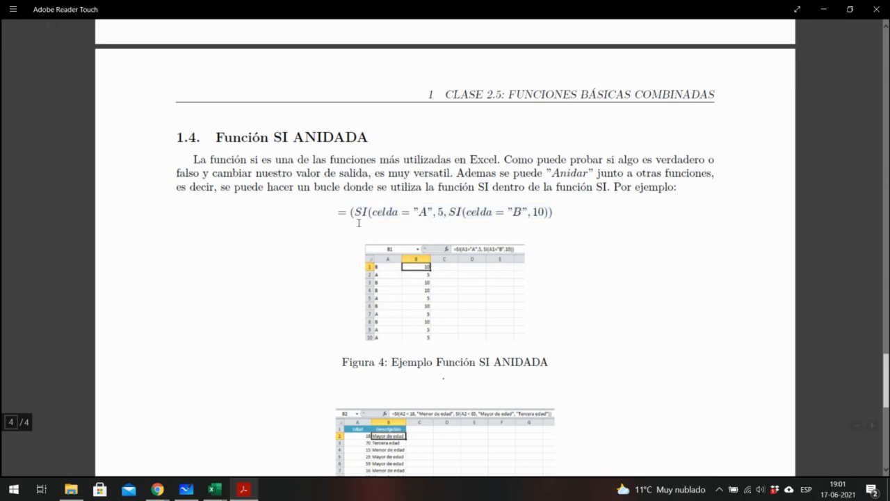
{"action": "scroll", "coordinate": [359, 222], "scroll_direction": "down", "scroll_amount": 2}
{"action": "scroll", "coordinate": [359, 223], "scroll_direction": "up", "scroll_amount": 2}
{"action": "scroll", "coordinate": [359, 222], "scroll_direction": "down", "scroll_amount": 4}
{"action": "scroll", "coordinate": [359, 224], "scroll_direction": "up", "scroll_amount": 1}
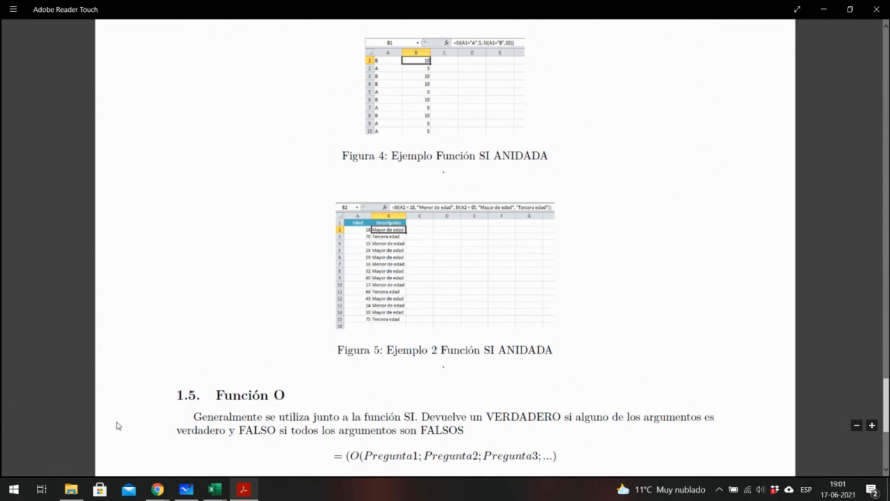
- Switch to the "ejercicios funciones basicas" workbook in Excel and show the Edad and Descripción table
{"action": "left_click", "coordinate": [215, 488]}
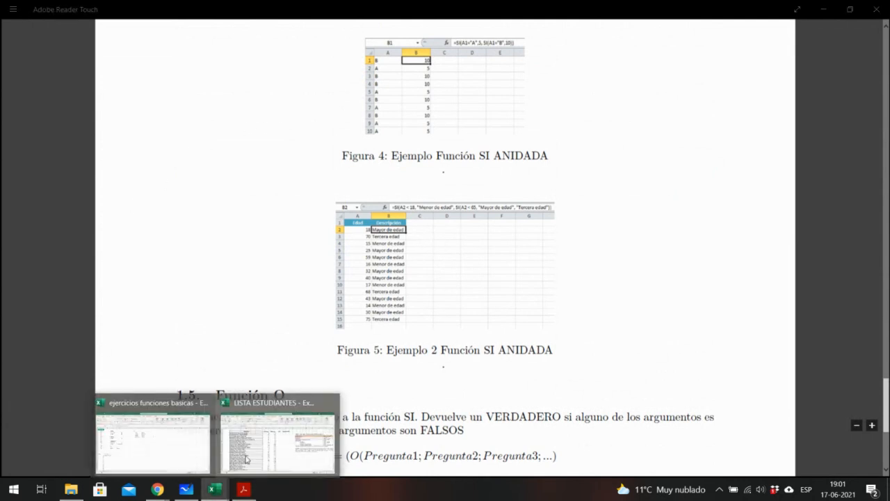
{"action": "left_click", "coordinate": [153, 442]}
{"action": "scroll", "coordinate": [251, 303], "scroll_direction": "down", "scroll_amount": 3}
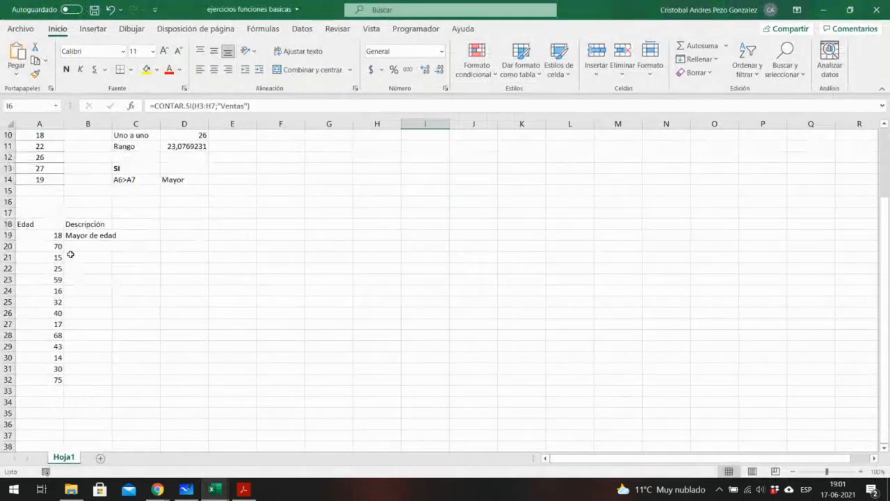
- Fill the header cells Edad and Descripción (A18:B18) with a light blue theme color
{"action": "left_click", "coordinate": [23, 223]}
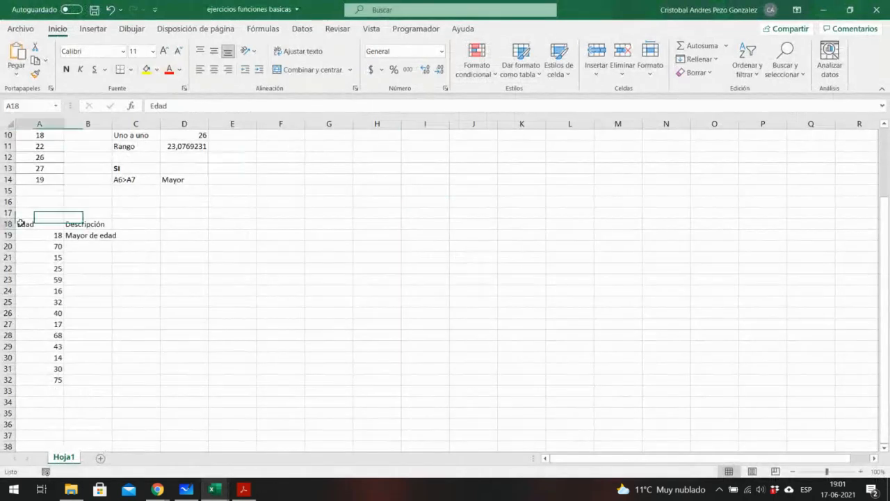
{"action": "left_click", "coordinate": [89, 224], "text": "ctrl"}
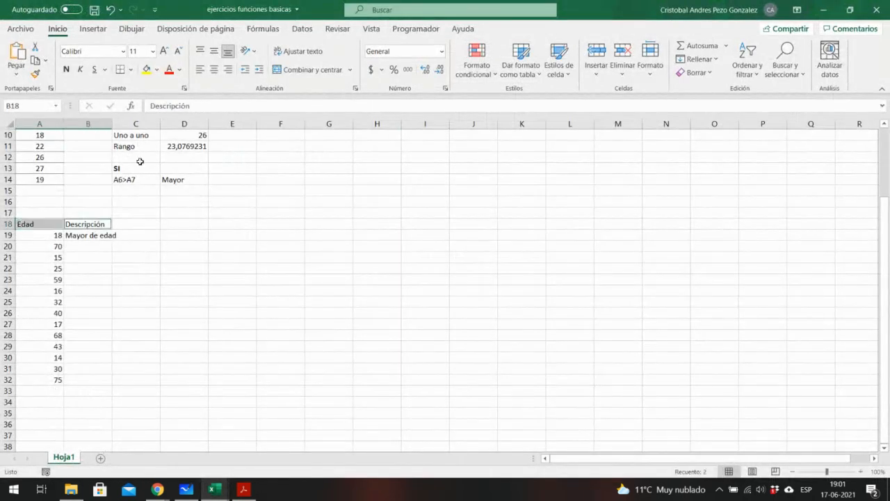
{"action": "left_click", "coordinate": [158, 70]}
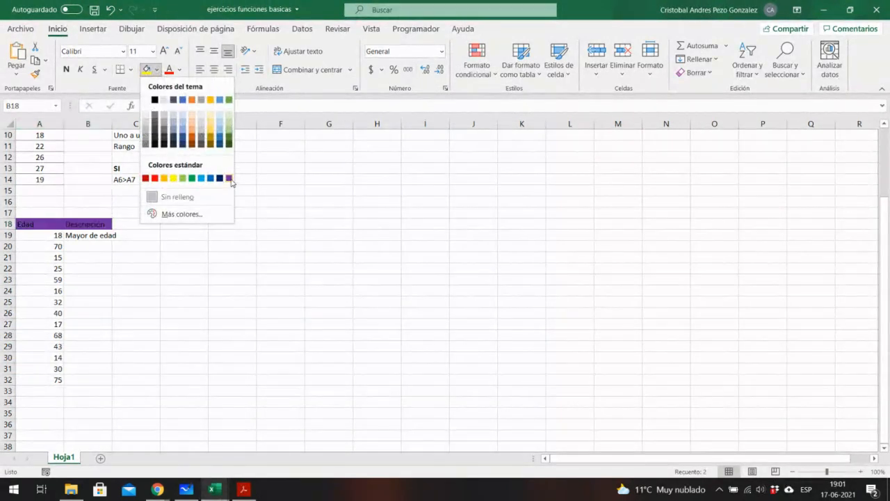
{"action": "left_click", "coordinate": [184, 126]}
{"action": "left_click", "coordinate": [143, 222]}
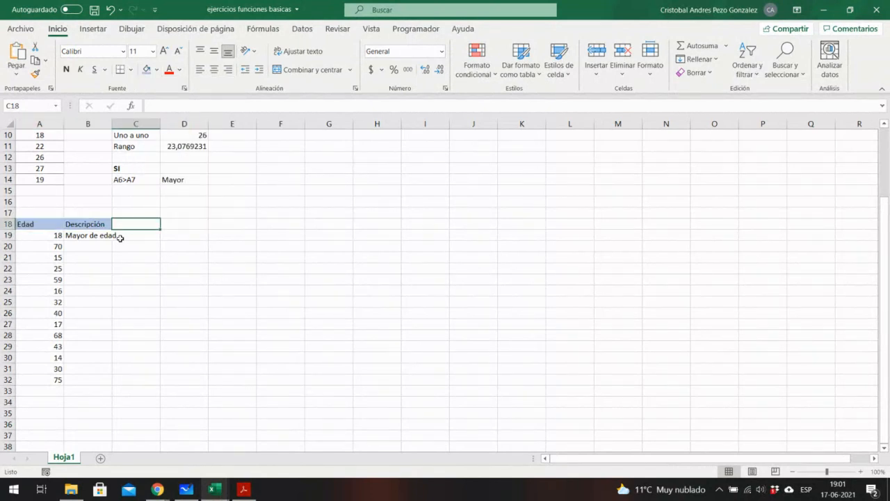
- Go through the ages listed in the Edad column, from A19 down and back up
{"action": "left_click", "coordinate": [39, 244]}
{"action": "left_click", "coordinate": [60, 235]}
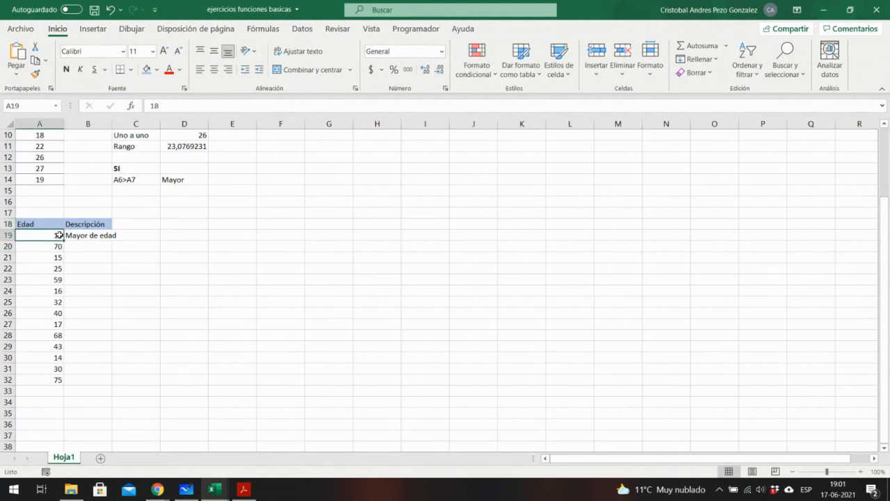
{"action": "key", "text": "Down"}
{"action": "key", "text": "Down"}
{"action": "key", "text": "Down"}
{"action": "key", "text": "Down"}
{"action": "key", "text": "Down"}
{"action": "key", "text": "Down"}
{"action": "key", "text": "Down"}
{"action": "key", "text": "Down"}
{"action": "key", "text": "Down"}
{"action": "key", "text": "Down"}
{"action": "key", "text": "Down"}
{"action": "key", "text": "Down"}
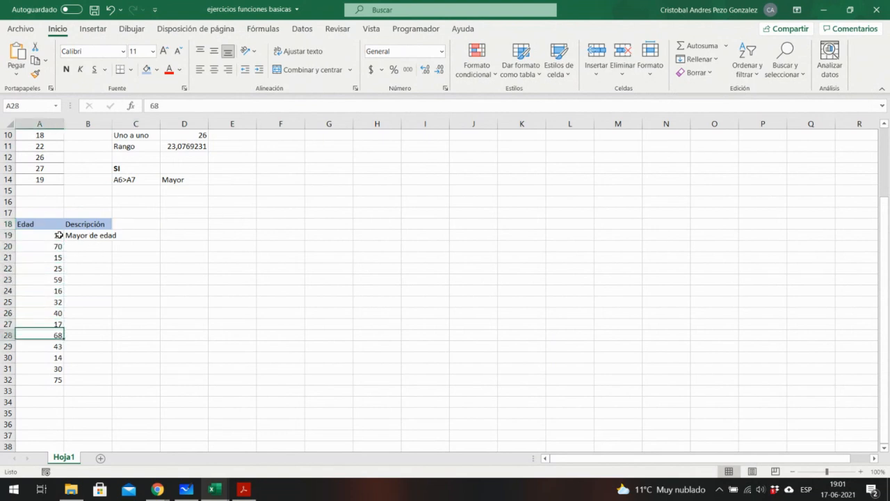
{"action": "key", "text": "Down"}
{"action": "key", "text": "Up"}
{"action": "key", "text": "Up"}
{"action": "key", "text": "Up"}
{"action": "key", "text": "Up"}
{"action": "key", "text": "Up"}
{"action": "key", "text": "Up"}
{"action": "key", "text": "Up"}
{"action": "key", "text": "Up"}
{"action": "key", "text": "Up"}
{"action": "key", "text": "Up"}
{"action": "key", "text": "Up"}
{"action": "key", "text": "Up"}
{"action": "key", "text": "Up"}
{"action": "key", "text": "Up"}
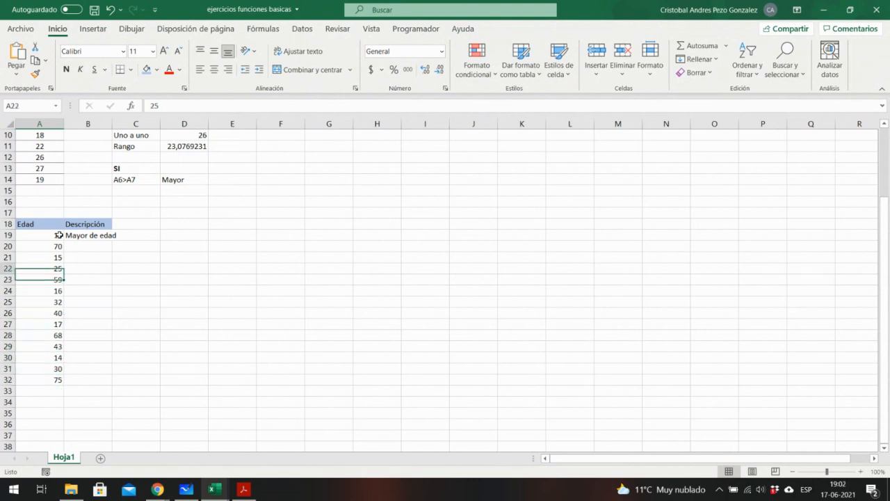
- Examine the nested SI formula in B19, marking the "Menor de Edad" result, the A19<65 test, and the "Mayor de edad" and "Tercera edad" results
{"action": "key", "text": "Down"}
{"action": "key", "text": "Right"}
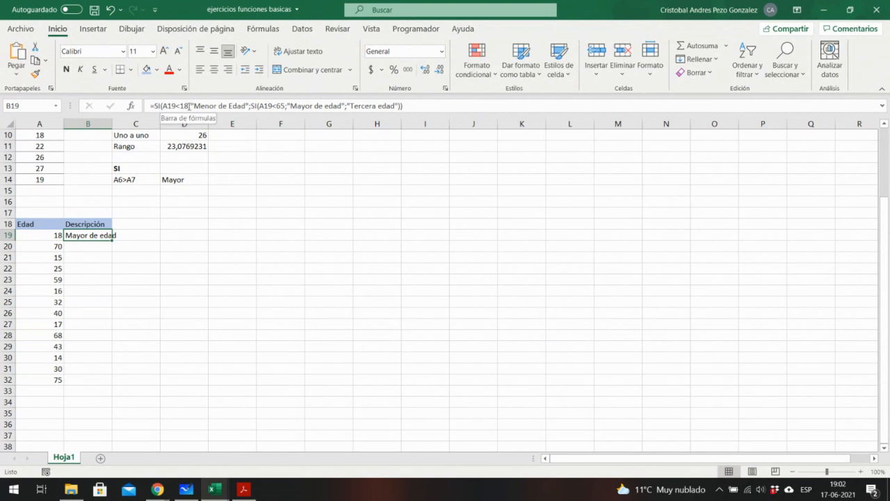
{"action": "left_click_drag", "start_coordinate": [189, 106], "coordinate": [250, 108]}
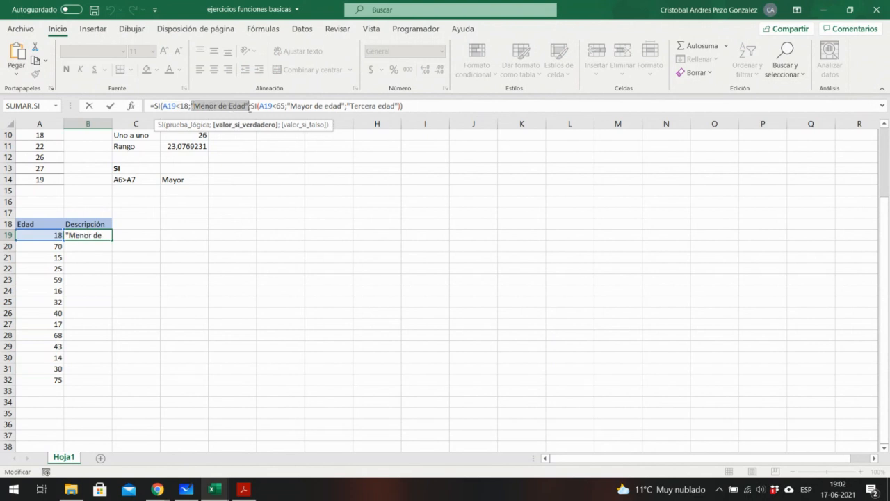
{"action": "left_click", "coordinate": [252, 105]}
{"action": "left_click_drag", "start_coordinate": [256, 106], "coordinate": [285, 106]}
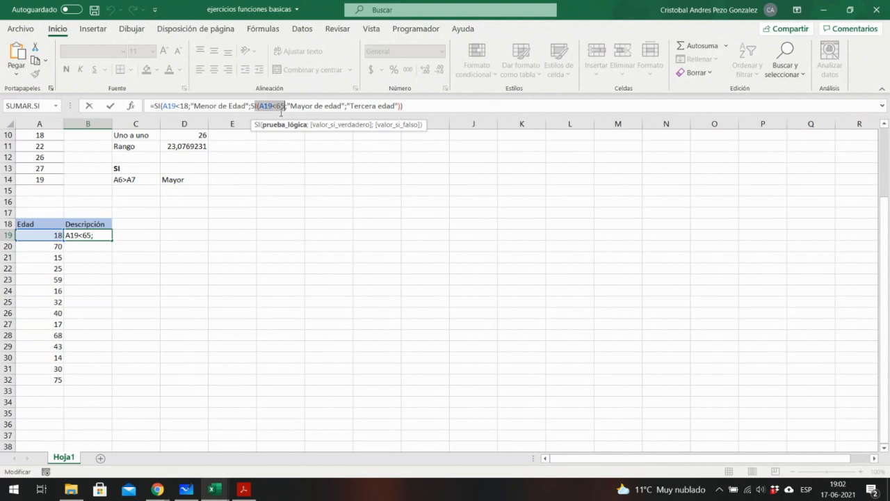
{"action": "left_click", "coordinate": [279, 106]}
{"action": "left_click_drag", "start_coordinate": [344, 106], "coordinate": [285, 105]}
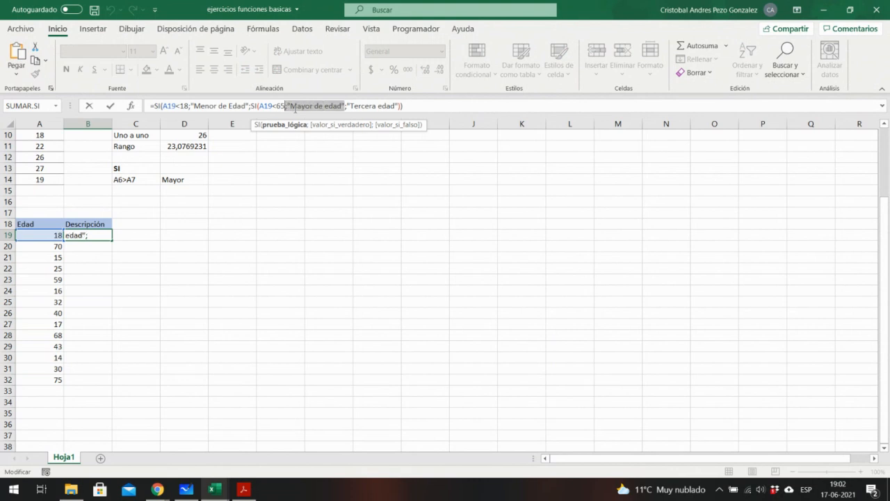
{"action": "left_click", "coordinate": [295, 106]}
{"action": "left_click_drag", "start_coordinate": [350, 106], "coordinate": [388, 106]}
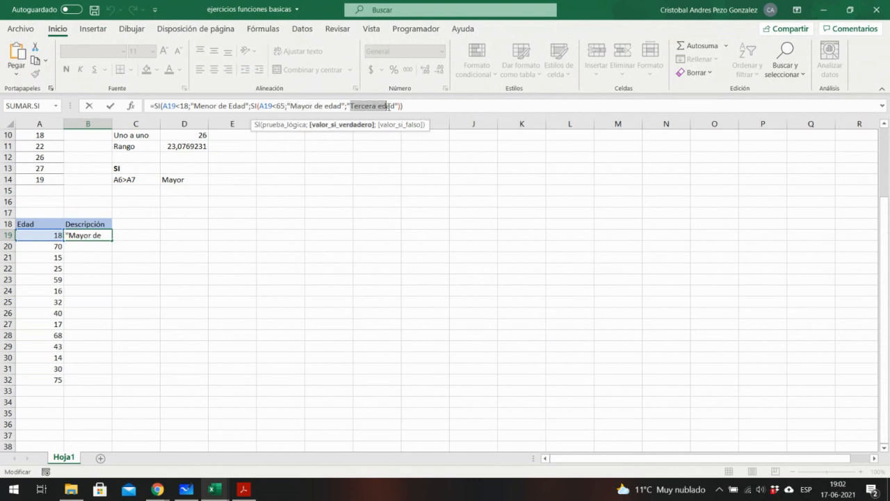
{"action": "left_click", "coordinate": [402, 106]}
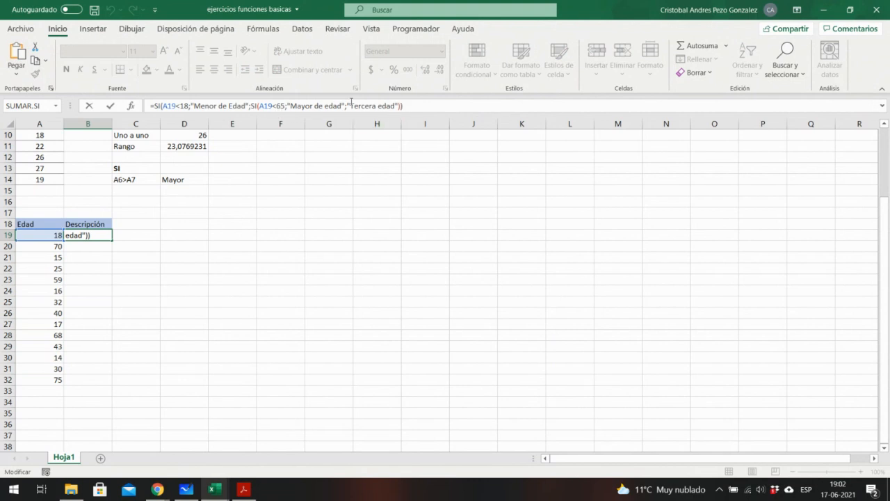
{"action": "left_click_drag", "start_coordinate": [347, 105], "coordinate": [420, 103]}
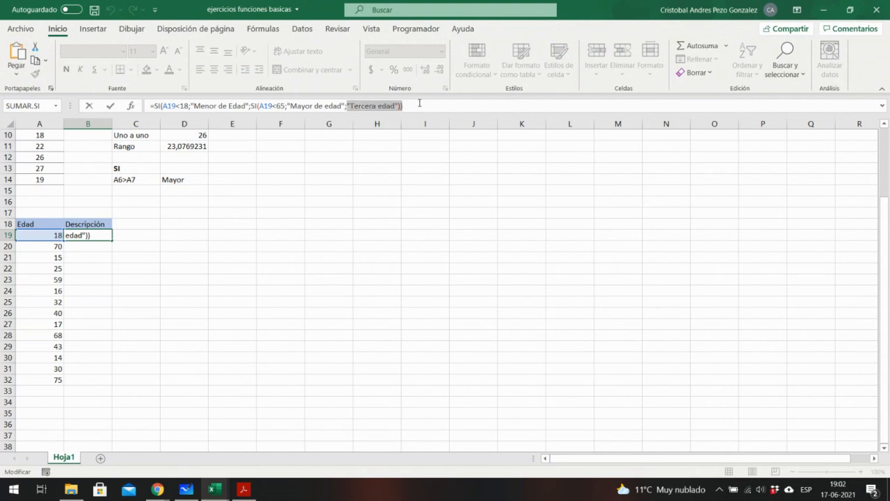
{"action": "left_click", "coordinate": [102, 236]}
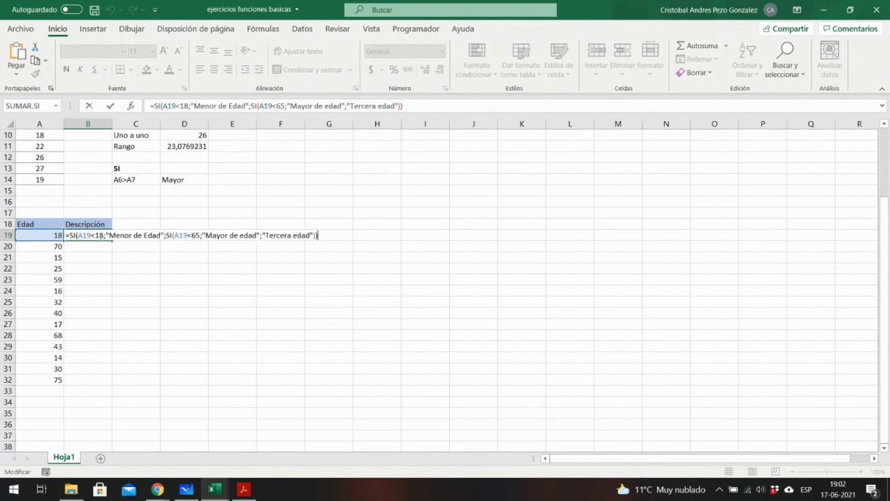
{"action": "key", "text": "Return"}
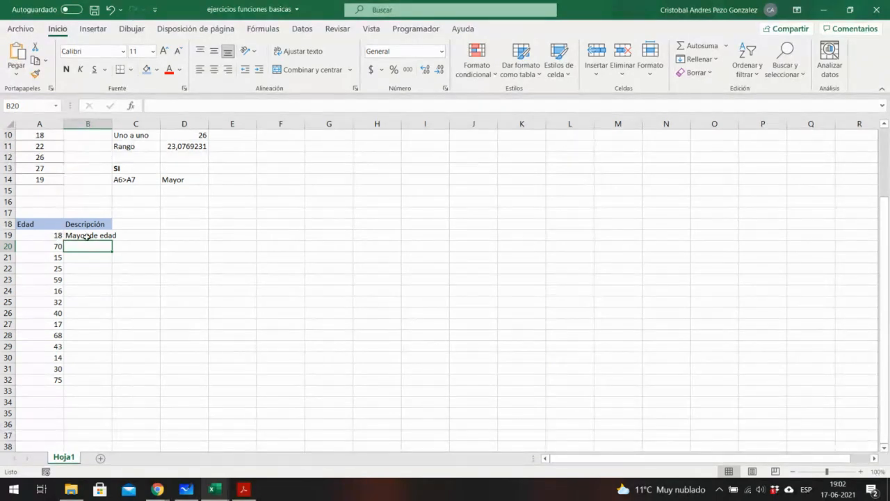
- Try copying the nested SI formula from B19 down through B32, and undo that fill
{"action": "left_click", "coordinate": [87, 236]}
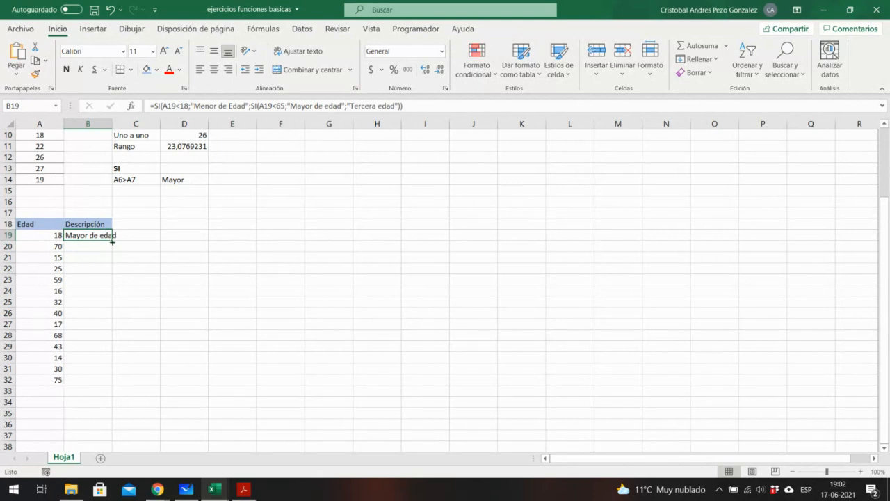
{"action": "left_click_drag", "start_coordinate": [112, 241], "coordinate": [105, 386]}
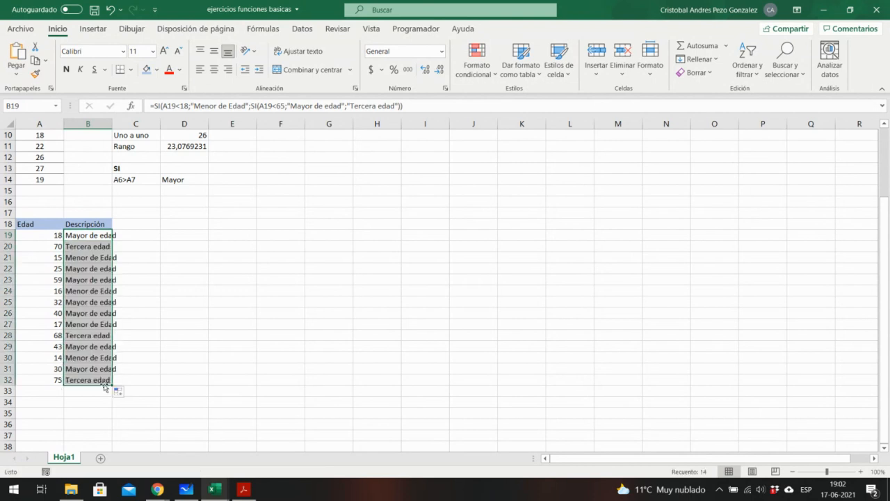
{"action": "key", "text": "ctrl+z"}
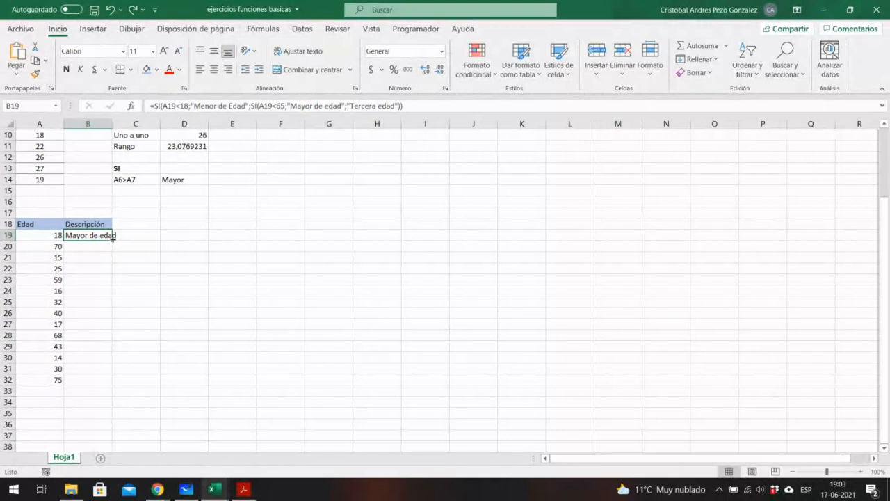
- Fill the Descripción column from B19 down to B32 with the nested SI formula and reselect B19
{"action": "left_click_drag", "start_coordinate": [112, 239], "coordinate": [102, 383]}
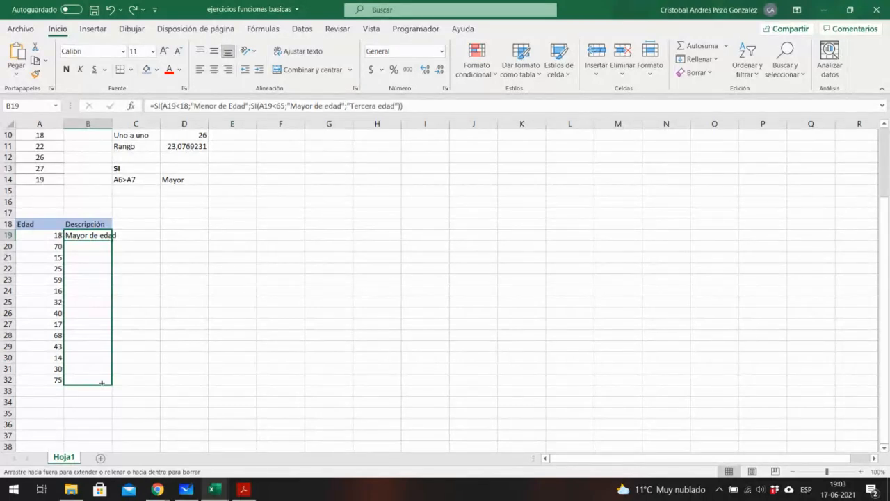
{"action": "left_click_drag", "start_coordinate": [102, 382], "coordinate": [102, 383]}
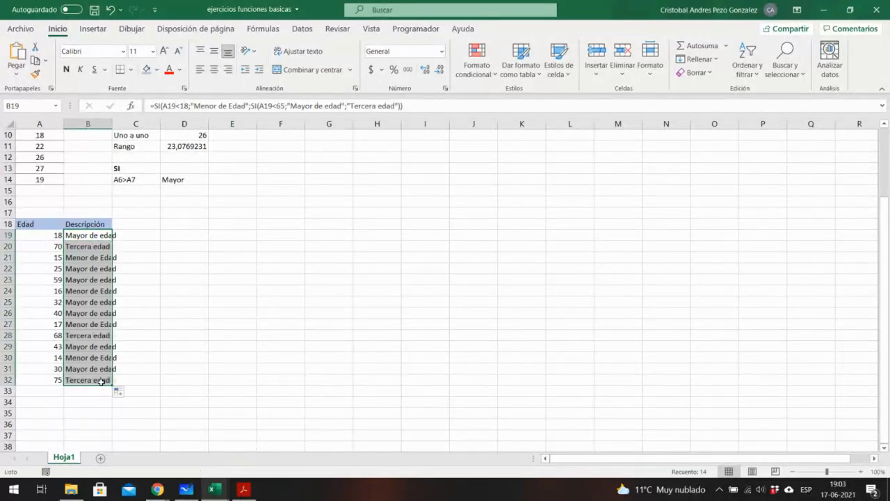
{"action": "left_click", "coordinate": [83, 237]}
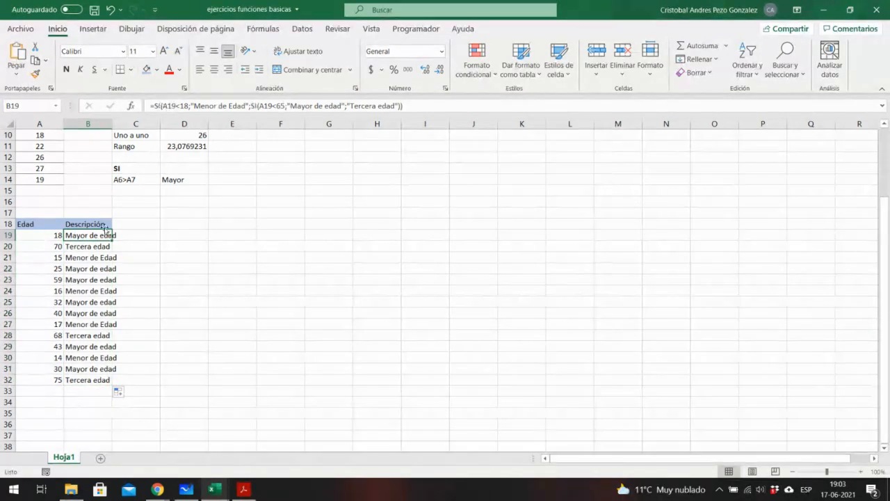
- Mark the A20 reference in B20's nested SI formula and undo the accidental replacement of it with B21
{"action": "left_click", "coordinate": [84, 246]}
{"action": "double_click", "coordinate": [167, 106]}
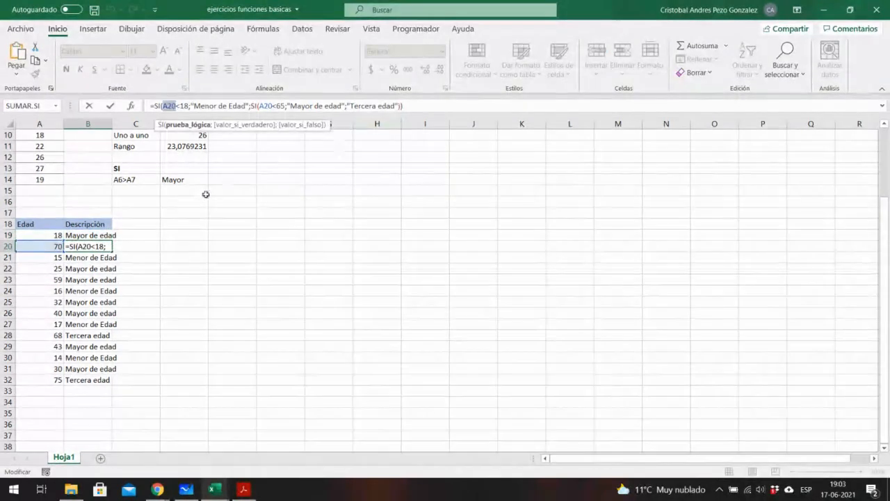
{"action": "left_click", "coordinate": [91, 257]}
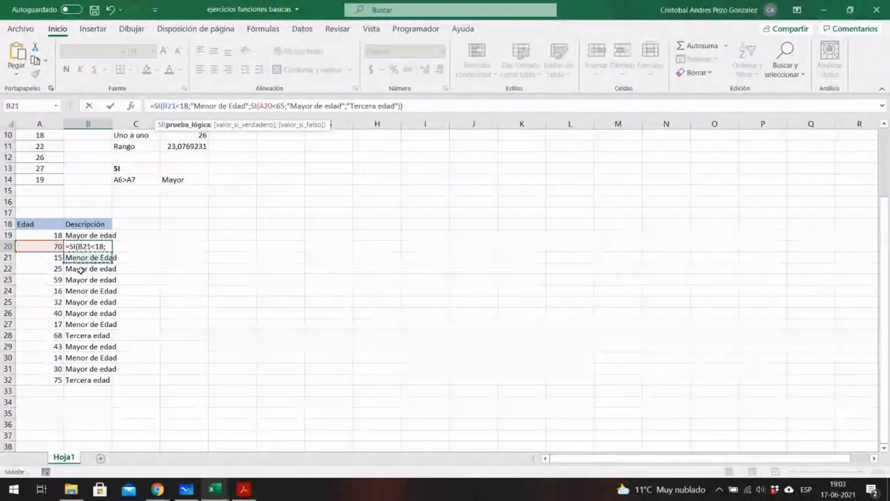
{"action": "key", "text": "ctrl+z"}
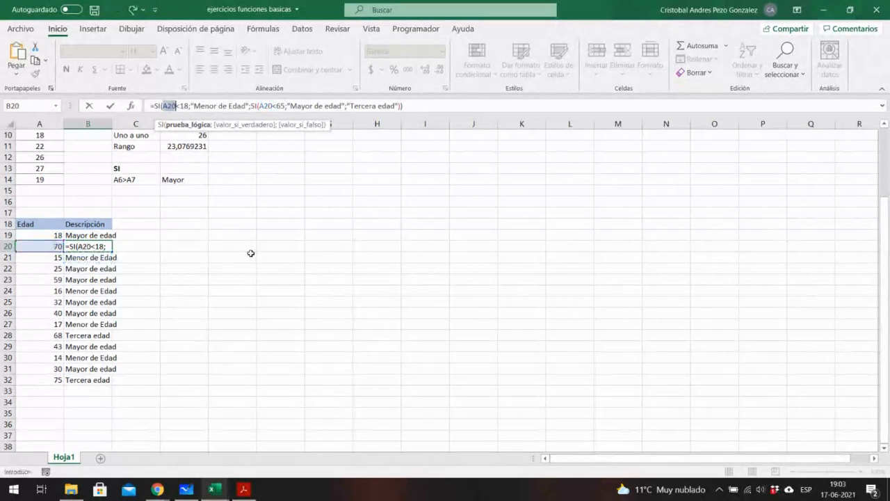
{"action": "left_click", "coordinate": [192, 242]}
{"action": "key", "text": "ctrl+z"}
{"action": "key", "text": "Return"}
{"action": "left_click", "coordinate": [138, 258]}
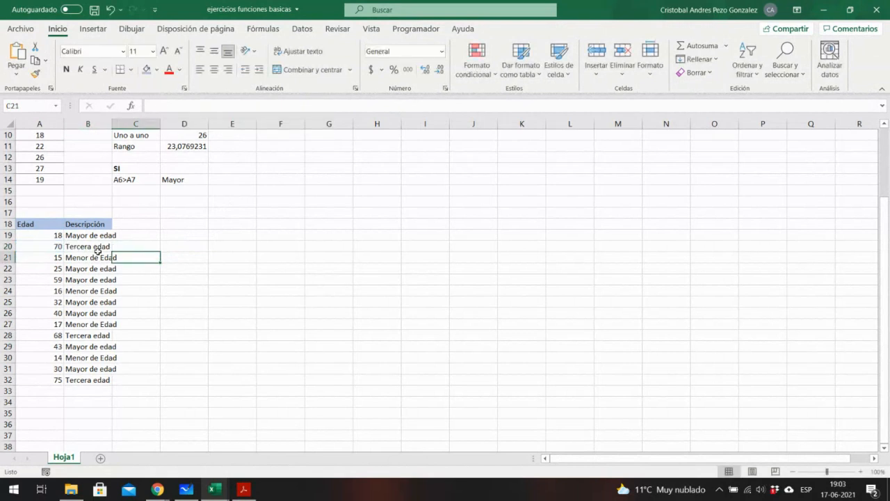
- Compare the ages in A19 to A21 with their Descripción results, row by row
{"action": "left_click", "coordinate": [93, 237]}
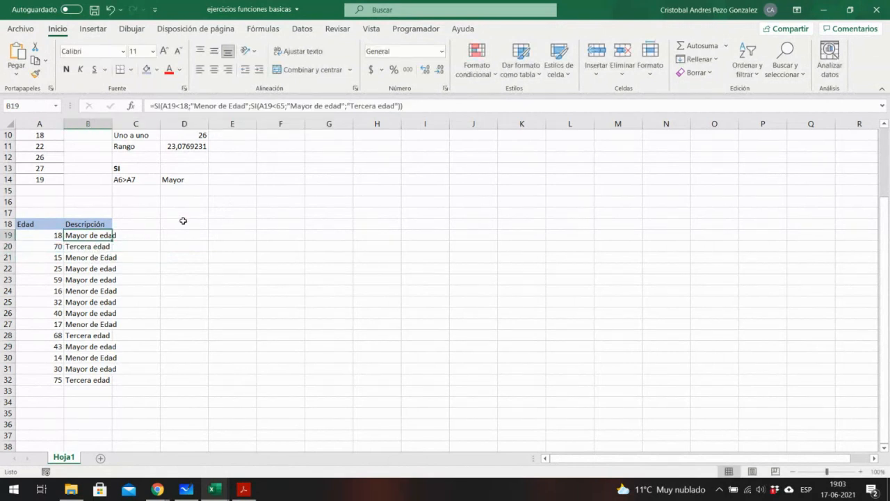
{"action": "key", "text": "Left"}
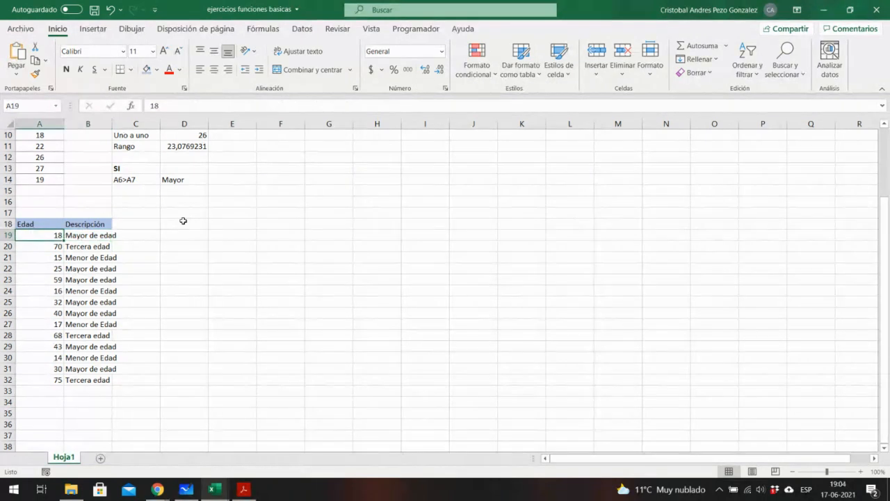
{"action": "key", "text": "Right"}
{"action": "key", "text": "Down"}
{"action": "key", "text": "Left"}
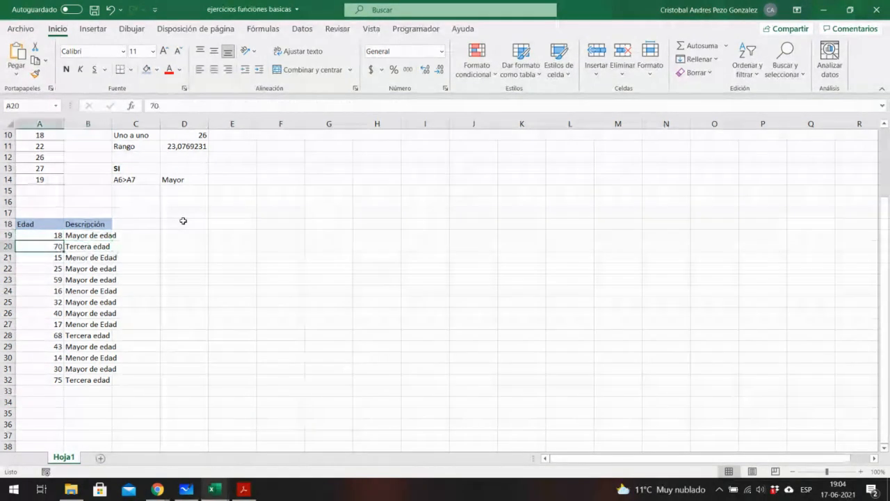
{"action": "key", "text": "Right"}
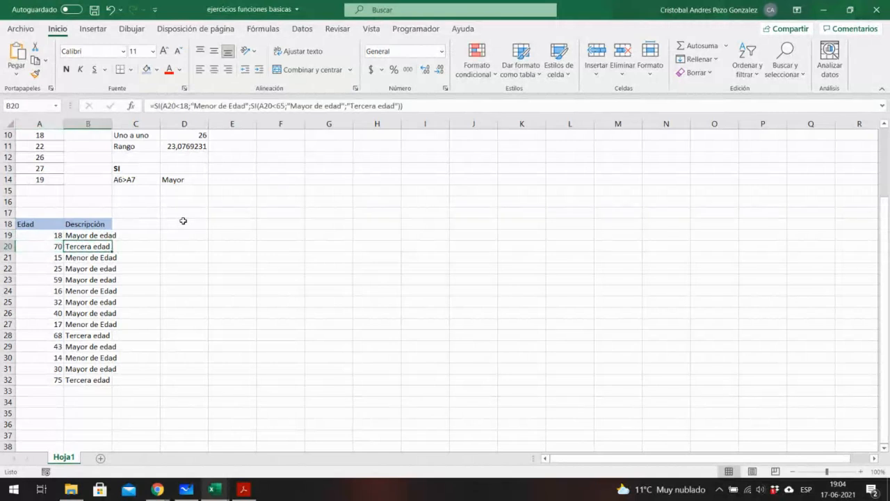
{"action": "key", "text": "Down"}
{"action": "key", "text": "Left"}
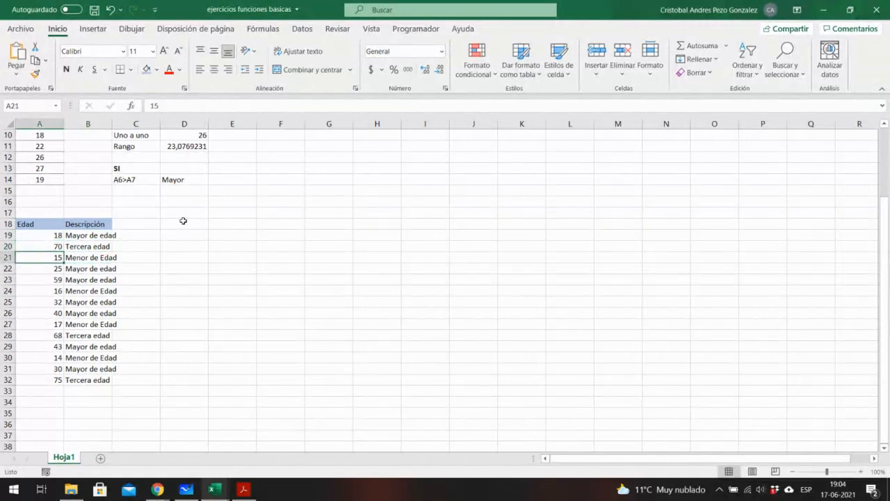
{"action": "key", "text": "Right"}
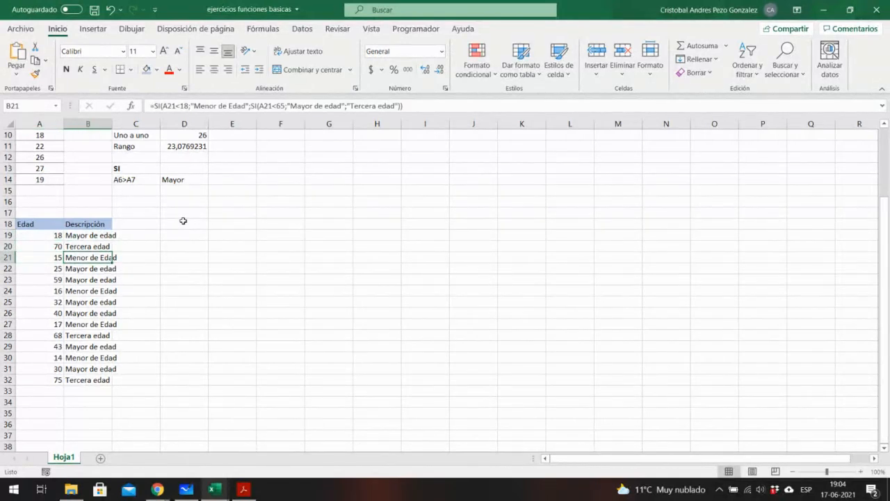
- Go through the Descripción formulas from B21 down to B29 and back up to B20
{"action": "key", "text": "Down"}
{"action": "key", "text": "Down"}
{"action": "key", "text": "Down"}
{"action": "key", "text": "Down"}
{"action": "key", "text": "Down"}
{"action": "key", "text": "Down"}
{"action": "key", "text": "Down"}
{"action": "key", "text": "Down"}
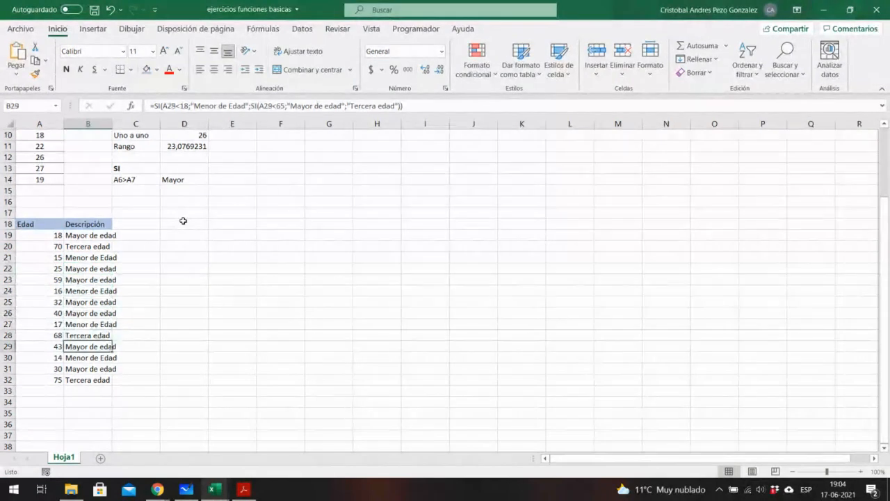
{"action": "key", "text": "Up"}
{"action": "key", "text": "Up"}
{"action": "key", "text": "Up"}
{"action": "key", "text": "Up"}
{"action": "key", "text": "Up"}
{"action": "key", "text": "Up"}
{"action": "key", "text": "Up"}
{"action": "key", "text": "Up"}
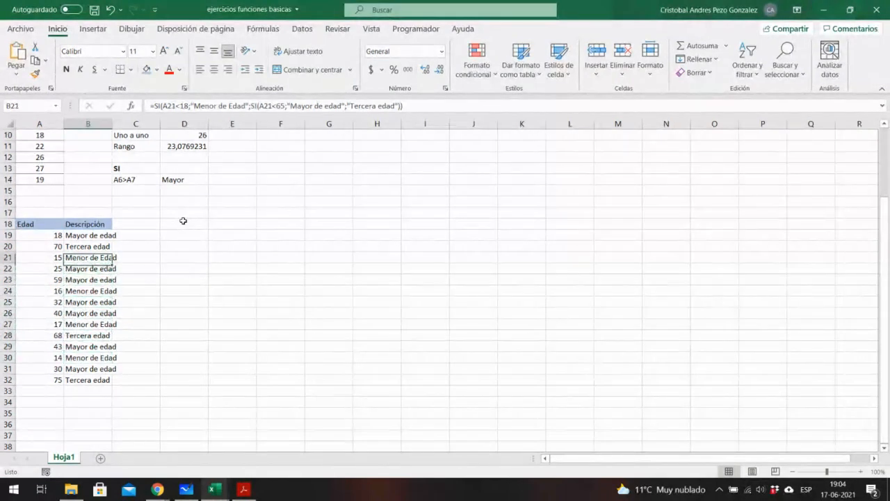
{"action": "key", "text": "Up"}
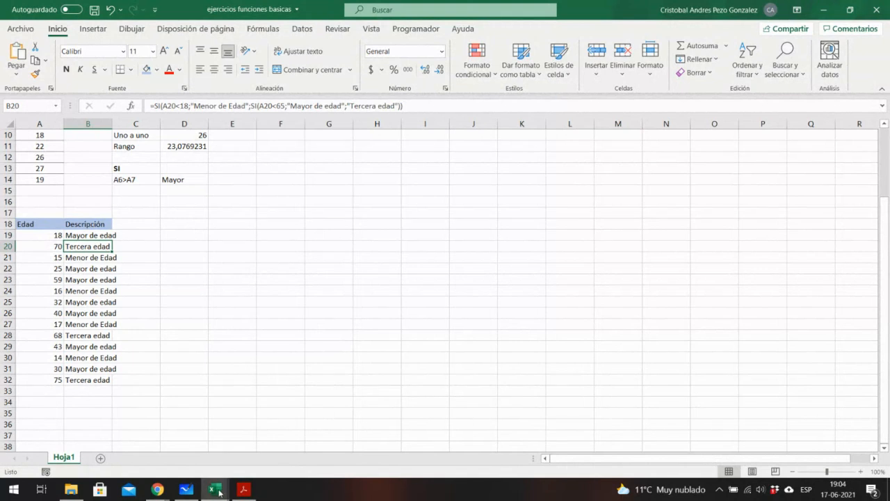
- Switch to the LISTA ESTUDIANTES workbook and view the full IMC classification table beside the student list
{"action": "mouse_move", "coordinate": [222, 492]}
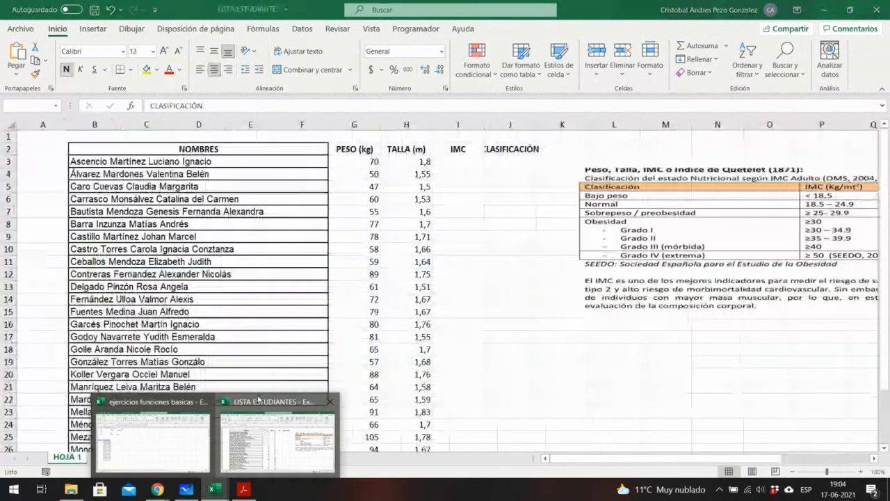
{"action": "left_click", "coordinate": [267, 438]}
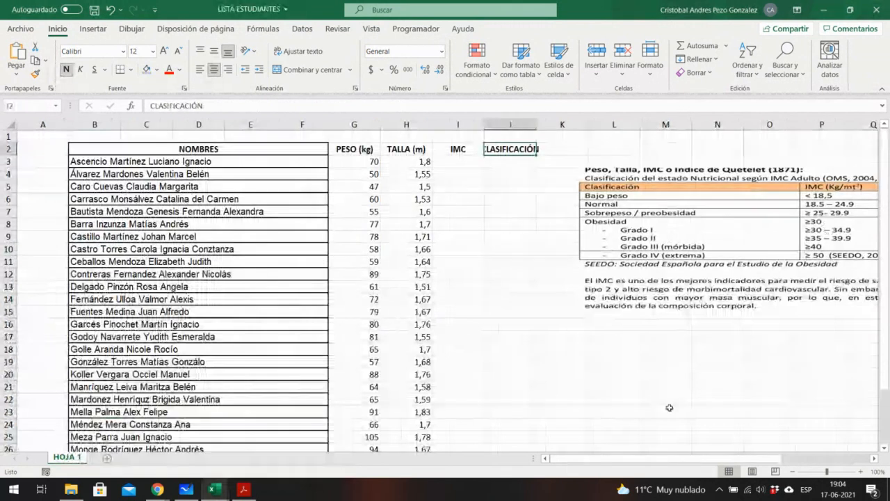
{"action": "left_click_drag", "start_coordinate": [647, 459], "coordinate": [690, 459]}
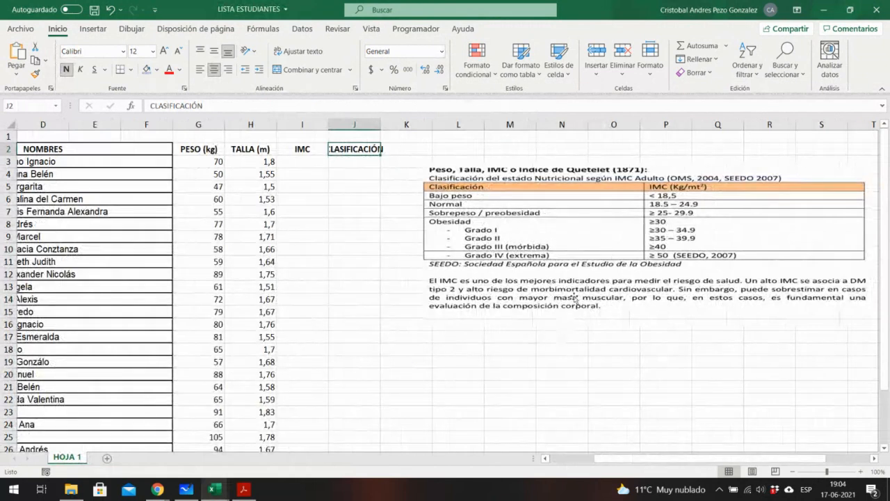
{"action": "left_click_drag", "start_coordinate": [656, 460], "coordinate": [612, 463]}
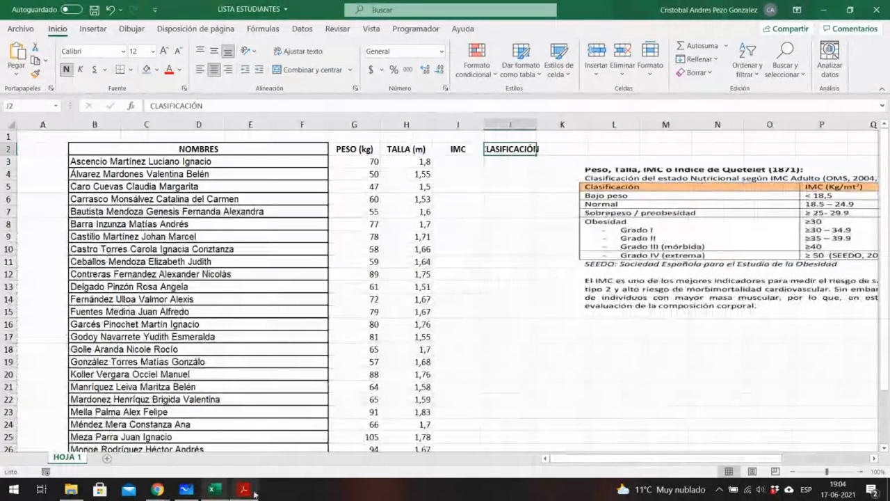
- Switch to the class PDF in Adobe Reader Touch and review sections 1.4 Función SI ANIDADA, 1.5 Función O and 1.6 Función Y
{"action": "mouse_move", "coordinate": [220, 495]}
{"action": "mouse_move", "coordinate": [212, 456]}
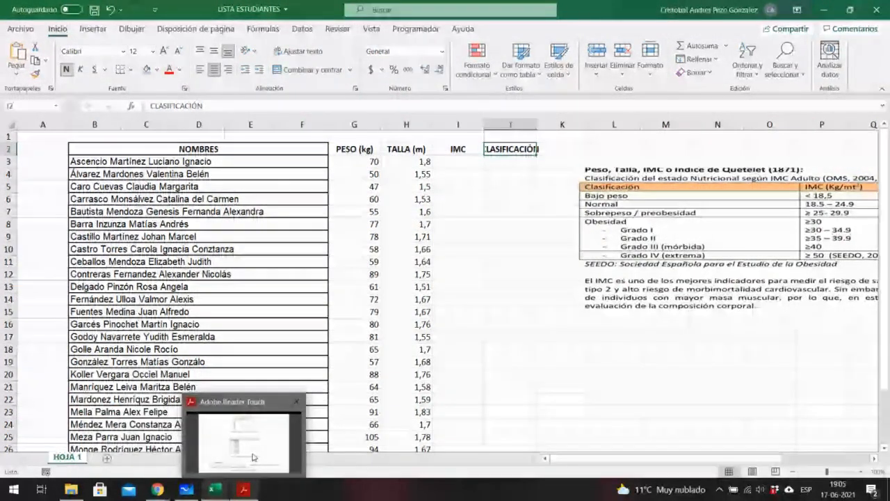
{"action": "left_click", "coordinate": [252, 457]}
{"action": "scroll", "coordinate": [467, 330], "scroll_direction": "up", "scroll_amount": 3}
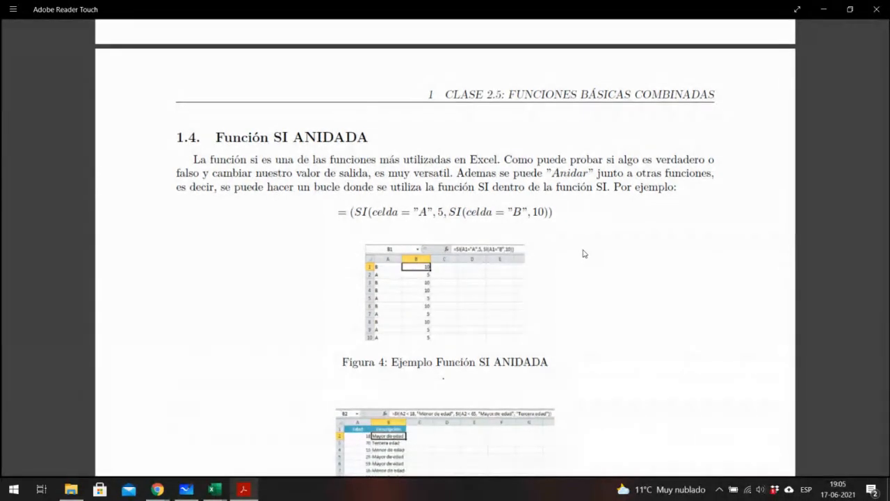
{"action": "scroll", "coordinate": [584, 254], "scroll_direction": "down", "scroll_amount": 3}
{"action": "scroll", "coordinate": [584, 254], "scroll_direction": "down", "scroll_amount": 3}
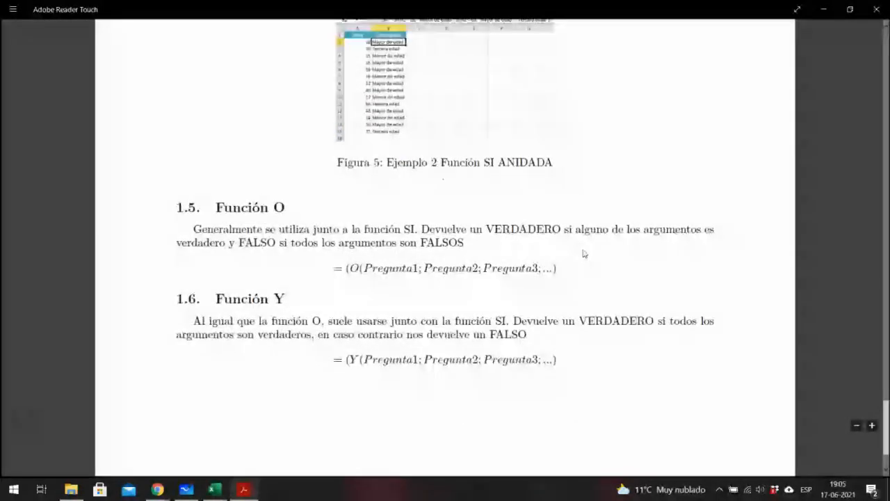
{"action": "scroll", "coordinate": [584, 254], "scroll_direction": "up", "scroll_amount": 5}
{"action": "scroll", "coordinate": [584, 254], "scroll_direction": "down", "scroll_amount": 4}
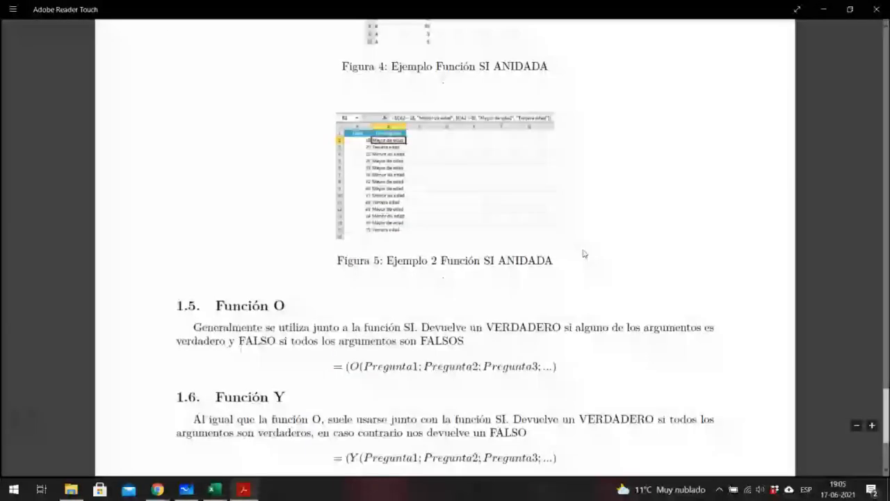
{"action": "scroll", "coordinate": [584, 253], "scroll_direction": "up", "scroll_amount": 3}
{"action": "scroll", "coordinate": [584, 254], "scroll_direction": "up", "scroll_amount": 2}
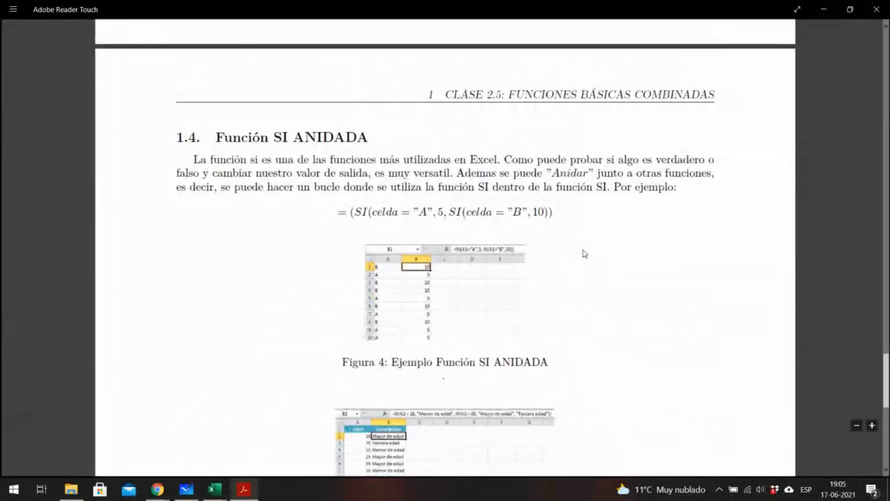
{"action": "scroll", "coordinate": [584, 254], "scroll_direction": "down", "scroll_amount": 4}
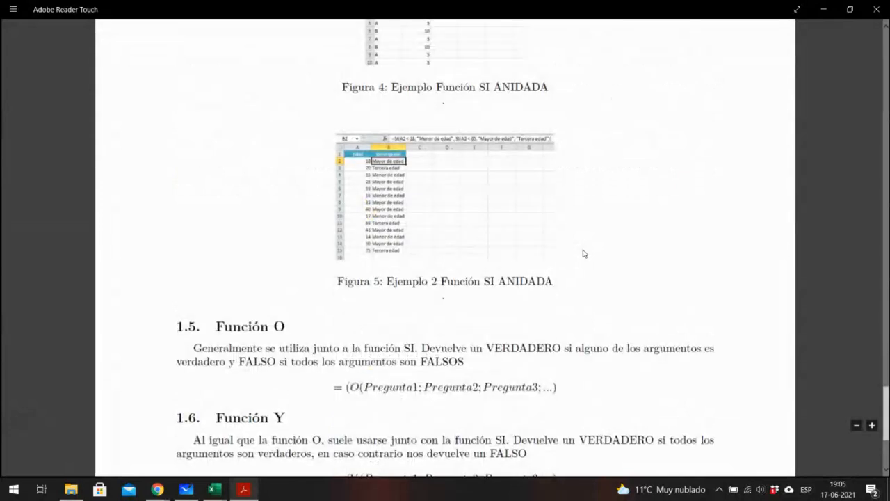
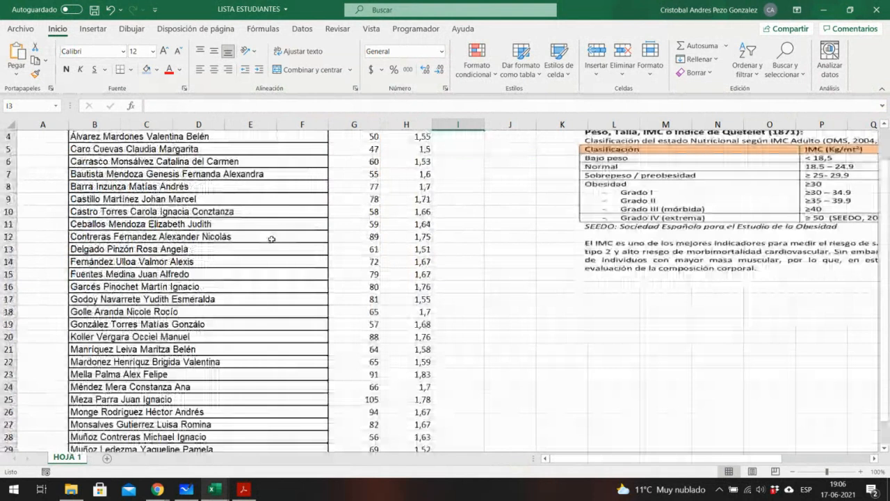
- Look through the NOMBRES, PESO (kg) and TALLA (m) columns of the student list from row 3 to row 30
{"action": "scroll", "coordinate": [187, 195], "scroll_direction": "up", "scroll_amount": 1}
{"action": "left_click", "coordinate": [184, 162]}
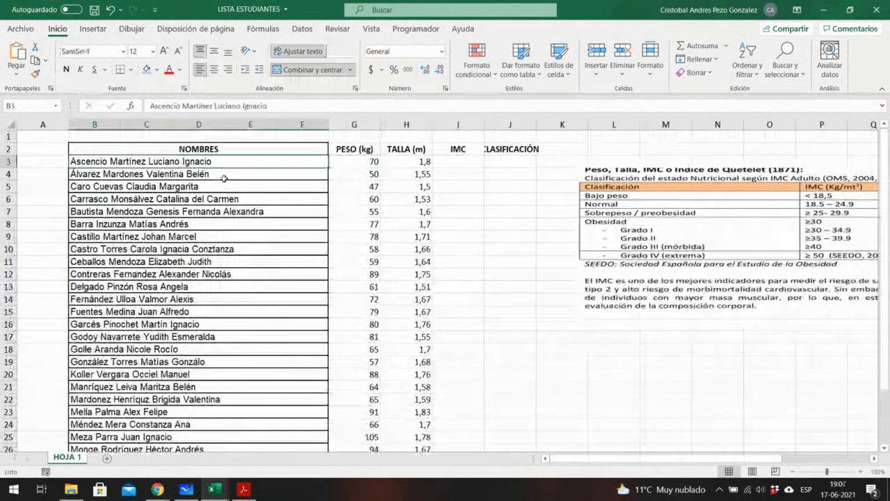
{"action": "scroll", "coordinate": [224, 179], "scroll_direction": "down", "scroll_amount": 4}
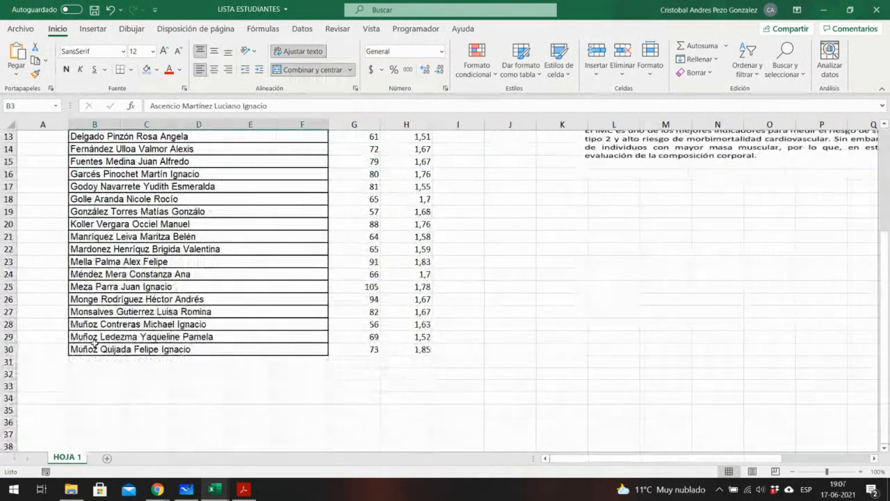
{"action": "scroll", "coordinate": [100, 338], "scroll_direction": "up", "scroll_amount": 2}
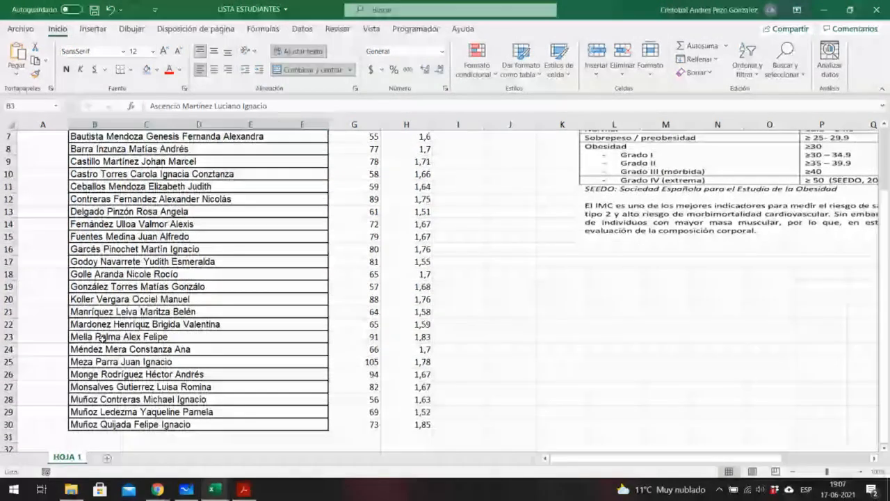
{"action": "scroll", "coordinate": [101, 338], "scroll_direction": "up", "scroll_amount": 2}
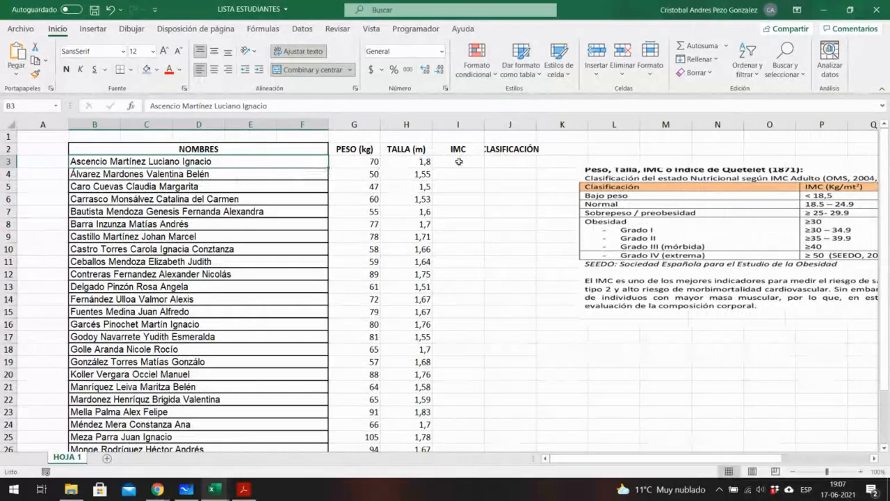
{"action": "scroll", "coordinate": [361, 157], "scroll_direction": "down", "scroll_amount": 1}
{"action": "scroll", "coordinate": [362, 157], "scroll_direction": "up", "scroll_amount": 1}
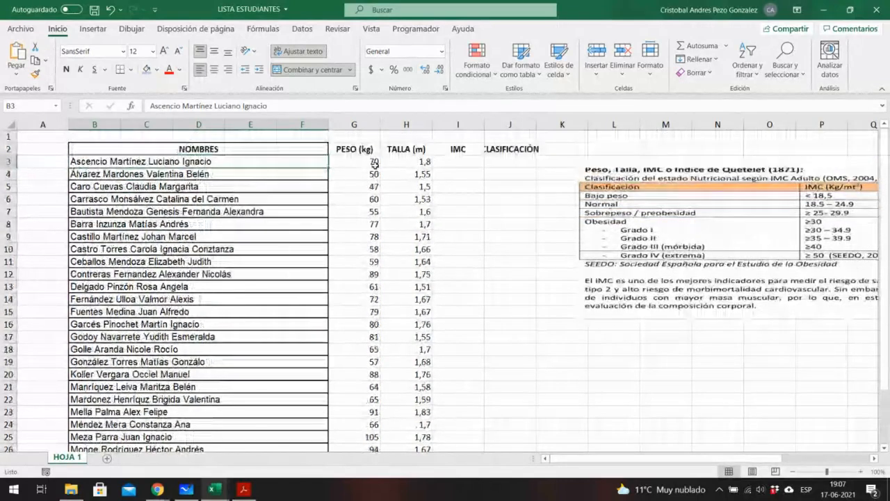
{"action": "scroll", "coordinate": [389, 159], "scroll_direction": "down", "scroll_amount": 3}
{"action": "scroll", "coordinate": [410, 161], "scroll_direction": "up", "scroll_amount": 3}
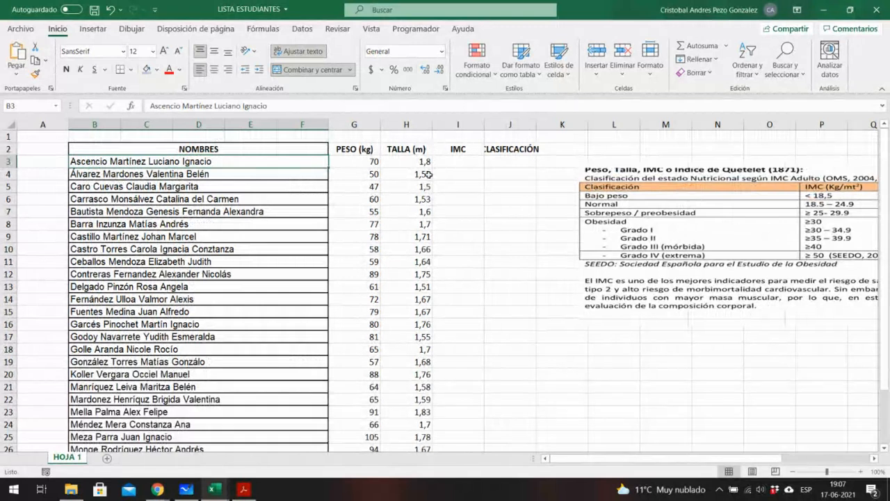
- Start a formula with = in cell I3 of the IMC column for the first student
{"action": "left_click", "coordinate": [451, 162]}
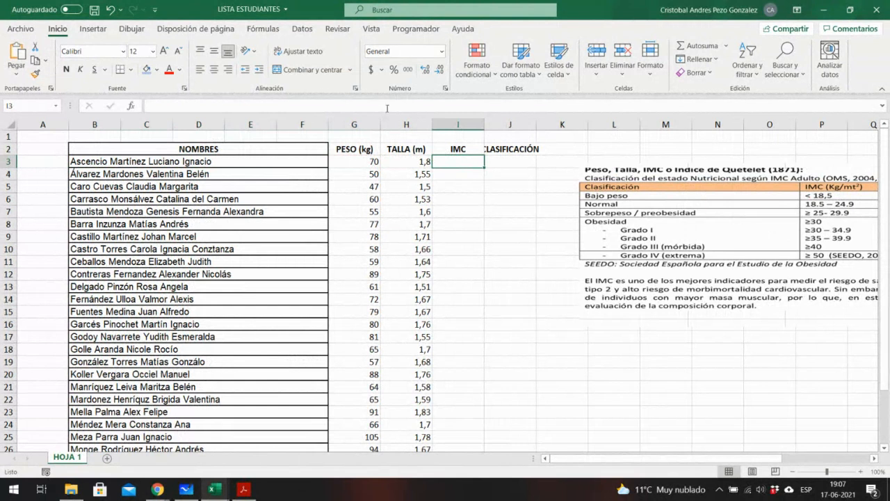
{"action": "key", "text": "F2"}
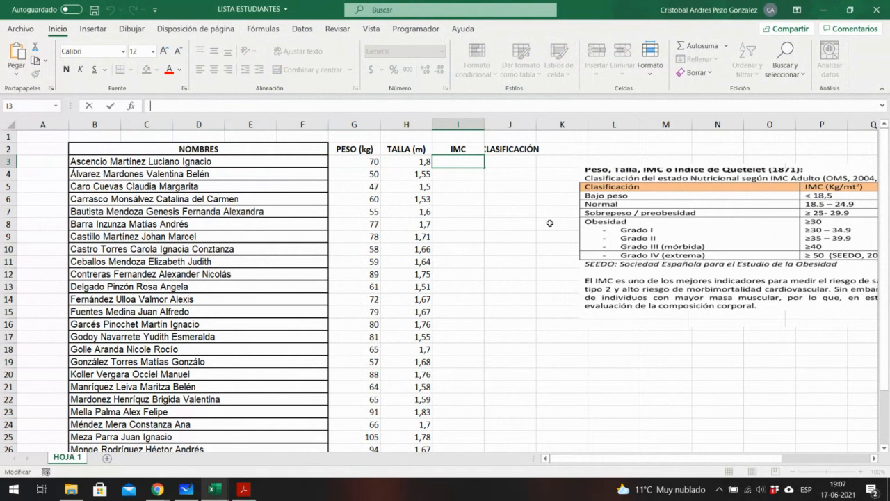
{"action": "type", "text": "="}
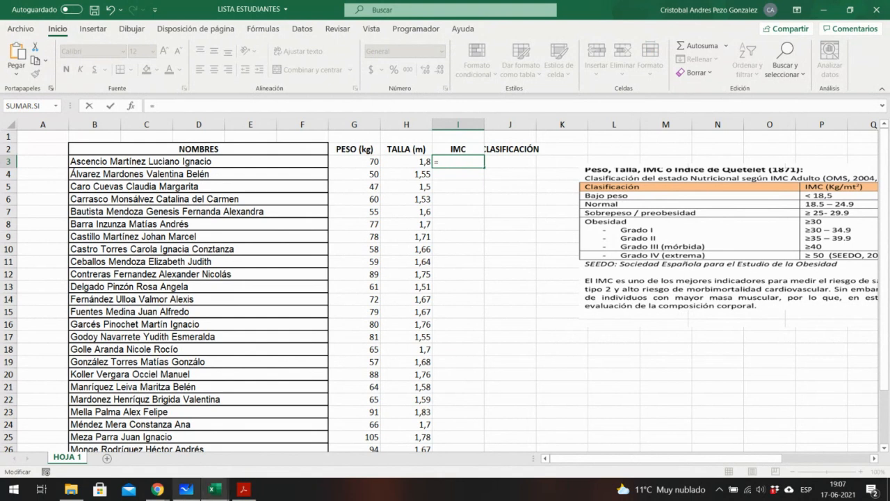
- Switch to the Collaborate class session in Chrome and open the Todos chat to read the students' IMC formula answers
{"action": "mouse_move", "coordinate": [158, 489]}
{"action": "left_click", "coordinate": [94, 435]}
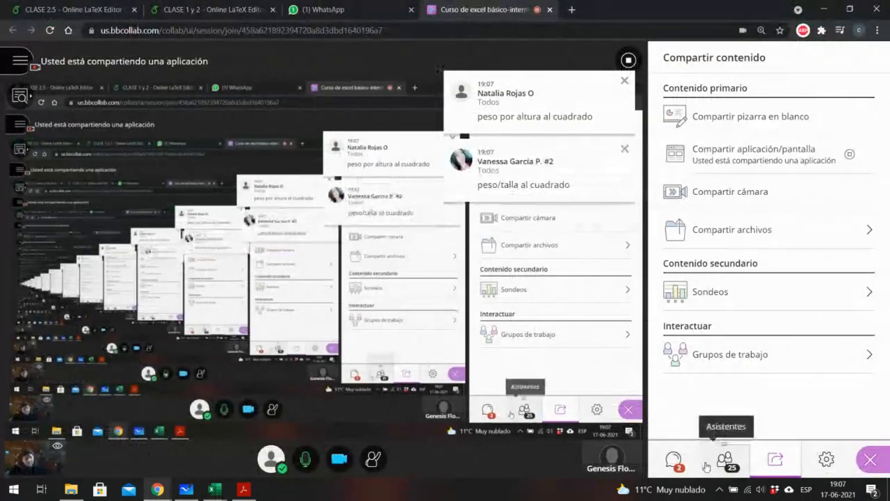
{"action": "left_click", "coordinate": [671, 465]}
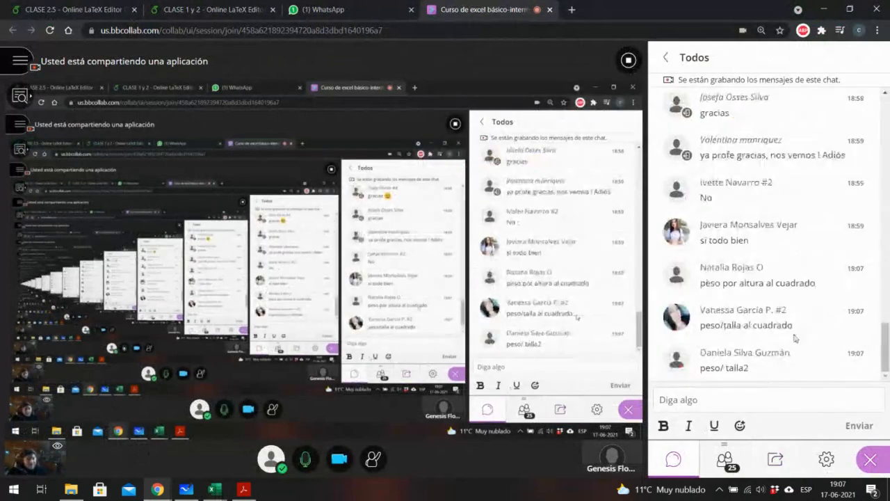
- Return briefly to the LISTA ESTUDIANTES workbook and reopen the Todos chat in Chrome to read the newest IMC formula answers
{"action": "left_click", "coordinate": [824, 9]}
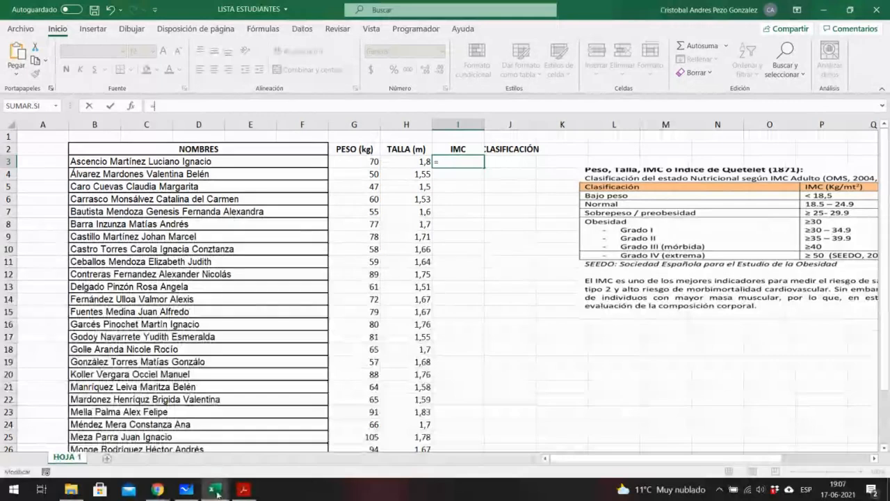
{"action": "mouse_move", "coordinate": [212, 489]}
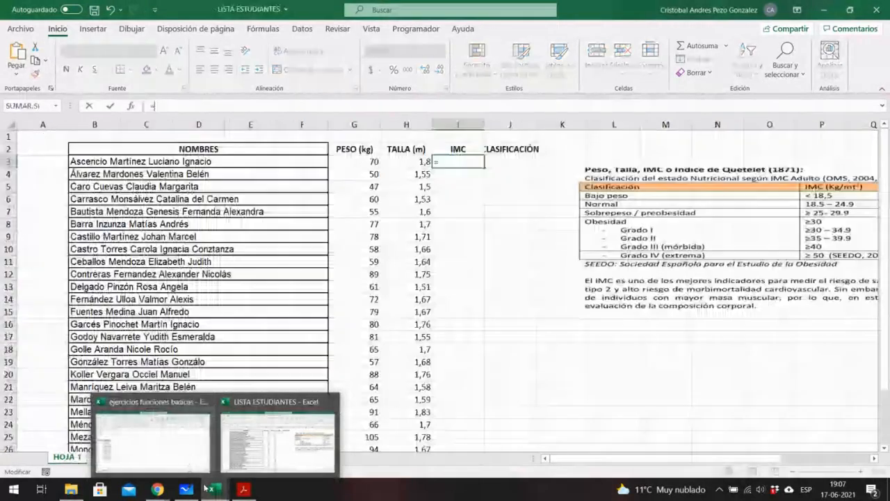
{"action": "mouse_move", "coordinate": [158, 489]}
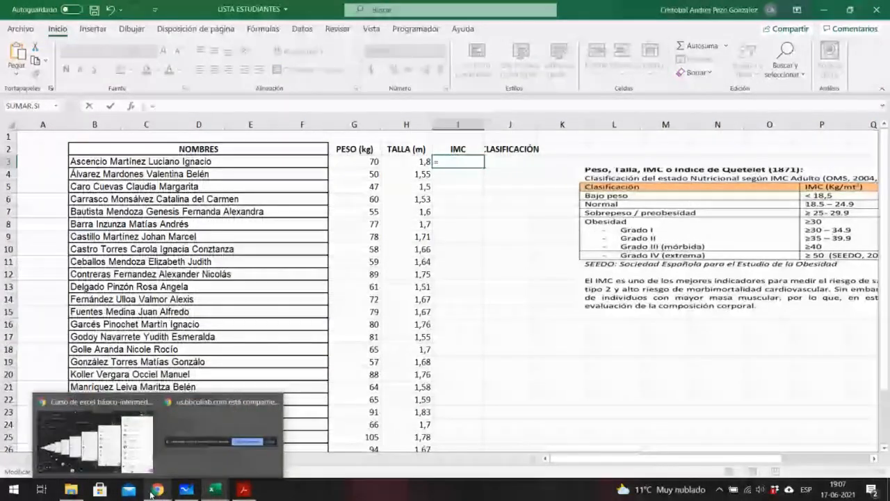
{"action": "left_click", "coordinate": [108, 452]}
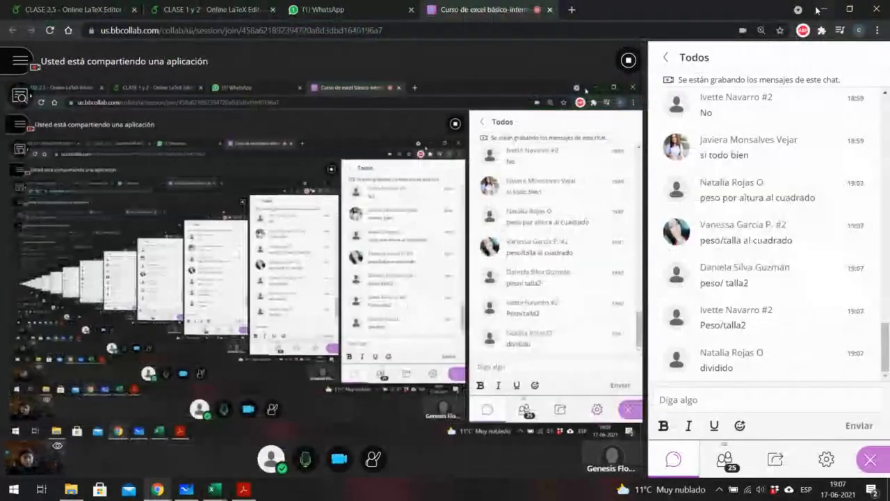
- Switch back to the LISTA ESTUDIANTES workbook and complete the IMC formula in I3 as =G3/(H3*H3)
{"action": "left_click", "coordinate": [823, 9]}
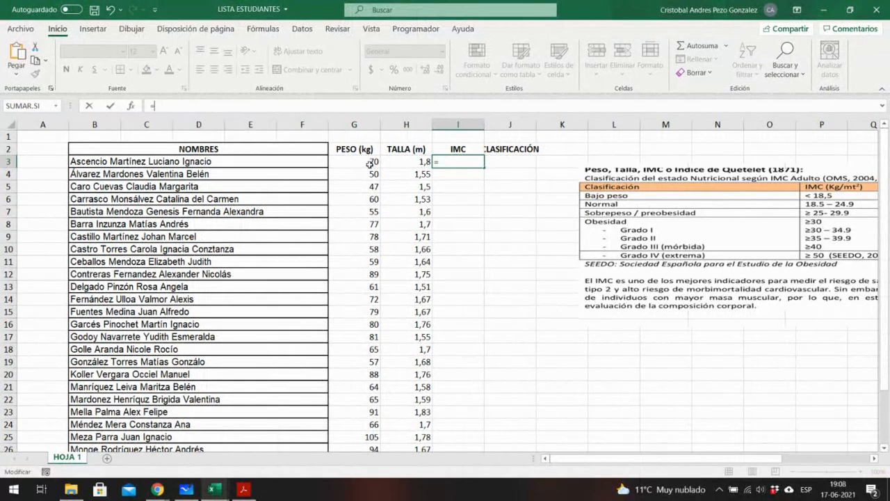
{"action": "left_click", "coordinate": [370, 164]}
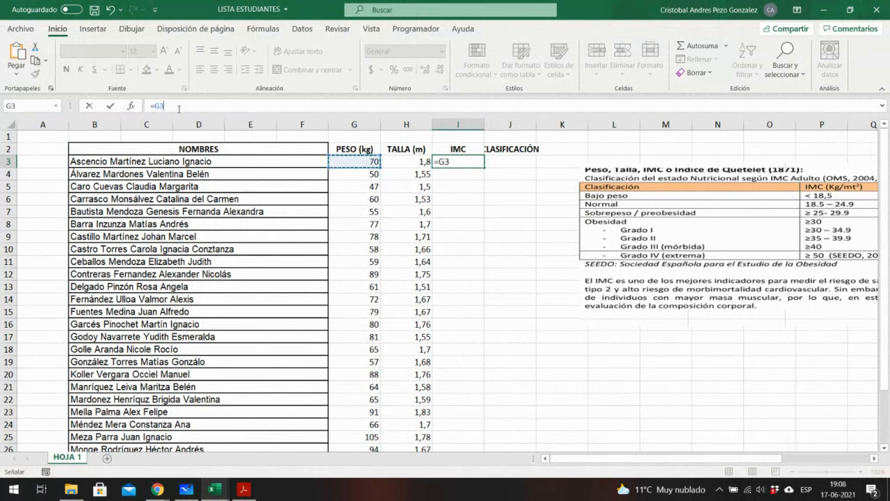
{"action": "type", "text": "/()"}
{"action": "key", "text": "Return"}
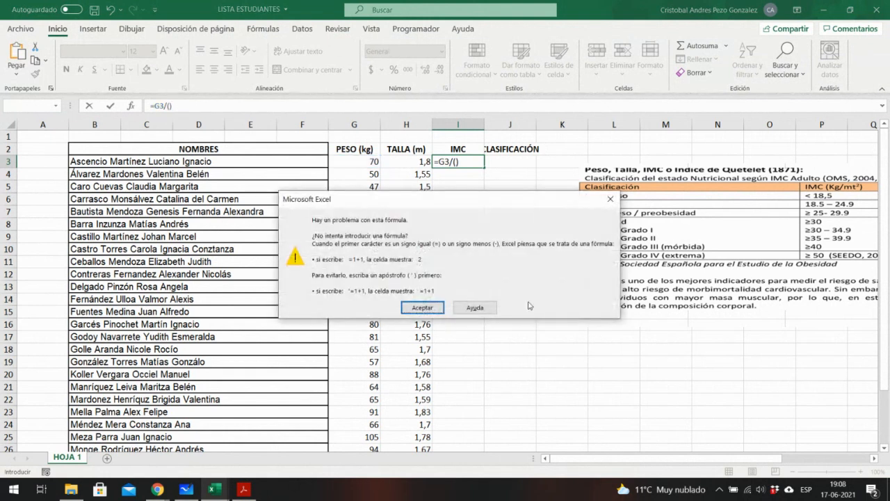
{"action": "left_click", "coordinate": [610, 202]}
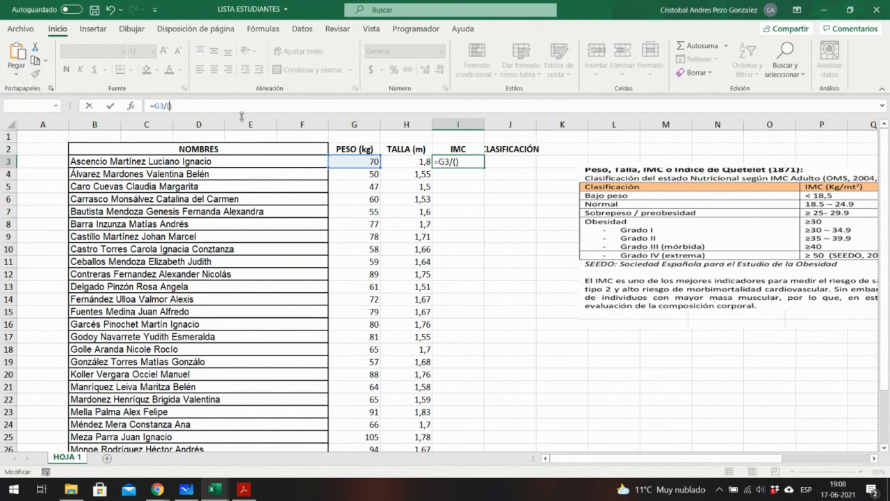
{"action": "type", "text": "H3"}
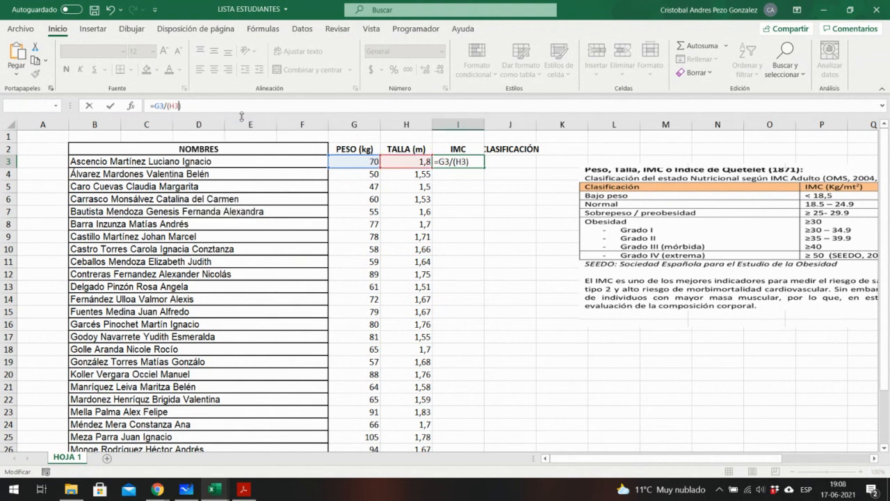
{"action": "type", "text": "*H3"}
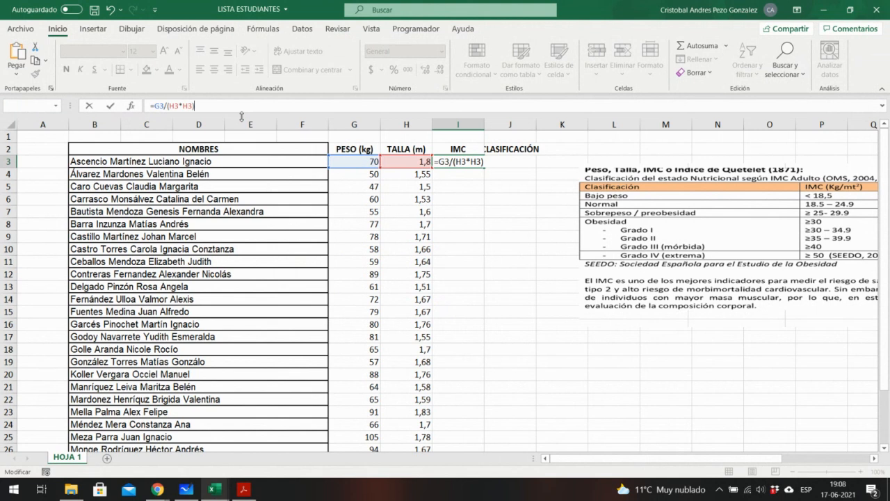
{"action": "key", "text": "Return"}
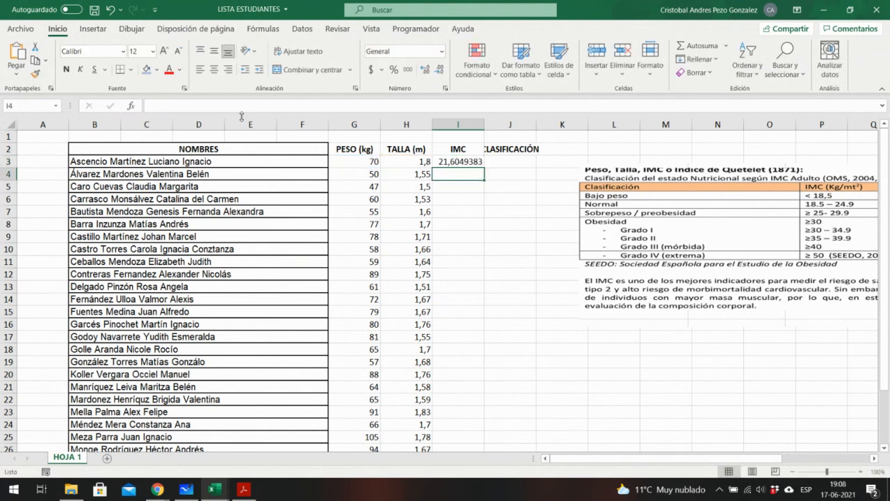
- Reduce the IMC result in I3 to one decimal place
{"action": "key", "text": "Up"}
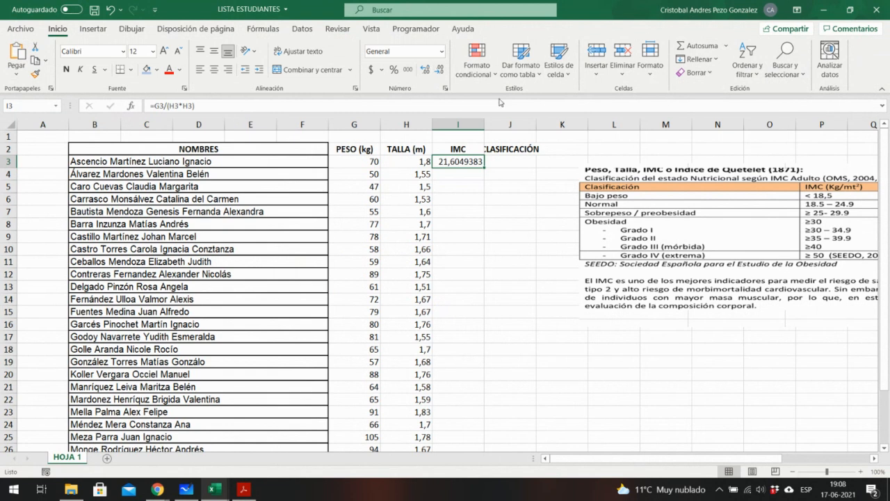
{"action": "left_click", "coordinate": [438, 70]}
{"action": "left_click", "coordinate": [438, 70]}
{"action": "left_click", "coordinate": [439, 71]}
{"action": "left_click", "coordinate": [439, 70]}
{"action": "left_click", "coordinate": [439, 71]}
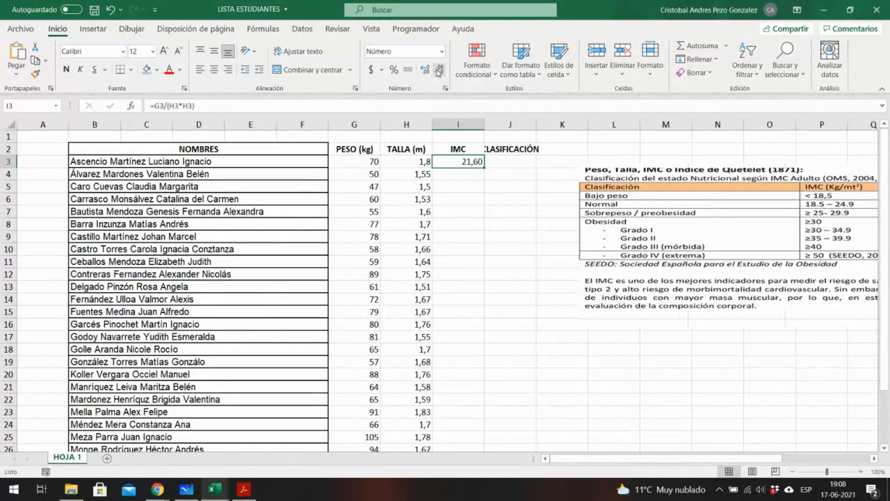
{"action": "left_click", "coordinate": [439, 71]}
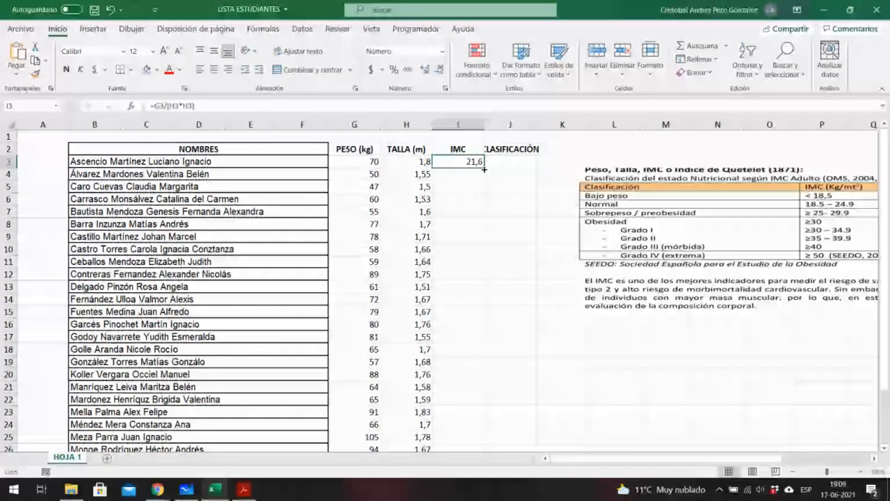
- Fill the IMC formula from I3 down to I30 for all listed students
{"action": "left_click_drag", "start_coordinate": [484, 169], "coordinate": [462, 429]}
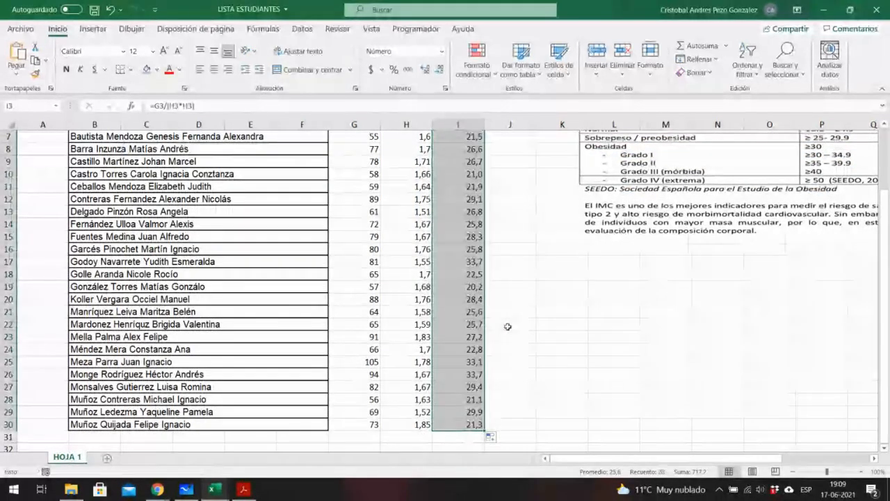
{"action": "scroll", "coordinate": [508, 326], "scroll_direction": "up", "scroll_amount": 2}
{"action": "left_click", "coordinate": [509, 237]}
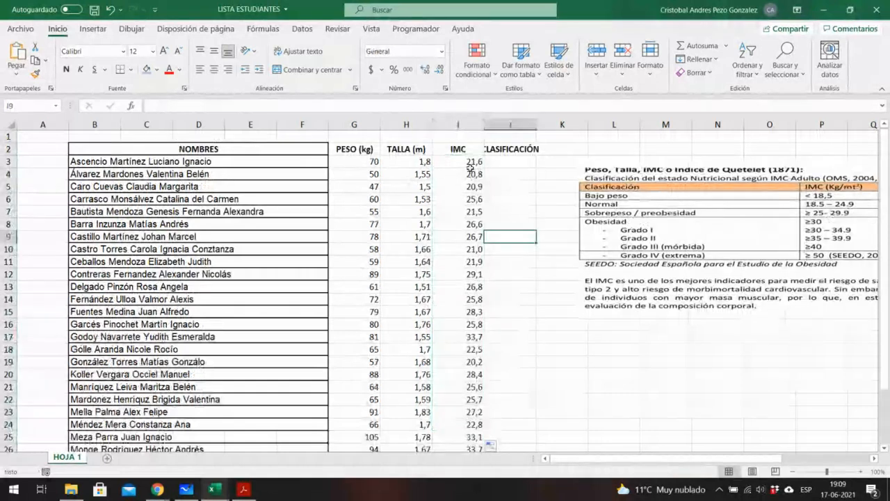
- Go through the IMC column cell by cell to check the copied formulas and values down to the last student
{"action": "scroll", "coordinate": [508, 267], "scroll_direction": "down", "scroll_amount": 6}
{"action": "scroll", "coordinate": [508, 267], "scroll_direction": "up", "scroll_amount": 6}
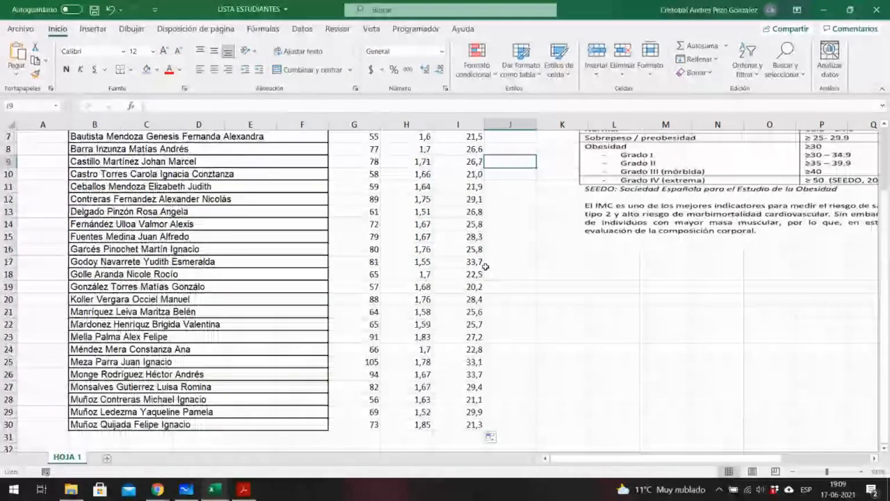
{"action": "left_click", "coordinate": [462, 177]}
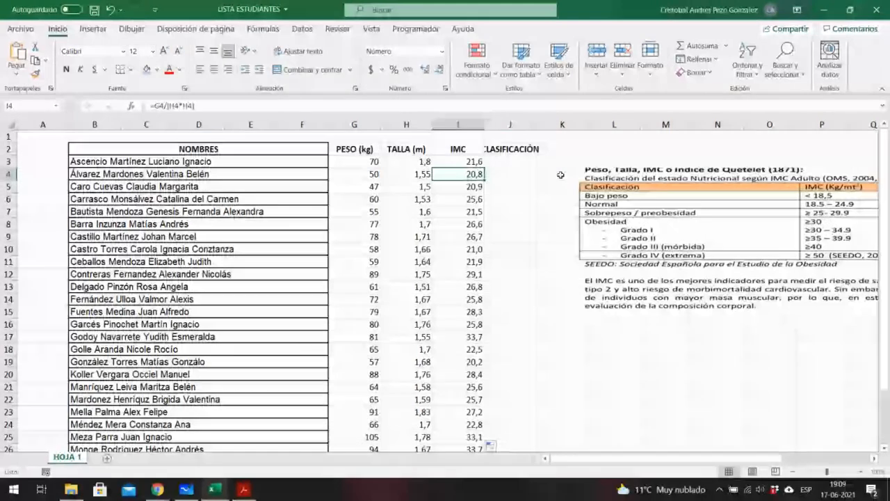
{"action": "key", "text": "Down"}
{"action": "key", "text": "Down"}
{"action": "key", "text": "Down"}
{"action": "key", "text": "Down"}
{"action": "key", "text": "Down"}
{"action": "key", "text": "Down"}
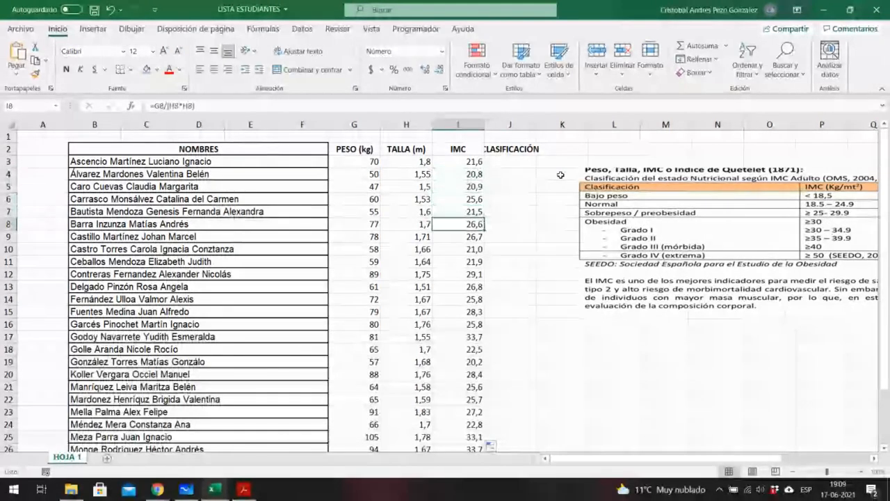
{"action": "key", "text": "Down"}
{"action": "key", "text": "Down"}
{"action": "key", "text": "Down"}
{"action": "key", "text": "Down"}
{"action": "key", "text": "Down"}
{"action": "key", "text": "Down"}
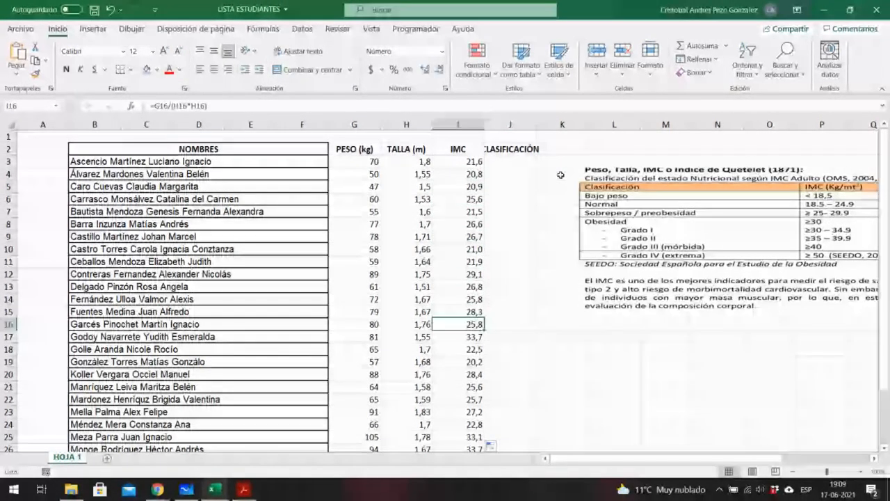
{"action": "key", "text": "Down"}
{"action": "key", "text": "Down"}
{"action": "key", "text": "Down"}
{"action": "key", "text": "Down"}
{"action": "key", "text": "Down"}
{"action": "key", "text": "Down"}
{"action": "key", "text": "Down"}
{"action": "key", "text": "Down"}
{"action": "key", "text": "Down"}
{"action": "key", "text": "Down"}
{"action": "key", "text": "Down"}
{"action": "key", "text": "Down"}
{"action": "key", "text": "Down"}
{"action": "key", "text": "Down"}
{"action": "key", "text": "Down"}
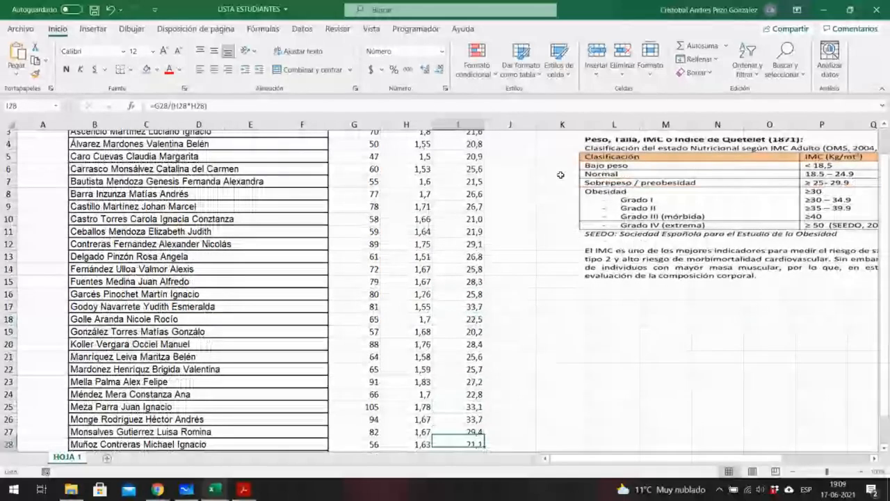
- Check the Todos chat in Chrome, return to the workbook with J3 selected under CLASIFICACIÓN, and look over the IMC list
{"action": "key", "text": "alt+Tab"}
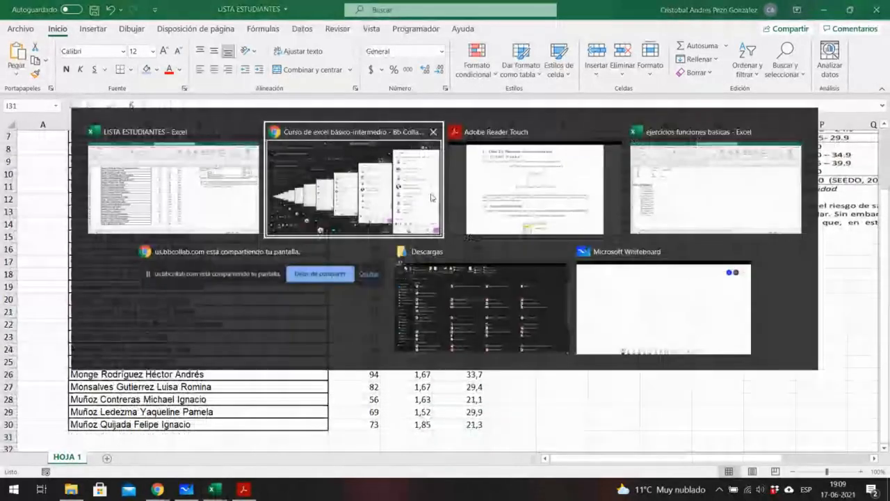
{"action": "key", "text": "alt+Tab"}
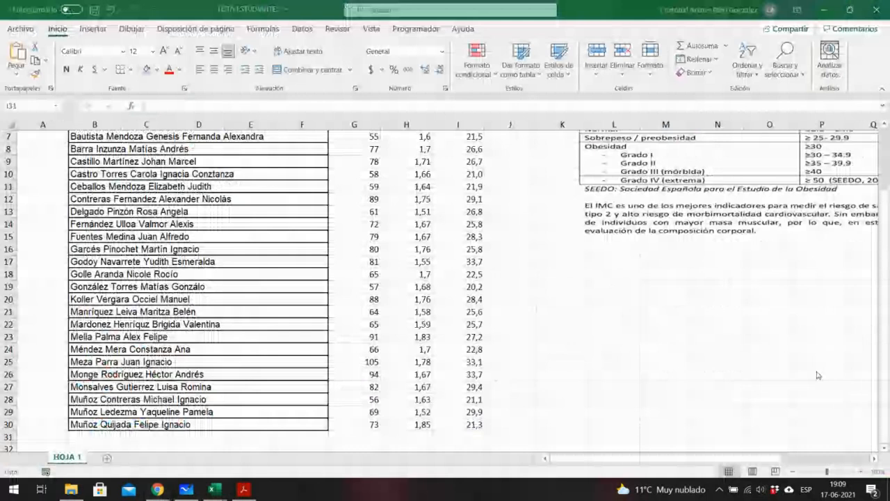
{"action": "scroll", "coordinate": [818, 375], "scroll_direction": "up", "scroll_amount": 2}
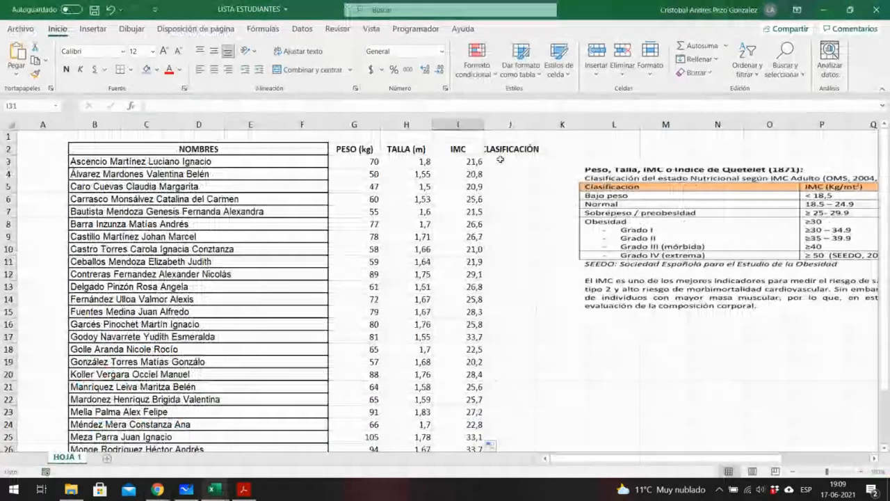
{"action": "left_click", "coordinate": [522, 159]}
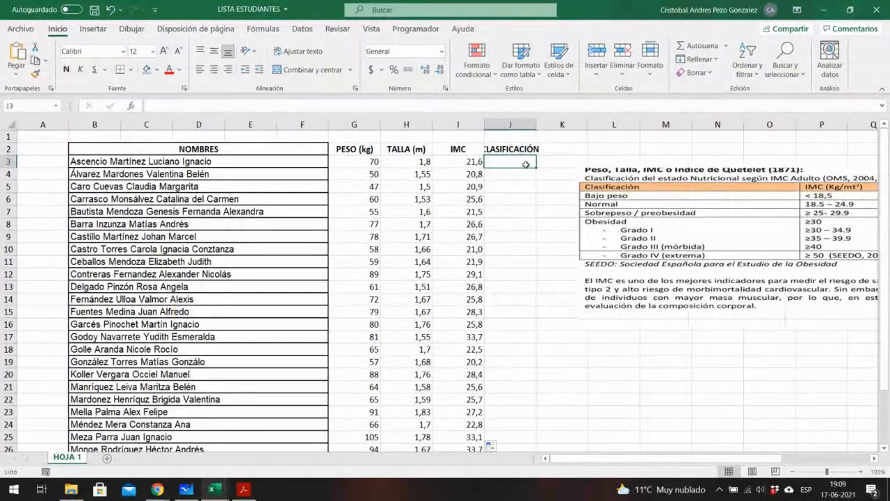
{"action": "key", "text": "alt+Tab"}
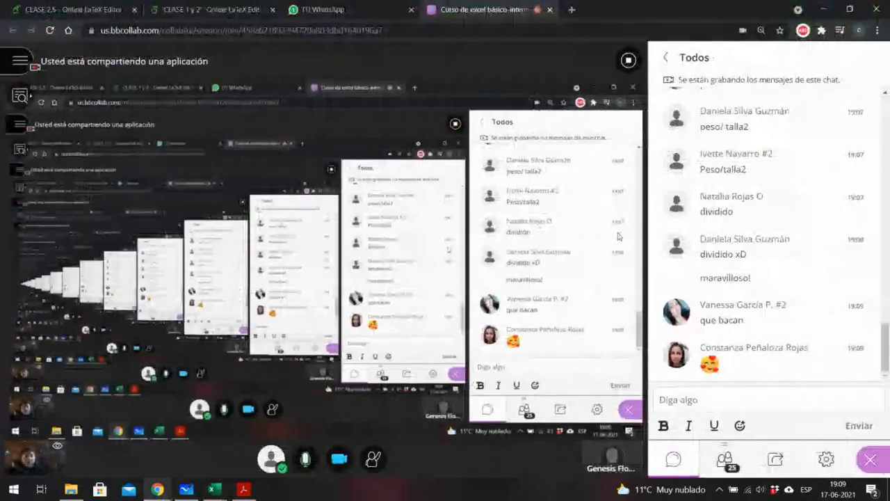
{"action": "key", "text": "alt+Tab"}
{"action": "scroll", "coordinate": [453, 222], "scroll_direction": "down", "scroll_amount": 2}
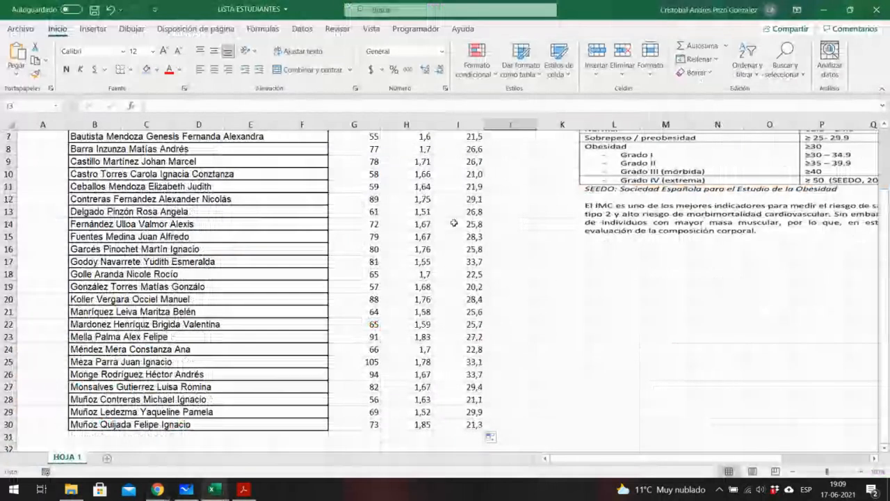
{"action": "scroll", "coordinate": [453, 222], "scroll_direction": "down", "scroll_amount": 1}
{"action": "scroll", "coordinate": [235, 384], "scroll_direction": "up", "scroll_amount": 3}
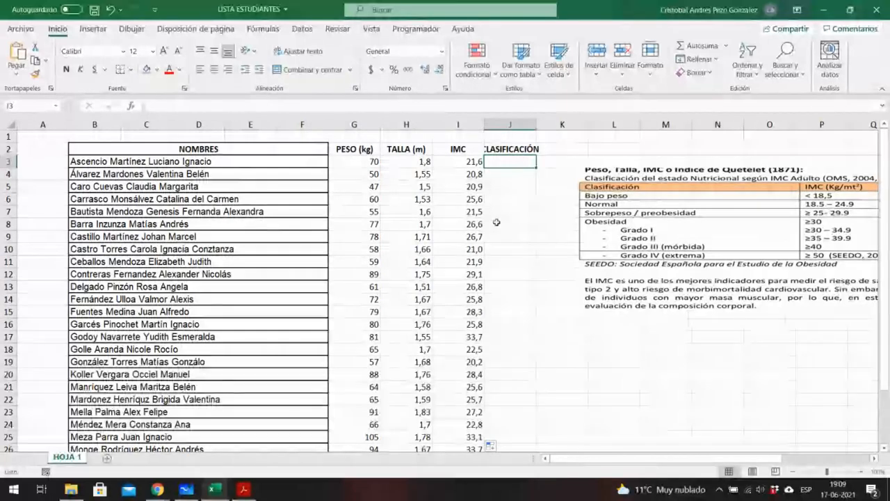
- Nudge the IMC classification picture slightly right and down, and review its ranges alongside the student list
{"action": "left_click_drag", "start_coordinate": [661, 462], "coordinate": [719, 462]}
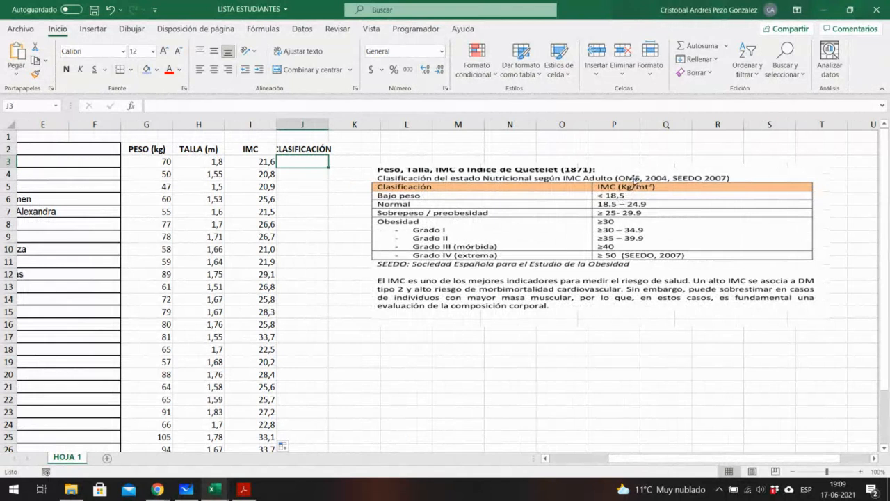
{"action": "mouse_move", "coordinate": [617, 187]}
{"action": "left_mouse_down"}
{"action": "mouse_move", "coordinate": [635, 190]}
{"action": "mouse_move", "coordinate": [621, 190]}
{"action": "left_mouse_up"}
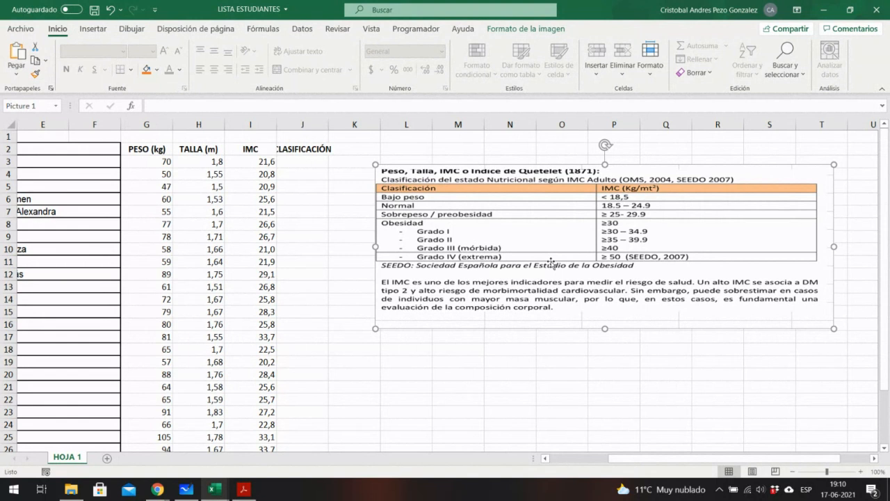
{"action": "scroll", "coordinate": [302, 187], "scroll_direction": "down", "scroll_amount": 5}
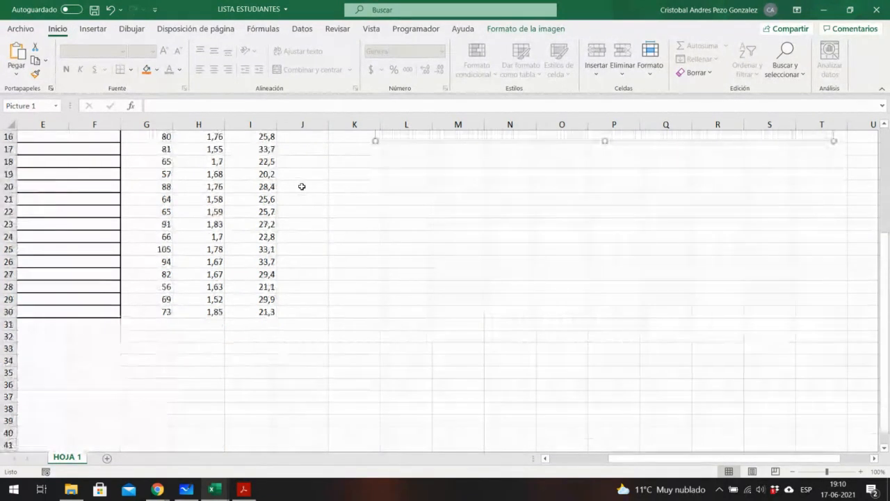
{"action": "scroll", "coordinate": [302, 187], "scroll_direction": "up", "scroll_amount": 5}
{"action": "scroll", "coordinate": [301, 186], "scroll_direction": "left", "scroll_amount": 3}
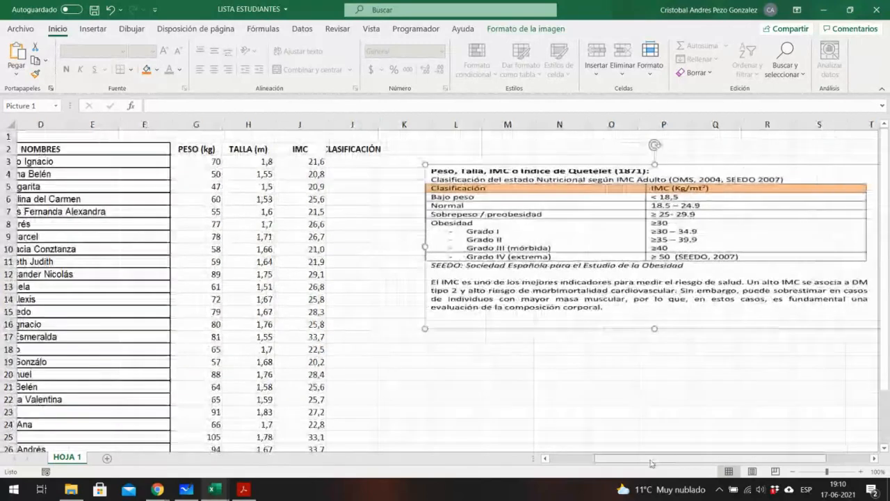
{"action": "left_click_drag", "start_coordinate": [619, 463], "coordinate": [205, 490]}
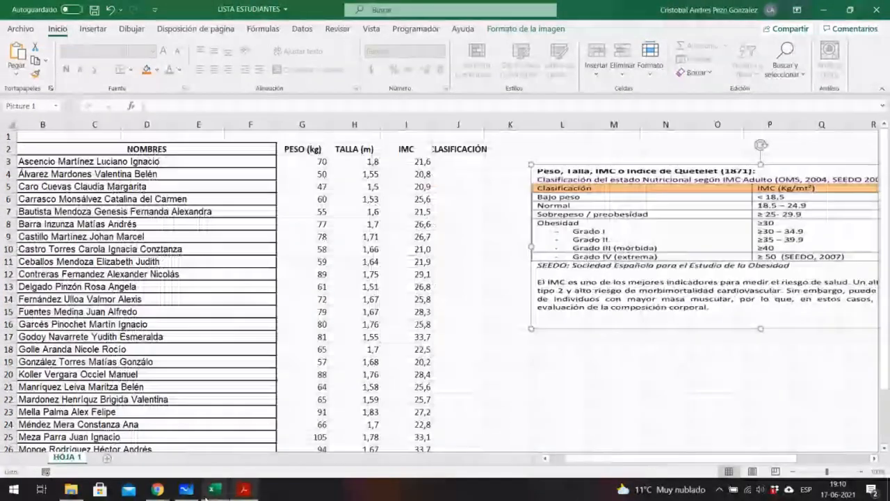
- Switch to the Collaborate class session in Chrome and read the students' latest replies in the Todos chat
{"action": "mouse_move", "coordinate": [158, 489]}
{"action": "mouse_move", "coordinate": [146, 439]}
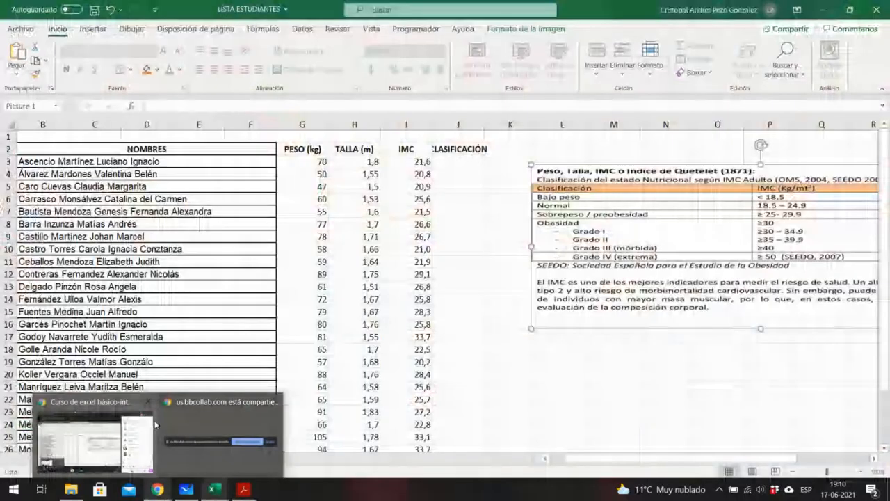
{"action": "left_click", "coordinate": [151, 427]}
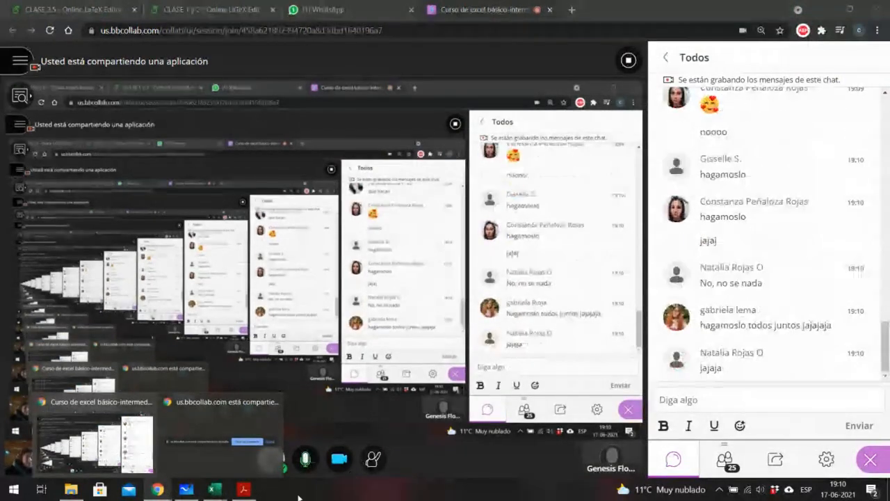
- Look over the Clase 2.5 notes in Adobe Reader and check the class session's Todos chat in Chrome
{"action": "left_click", "coordinate": [244, 489]}
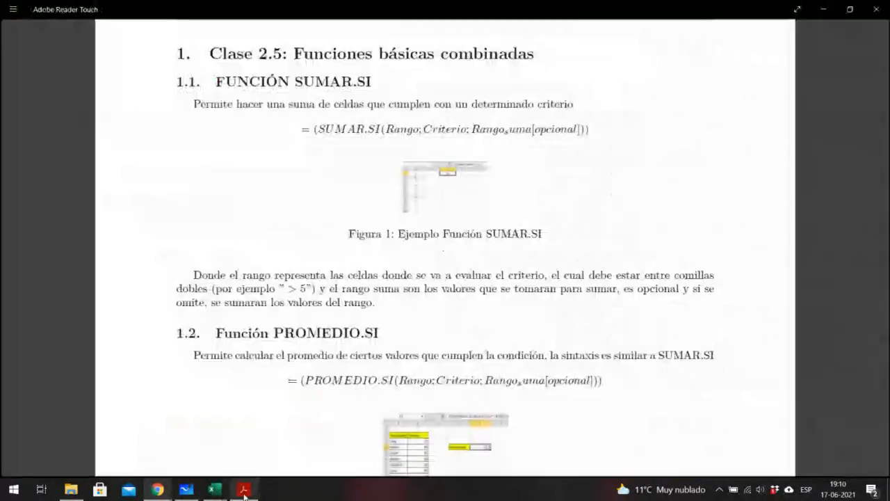
{"action": "left_click", "coordinate": [161, 492]}
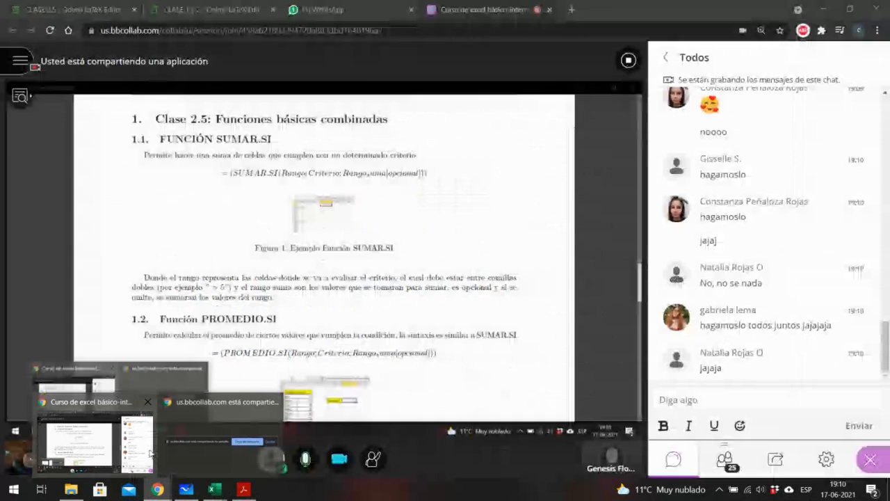
{"action": "left_click", "coordinate": [150, 453]}
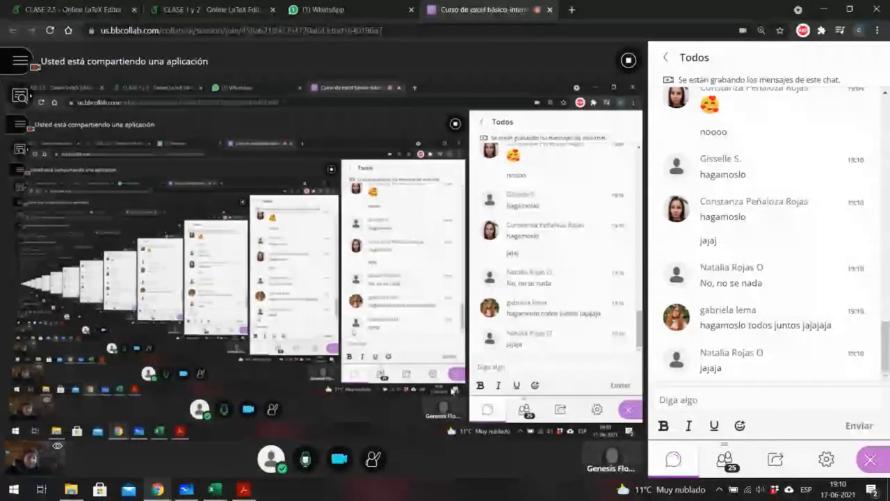
{"action": "left_click", "coordinate": [243, 489]}
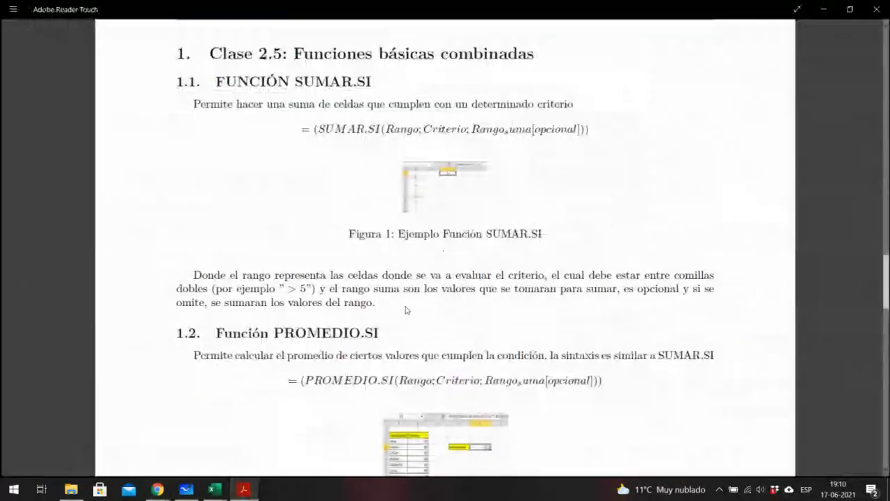
{"action": "left_click", "coordinate": [156, 489]}
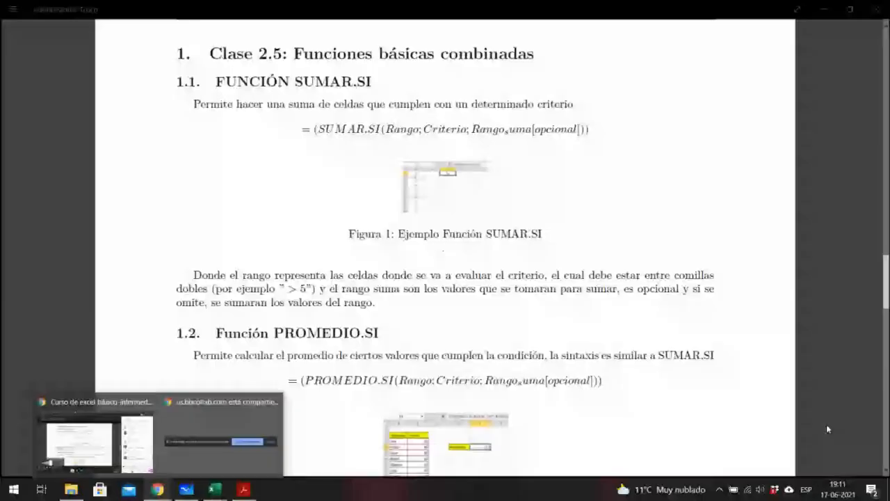
{"action": "left_click", "coordinate": [95, 438]}
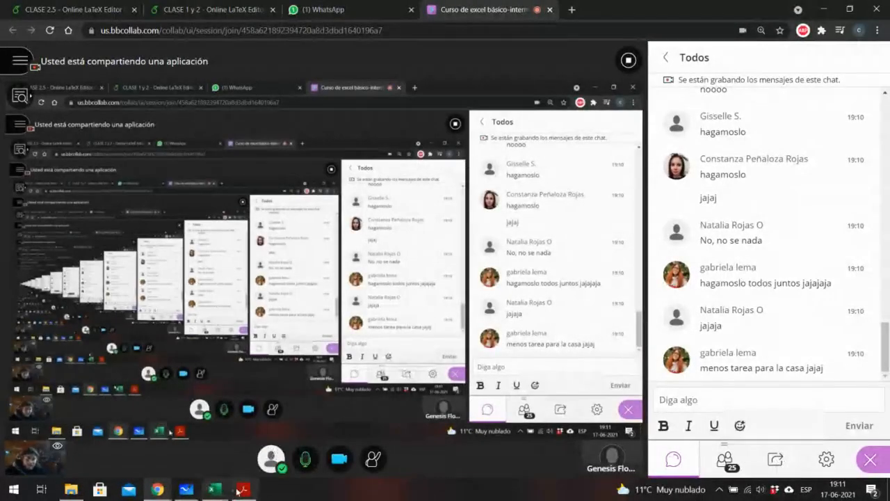
- Return to the LISTA ESTUDIANTES workbook and select J3, the first cell under CLASIFICACIÓN
{"action": "mouse_move", "coordinate": [216, 489]}
{"action": "left_click", "coordinate": [247, 432]}
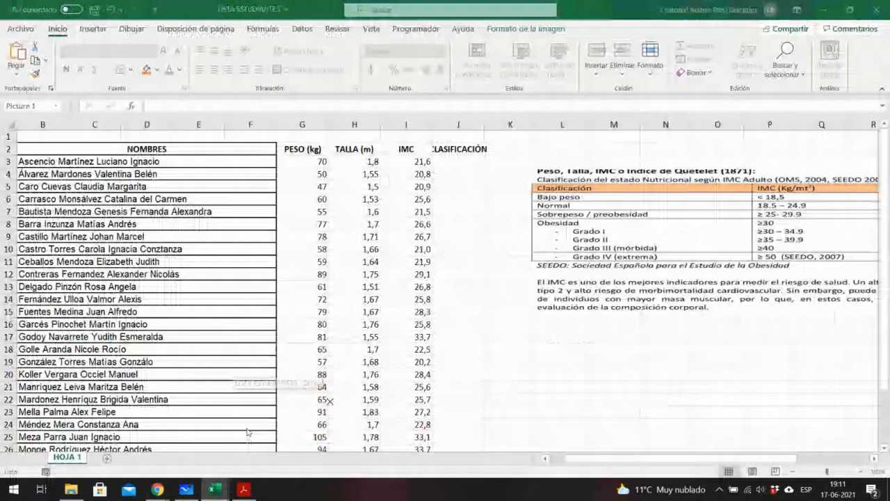
{"action": "left_click", "coordinate": [462, 163]}
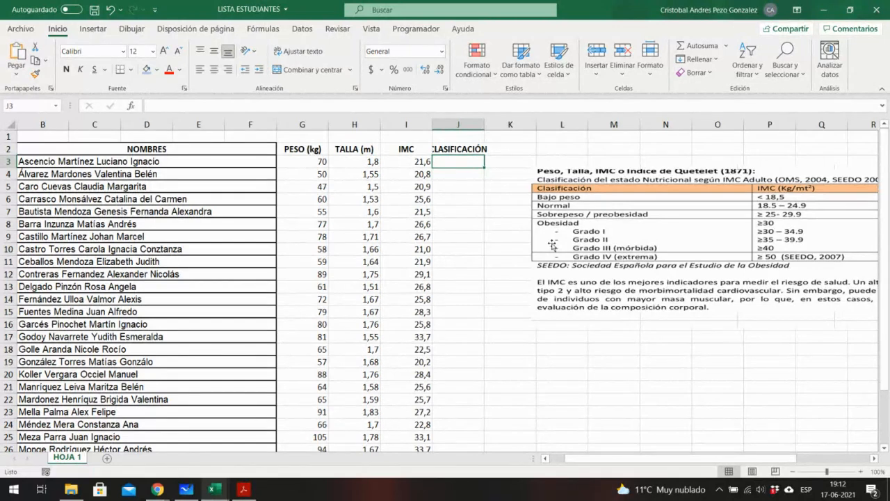
- Open the ejercicios funciones basicas workbook in a reduced window over LISTA ESTUDIANTES, placed below the IMC classification picture
{"action": "mouse_move", "coordinate": [212, 489]}
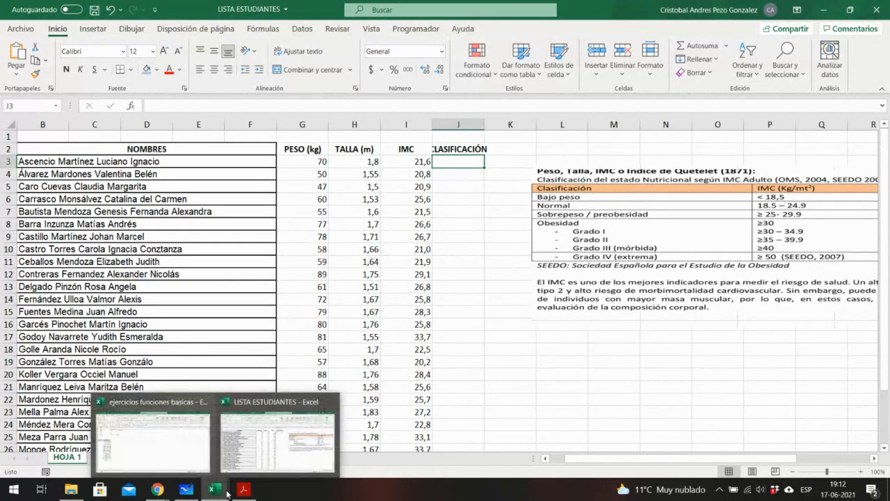
{"action": "left_click", "coordinate": [180, 455]}
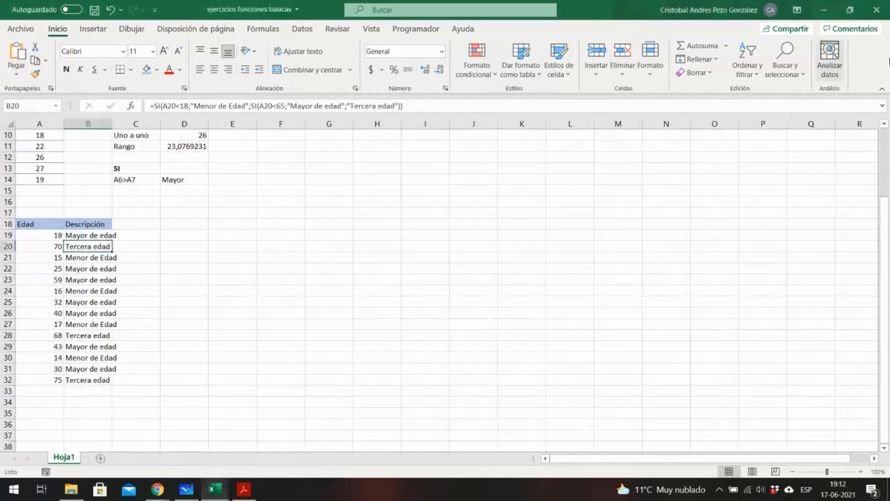
{"action": "left_click", "coordinate": [850, 9]}
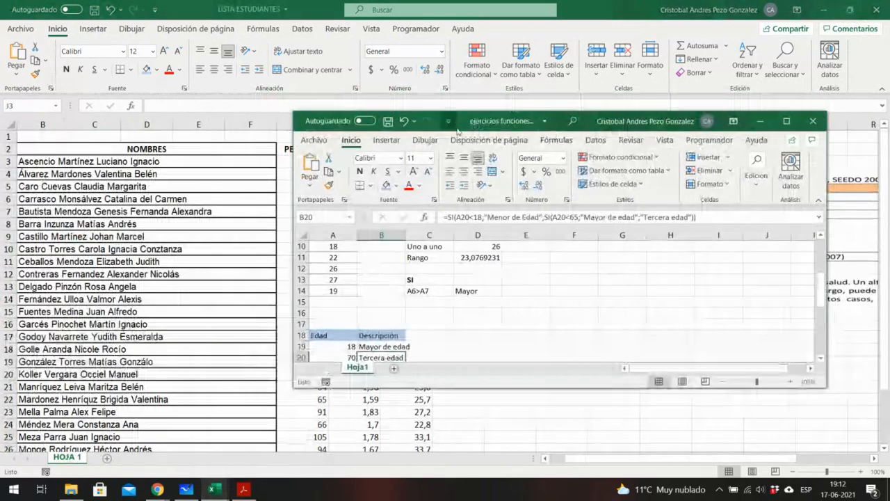
{"action": "left_click_drag", "start_coordinate": [556, 128], "coordinate": [641, 341]}
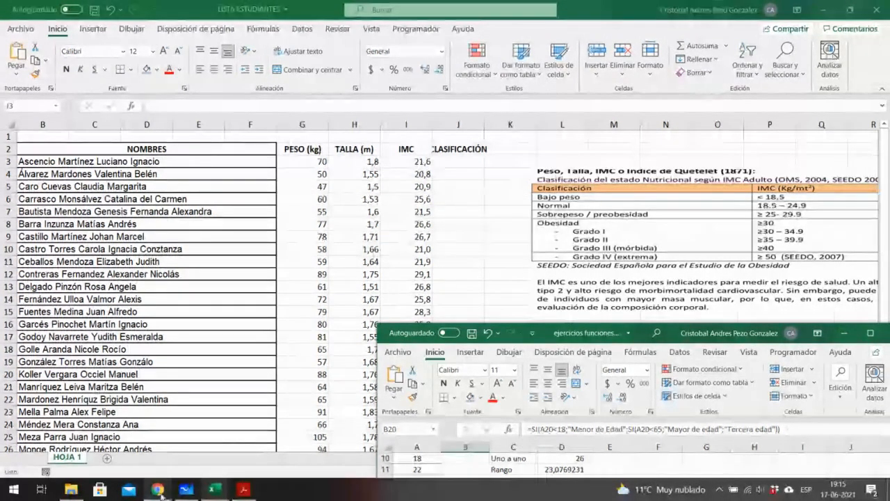
- Read the latest messages in the Todos chat of the class session in Chrome, and return to LISTA ESTUDIANTES
{"action": "mouse_move", "coordinate": [159, 488]}
{"action": "left_click", "coordinate": [93, 431]}
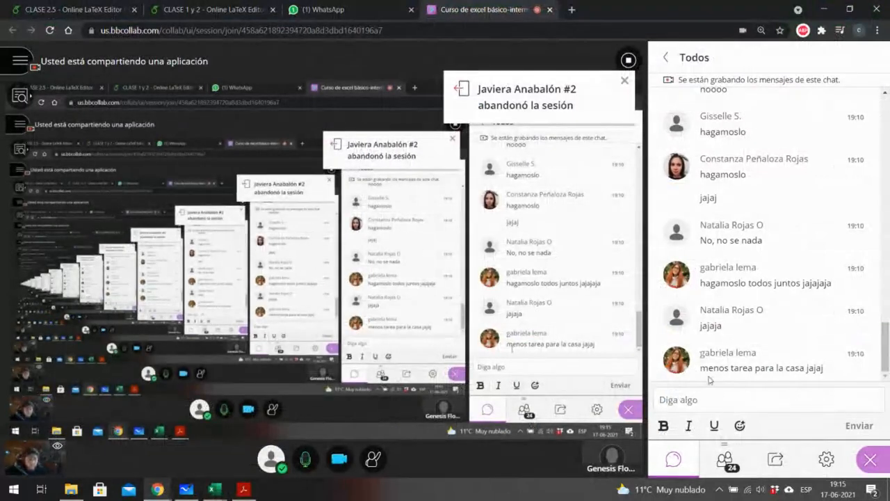
{"action": "left_click", "coordinate": [775, 459]}
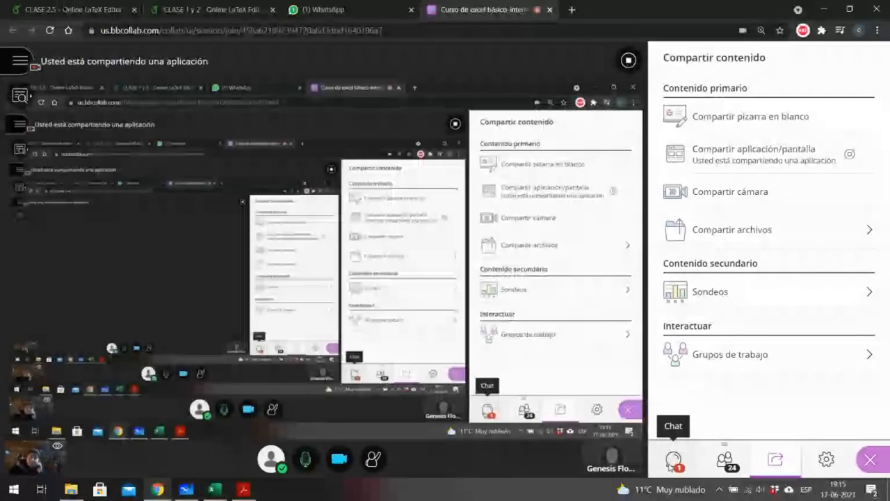
{"action": "left_click", "coordinate": [671, 460]}
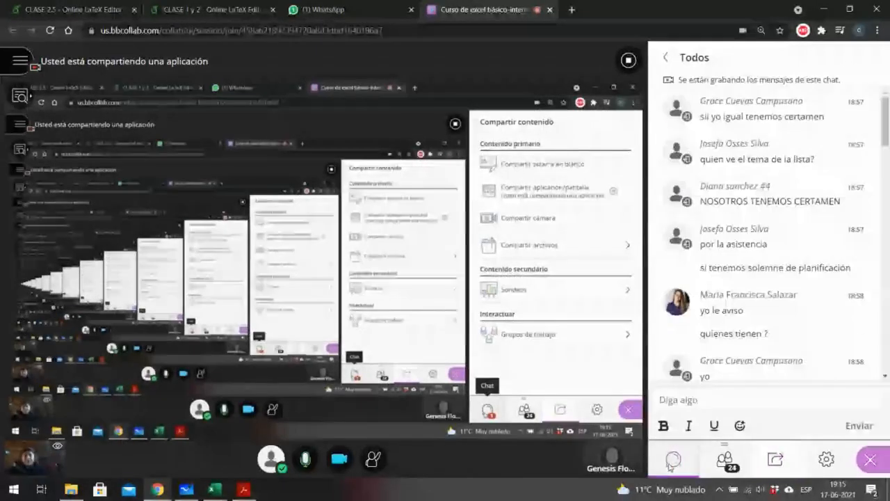
{"action": "mouse_move", "coordinate": [238, 492]}
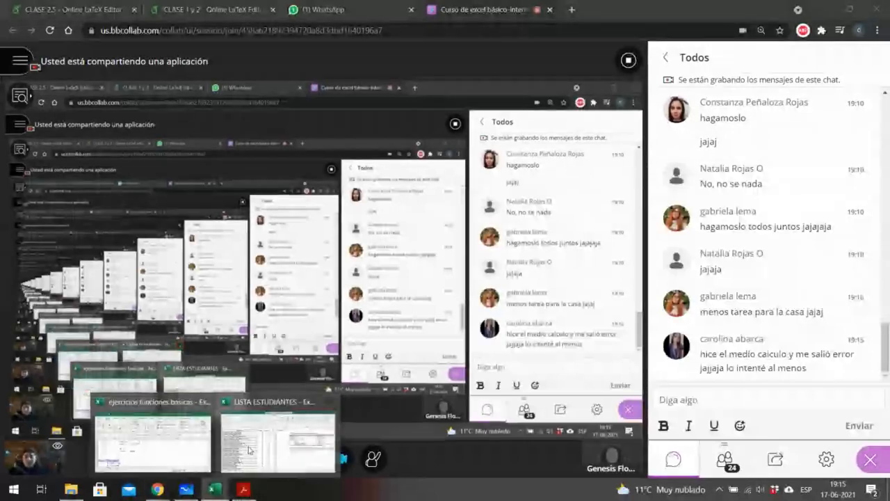
{"action": "mouse_move", "coordinate": [248, 450]}
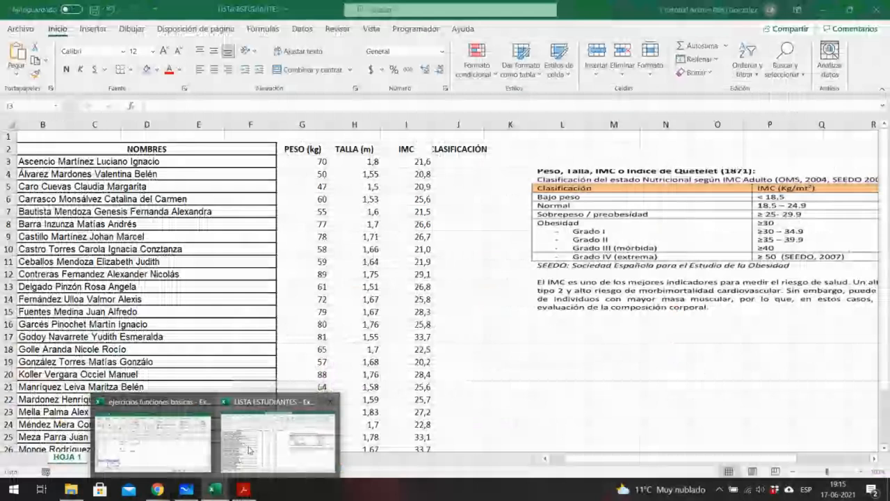
{"action": "left_click", "coordinate": [248, 450]}
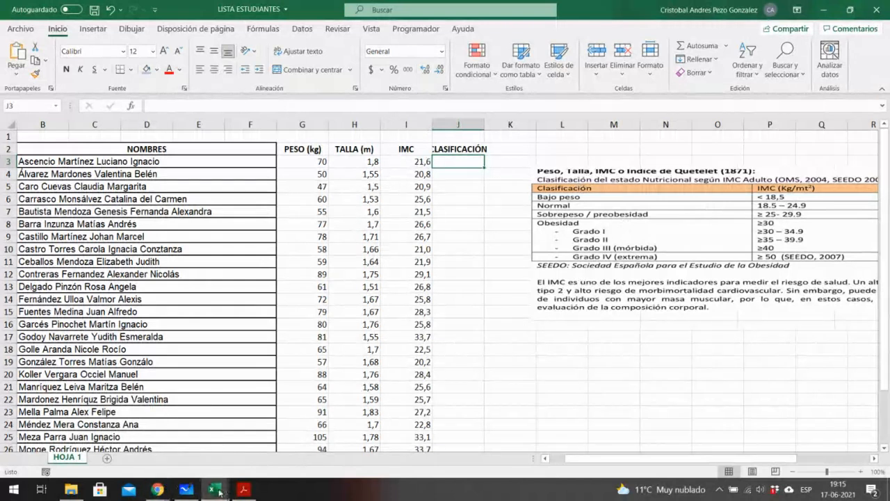
- Bring the ejercicios funciones basicas window forward and place it over the middle of the student list
{"action": "mouse_move", "coordinate": [160, 440]}
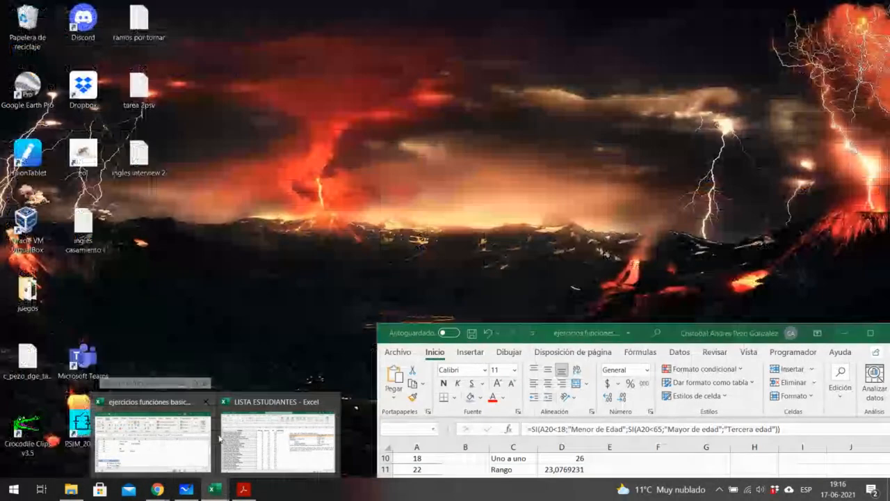
{"action": "left_click", "coordinate": [143, 439]}
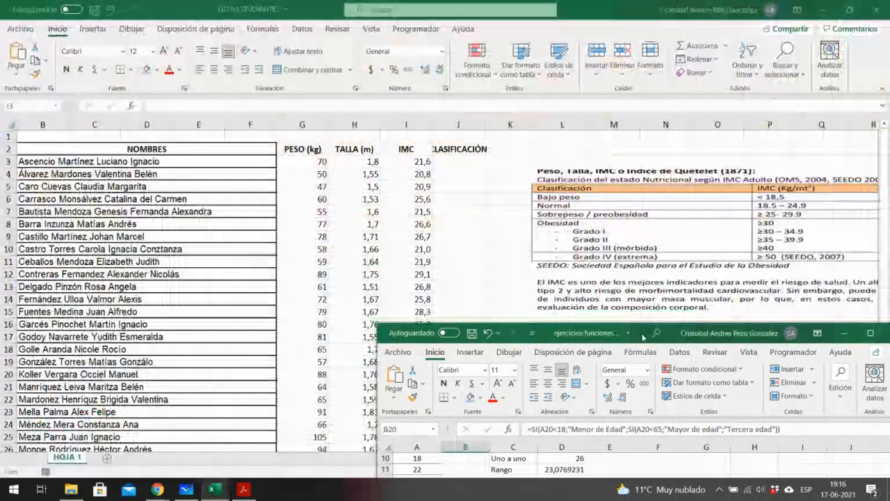
{"action": "left_click_drag", "start_coordinate": [639, 334], "coordinate": [433, 106]}
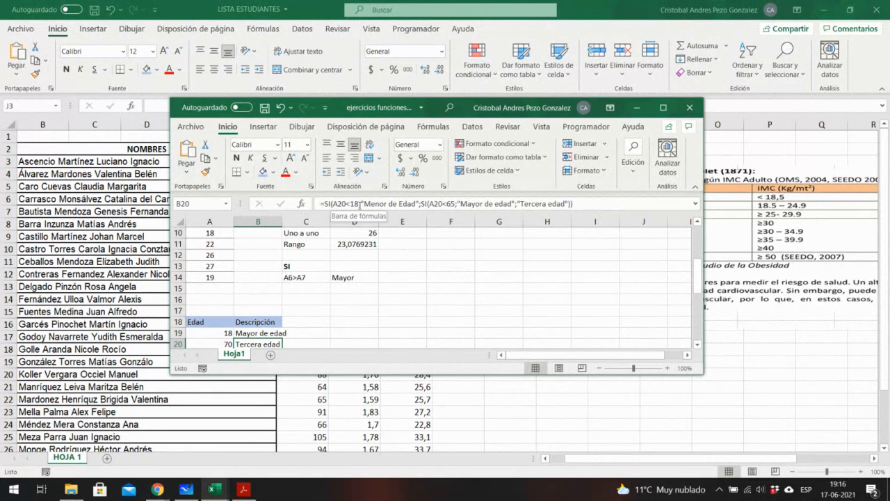
- Examine the nested SI formula in B20 argument by argument, covering both age tests and their three descriptions, and leave the formula as is
{"action": "left_click_drag", "start_coordinate": [361, 203], "coordinate": [415, 203]}
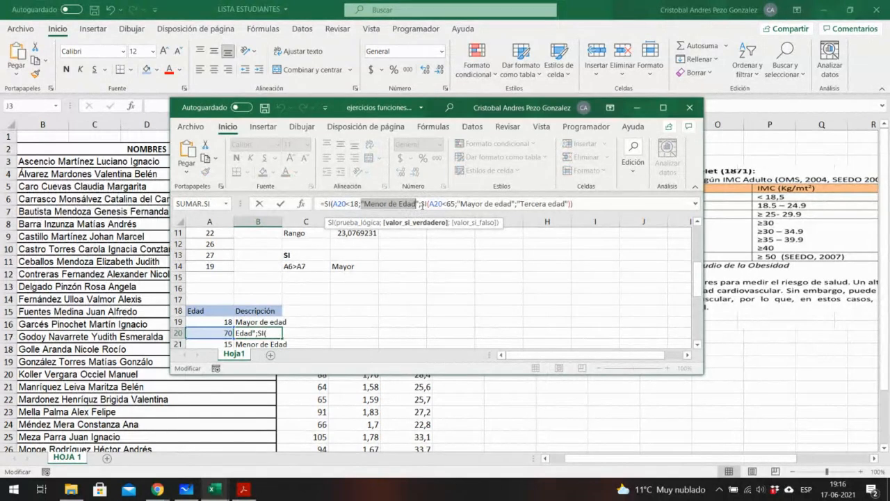
{"action": "left_click_drag", "start_coordinate": [420, 204], "coordinate": [515, 203]}
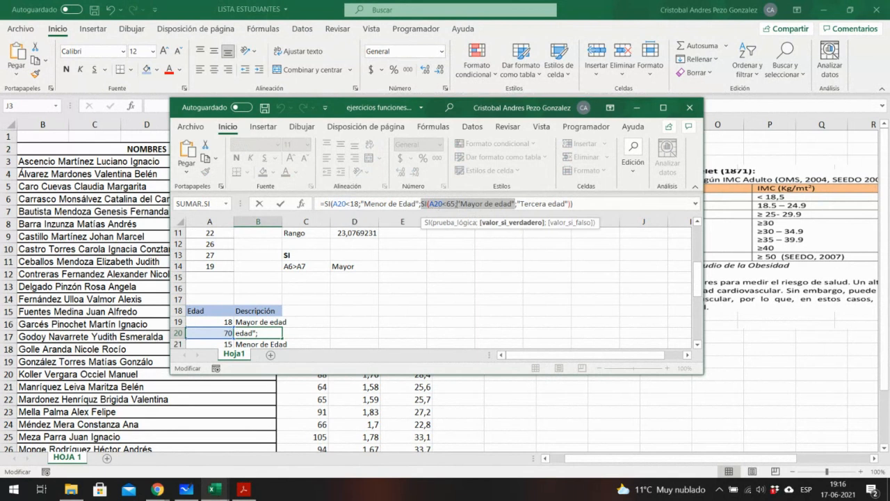
{"action": "left_click", "coordinate": [457, 203]}
{"action": "left_click_drag", "start_coordinate": [457, 203], "coordinate": [429, 203]}
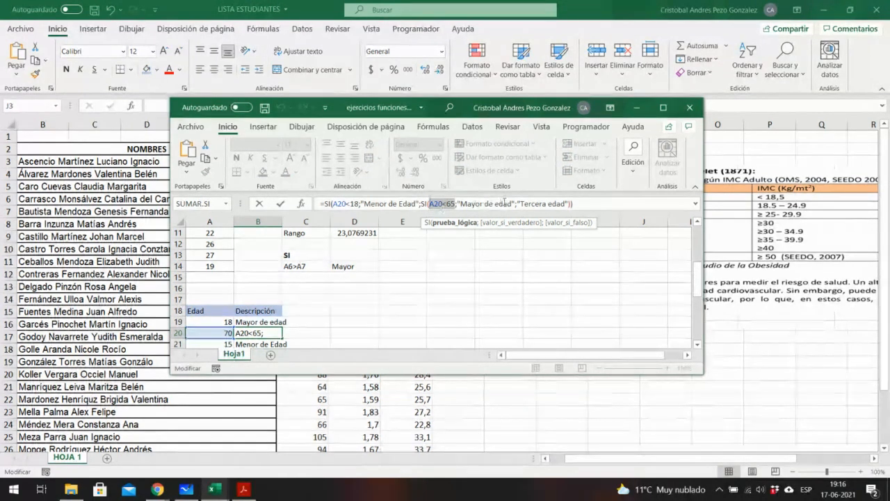
{"action": "left_click_drag", "start_coordinate": [512, 203], "coordinate": [460, 208]}
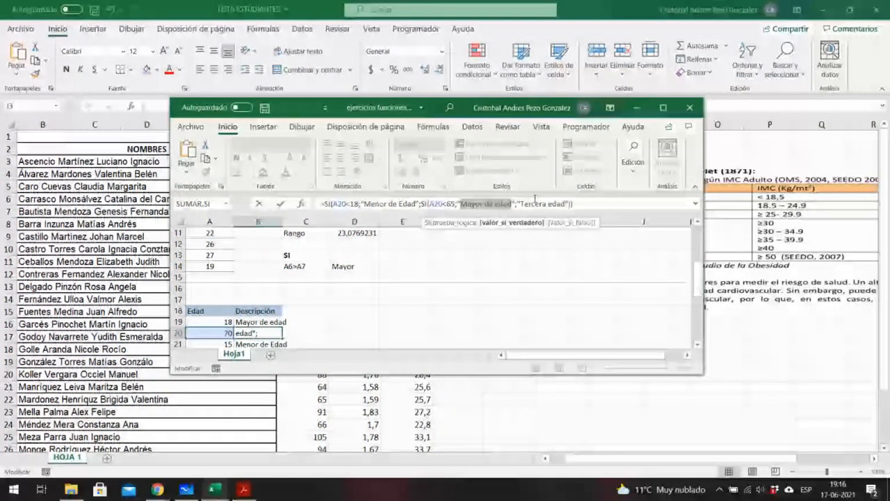
{"action": "left_click_drag", "start_coordinate": [517, 203], "coordinate": [550, 202]}
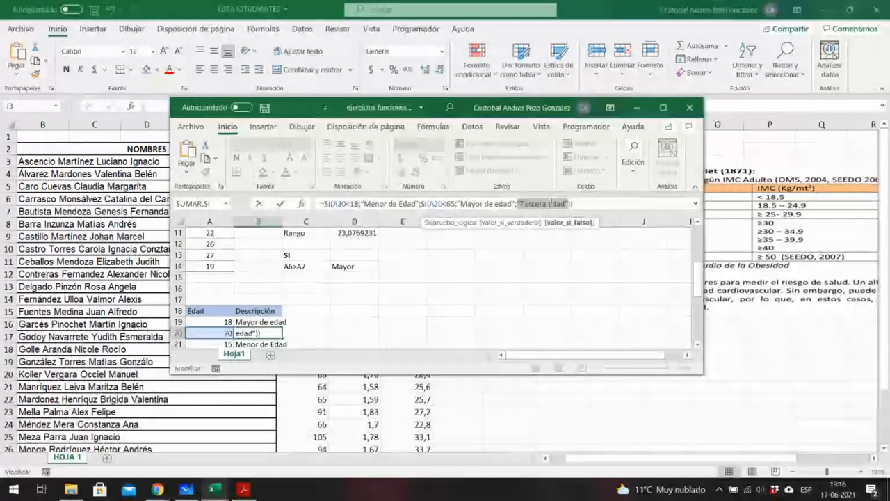
{"action": "left_click_drag", "start_coordinate": [429, 203], "coordinate": [456, 203]}
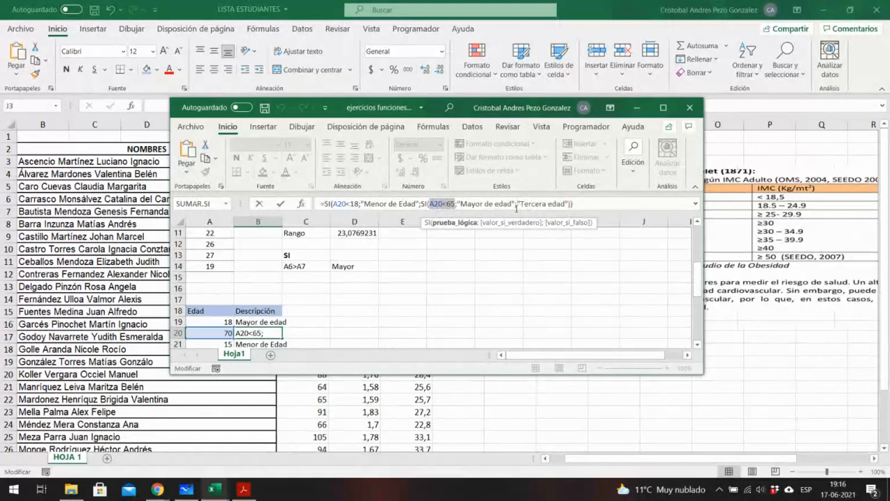
{"action": "left_click_drag", "start_coordinate": [517, 203], "coordinate": [567, 203]}
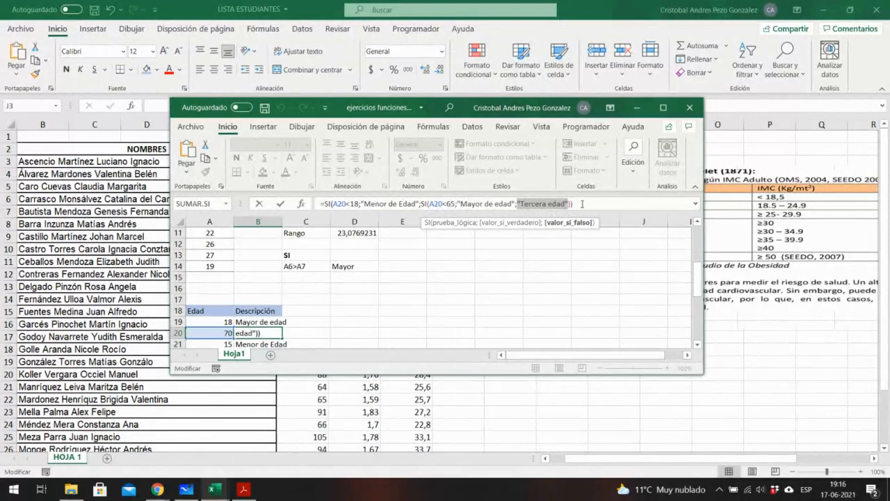
{"action": "left_click", "coordinate": [582, 204]}
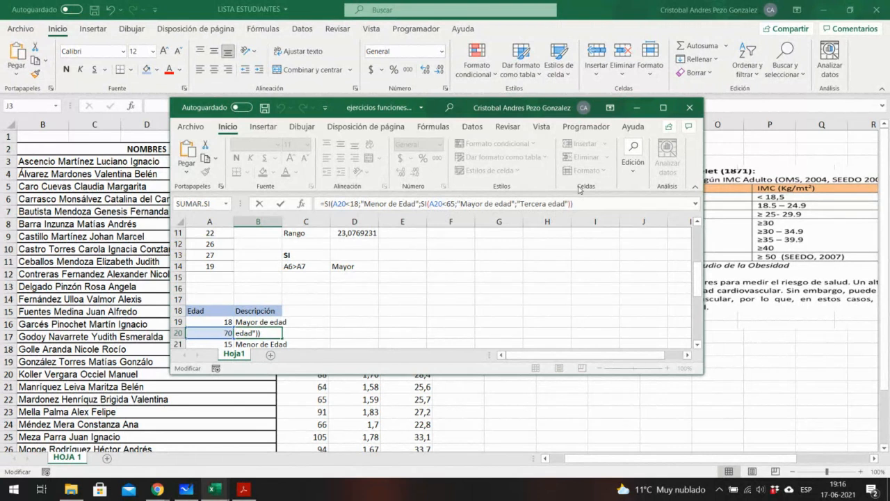
{"action": "left_click", "coordinate": [644, 109]}
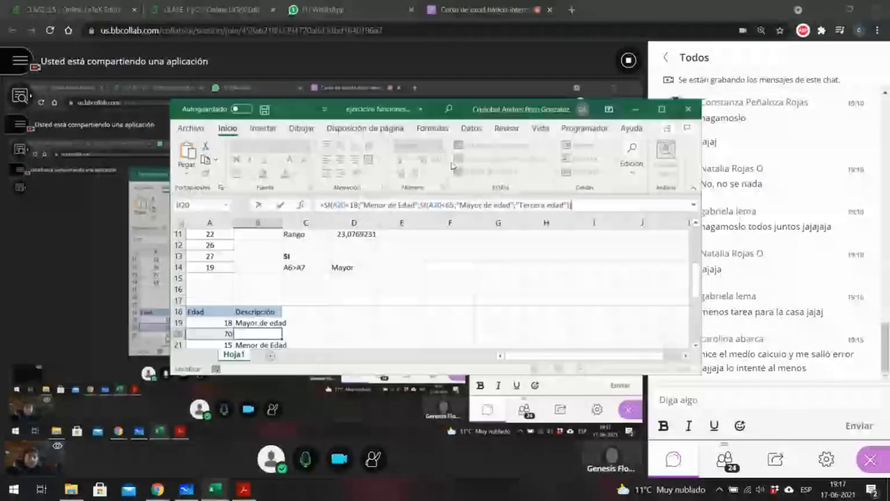
{"action": "key", "text": "ctrl+Return"}
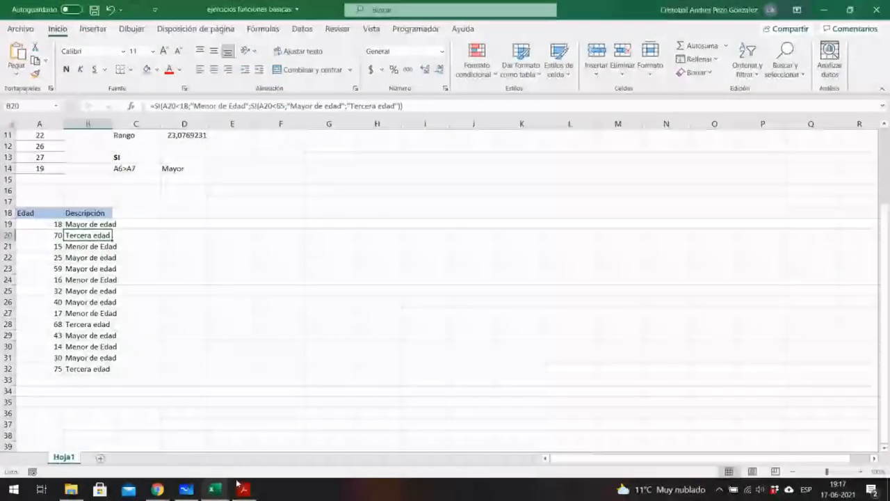
- Switch back to LISTA ESTUDIANTES and start an SI formula in J3 with the logical test I3<18,5
{"action": "mouse_move", "coordinate": [215, 488]}
{"action": "left_click", "coordinate": [449, 440]}
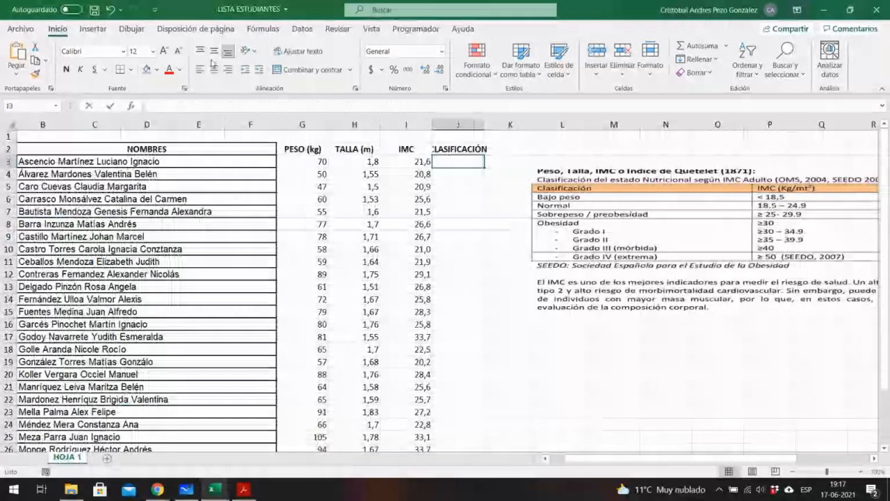
{"action": "left_click", "coordinate": [205, 105]}
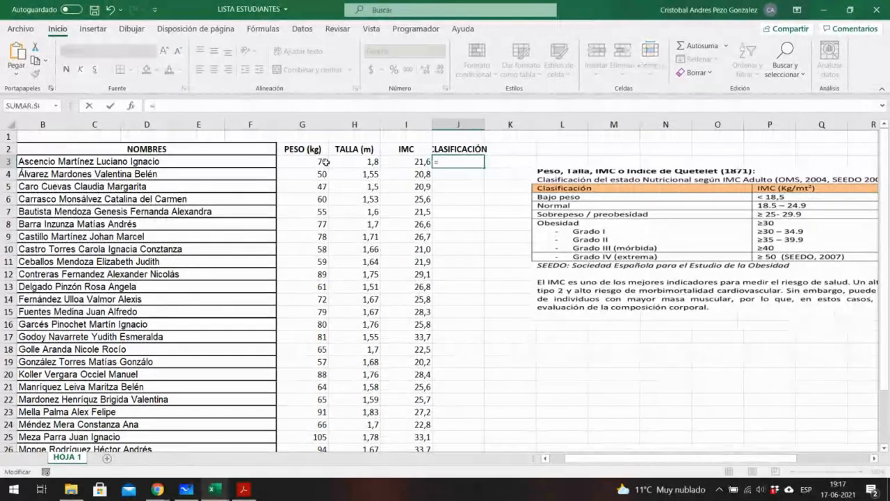
{"action": "type", "text": "=SI("}
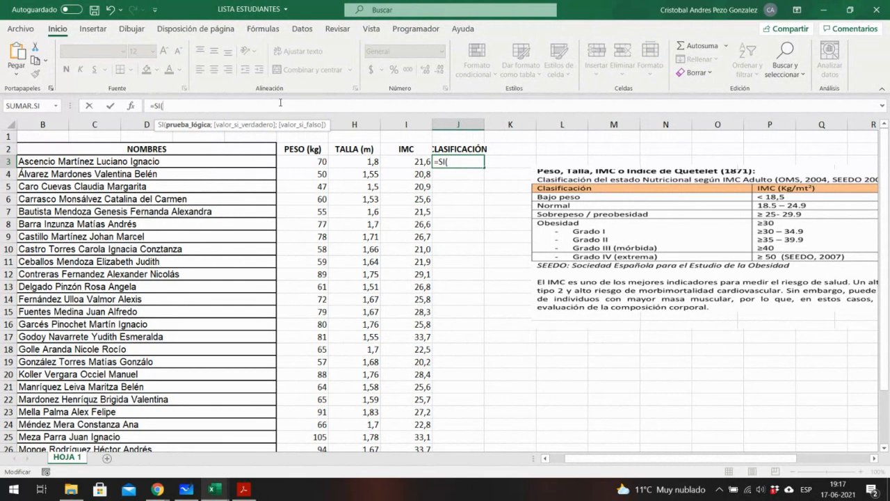
{"action": "type", "text": "I"}
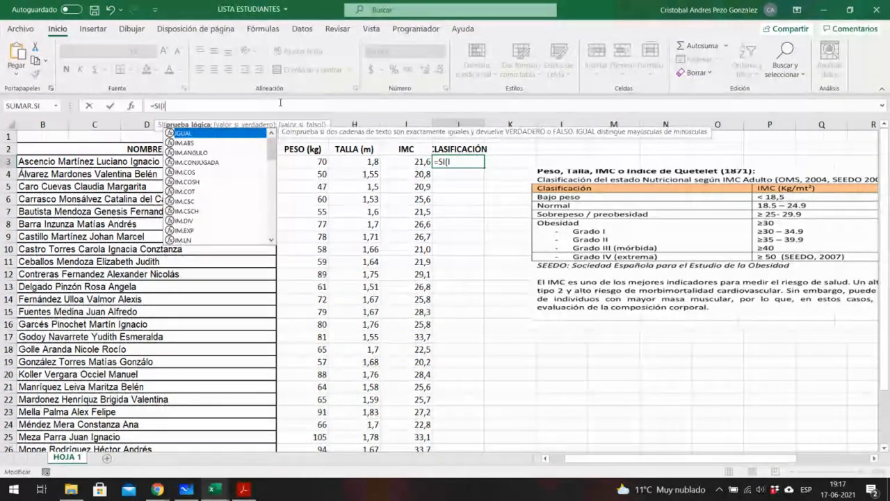
{"action": "type", "text": "3"}
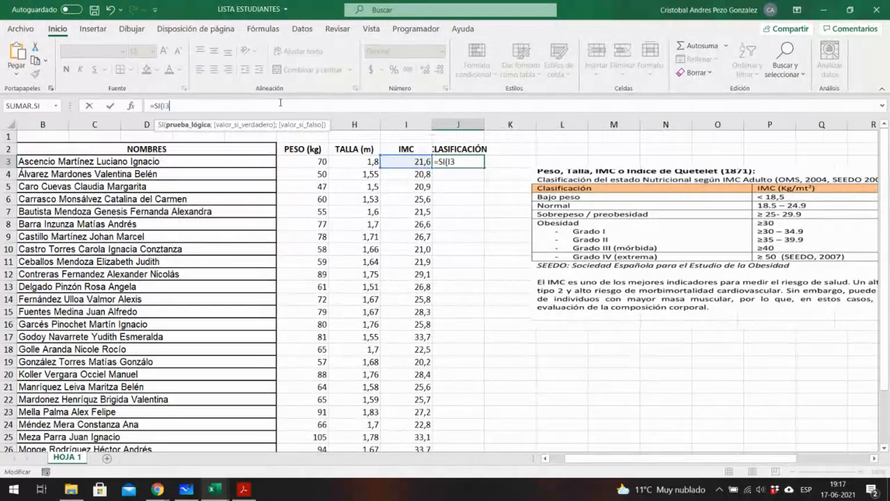
{"action": "type", "text": "<18."}
{"action": "key", "text": "BackSpace"}
{"action": "type", "text": ",5"}
{"action": "type", "text": ";"}
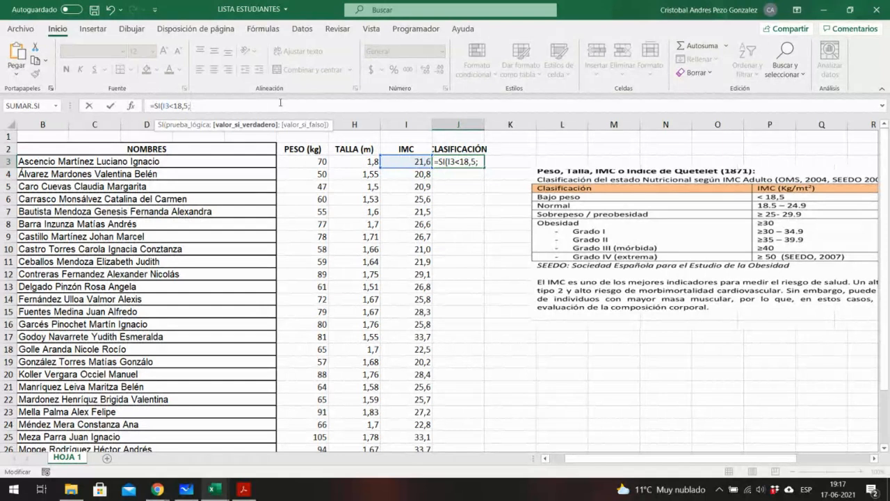
- Add "Bajo peso" as the value if true of the first SI and open its value-if-false argument
{"action": "type", "text": "\"Bajo Pezo"}
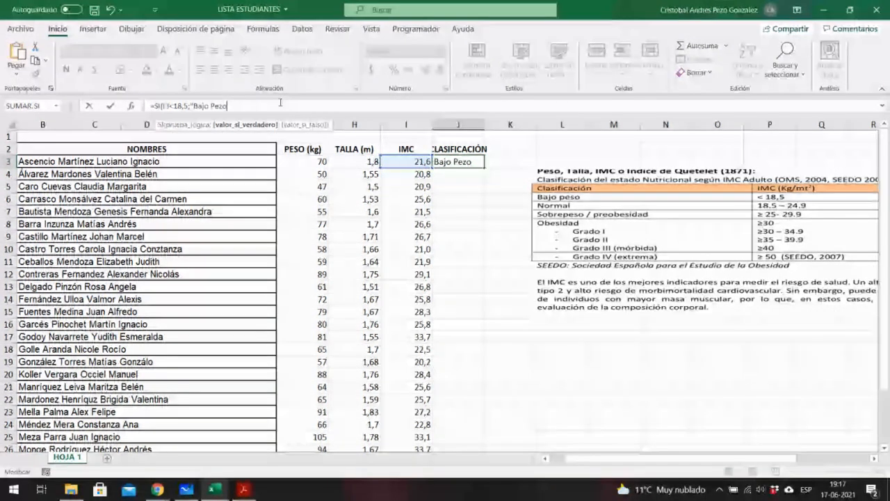
{"action": "key", "text": "BackSpace"}
{"action": "key", "text": "BackSpace"}
{"action": "type", "text": "so"}
{"action": "key", "text": "BackSpace"}
{"action": "type", "text": "p"}
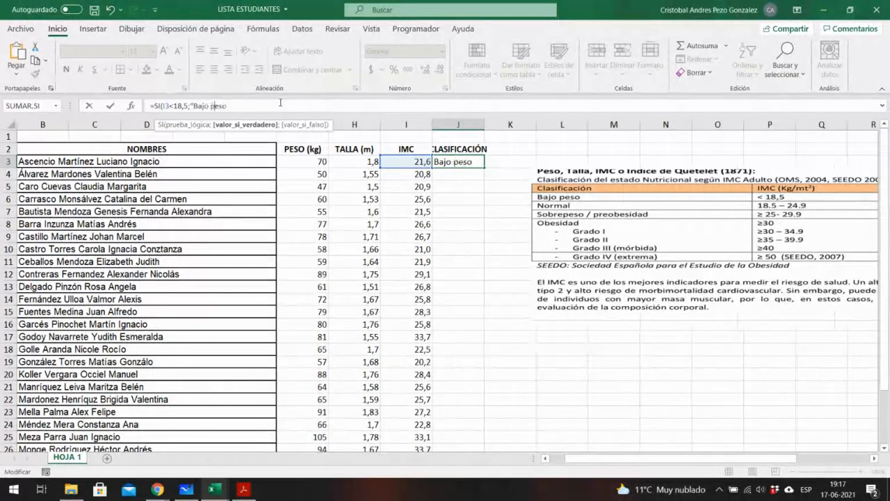
{"action": "key", "text": "Right"}
{"action": "key", "text": "Right"}
{"action": "key", "text": "Right"}
{"action": "type", "text": "\";"}
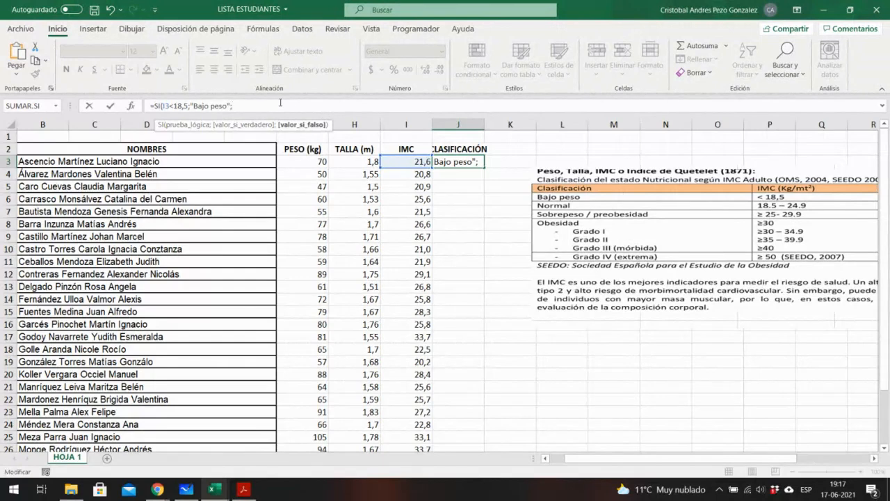
- Nest a second SI as the false value, testing I3<25 and returning "Normal"
{"action": "type", "text": "SI"}
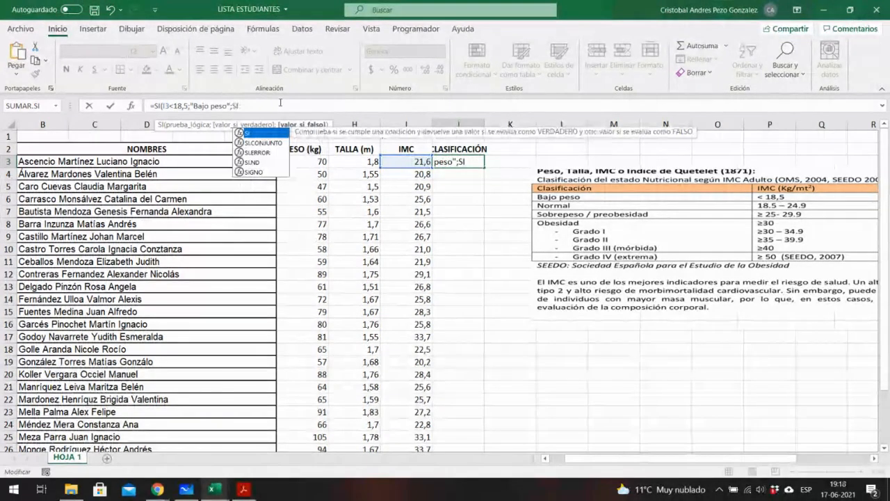
{"action": "type", "text": "("}
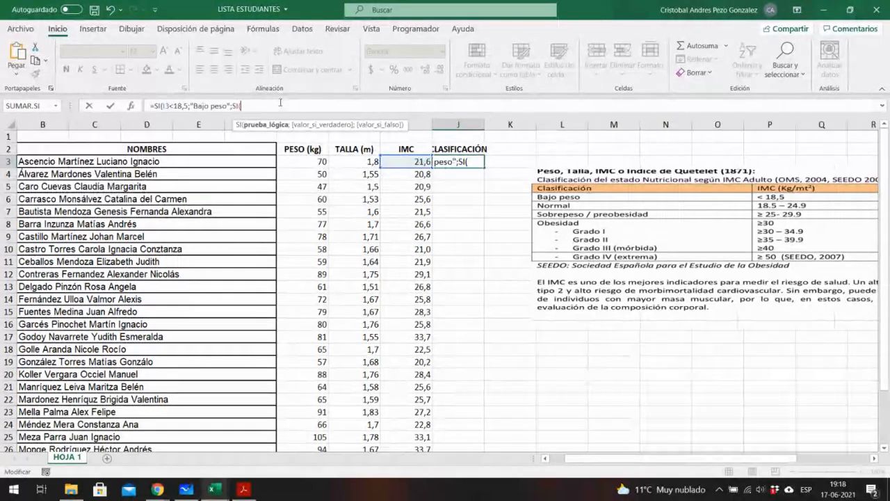
{"action": "type", "text": "I3"}
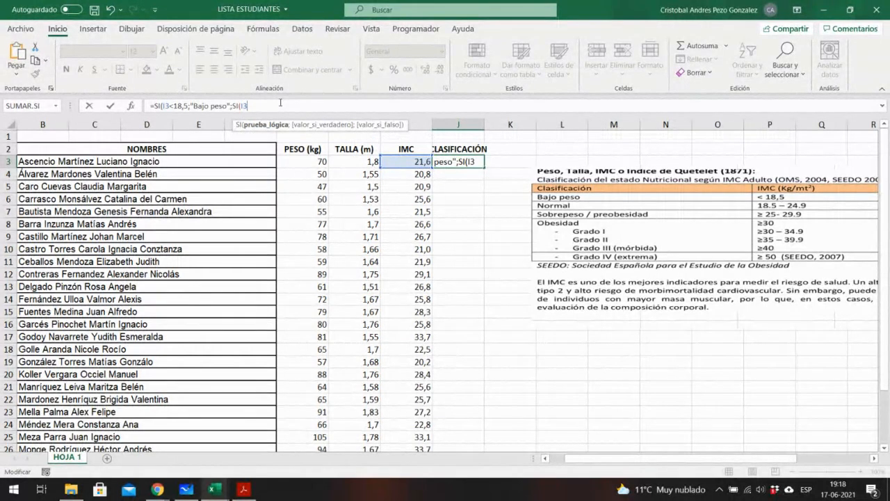
{"action": "type", "text": "<25"}
{"action": "type", "text": ";\"\""}
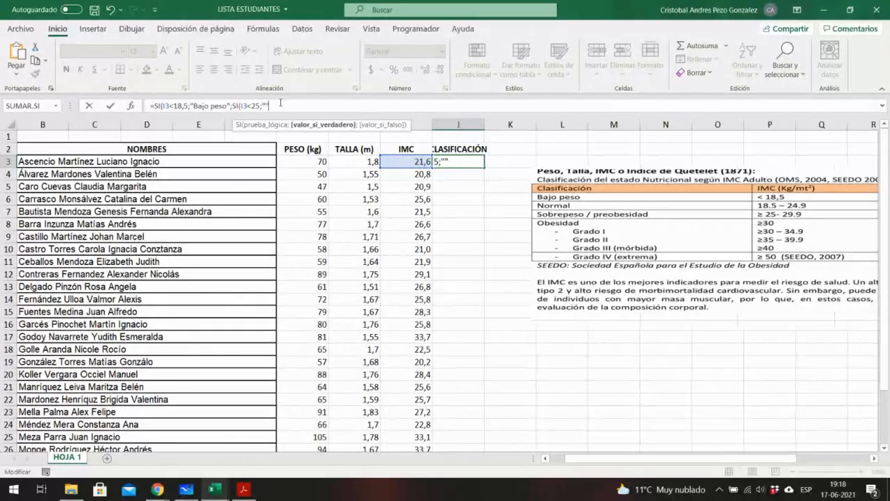
{"action": "key", "text": "Left"}
{"action": "type", "text": "Normal"}
{"action": "key", "text": "Right"}
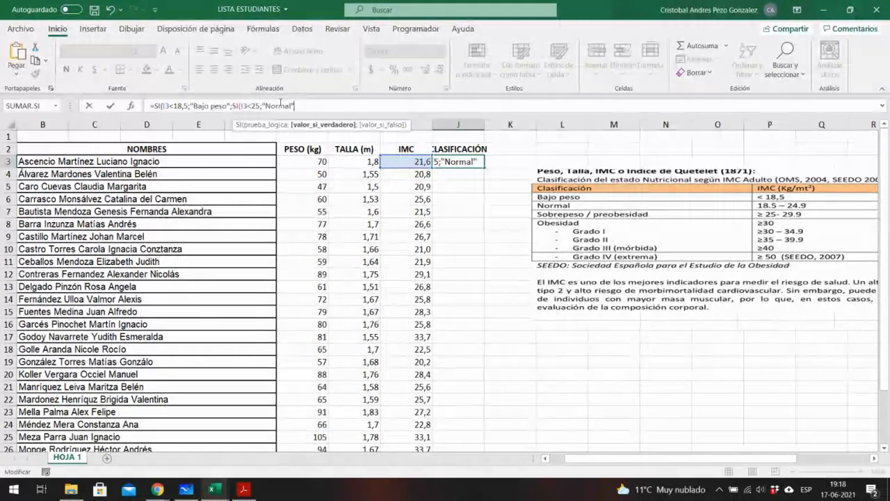
- Nest a third SI after "Normal", testing I3<30 and returning "Sobrepeso"
{"action": "type", "text": ";S"}
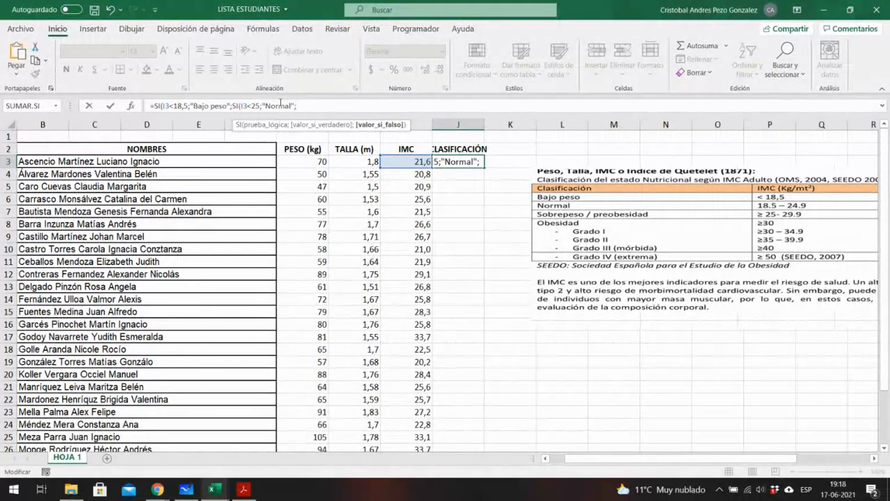
{"action": "type", "text": "I("}
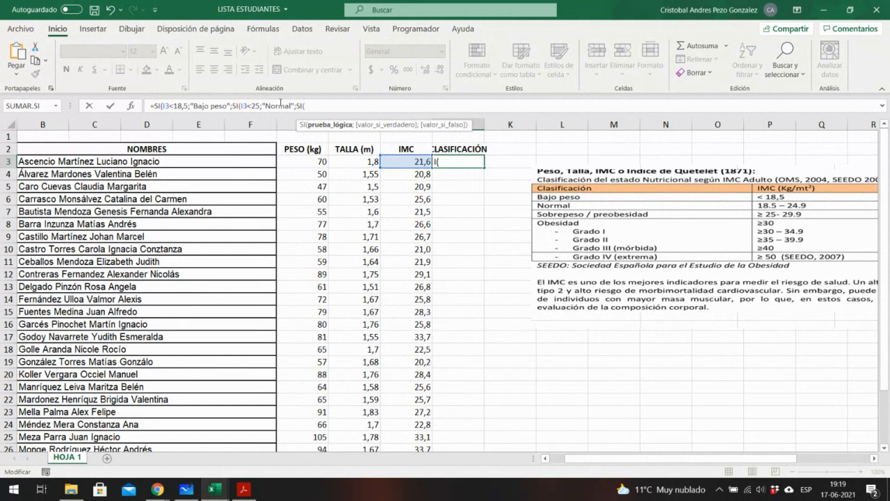
{"action": "type", "text": "I3"}
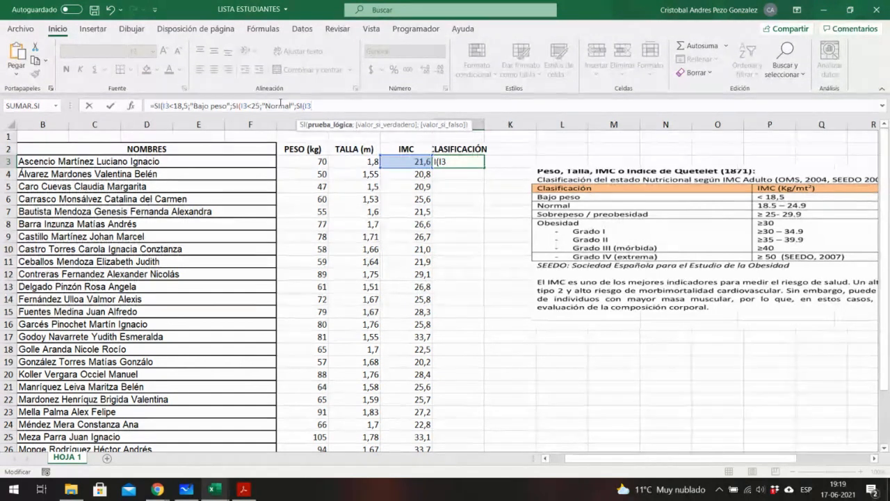
{"action": "type", "text": "<"}
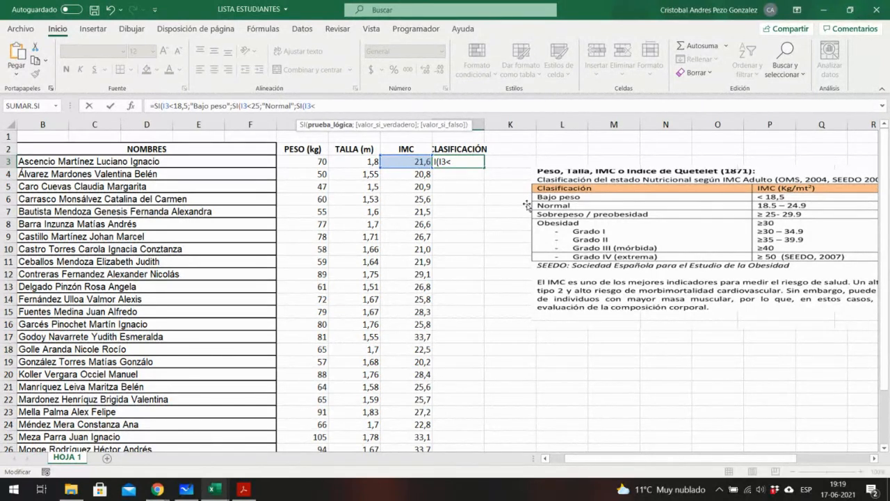
{"action": "type", "text": "30"}
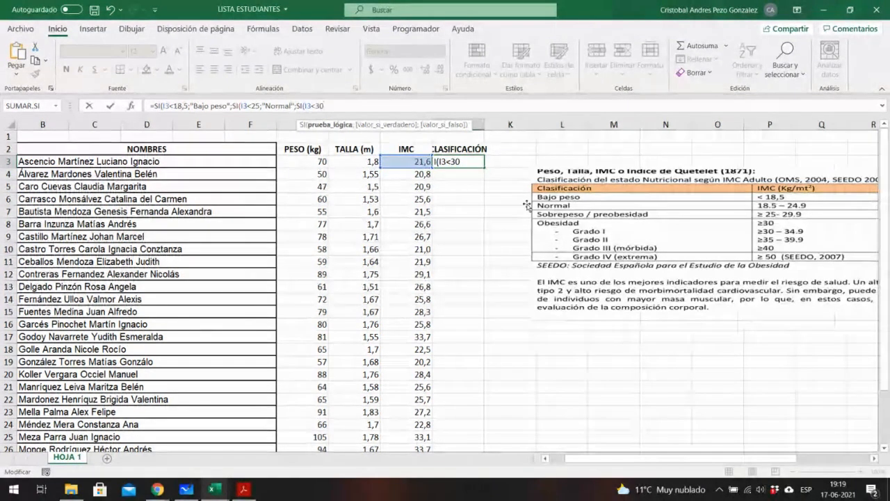
{"action": "type", "text": ";"}
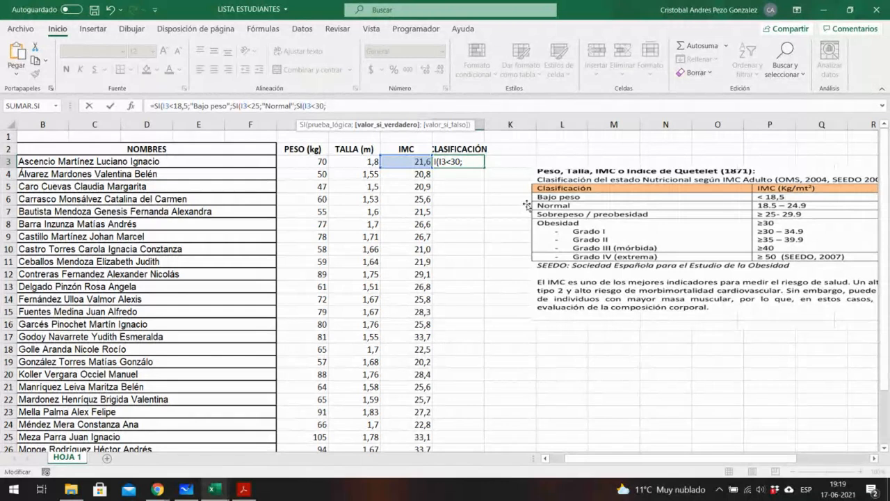
{"action": "type", "text": "\";SI(I3<30;\"Sobrepeso\""}
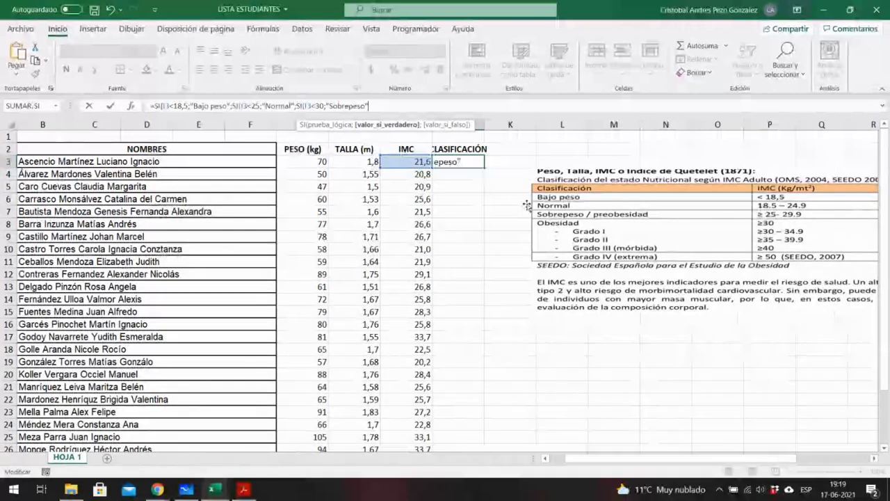
- Add "Obesidad" as the final false value and close the parentheses of all three SI functions
{"action": "type", "text": ";"}
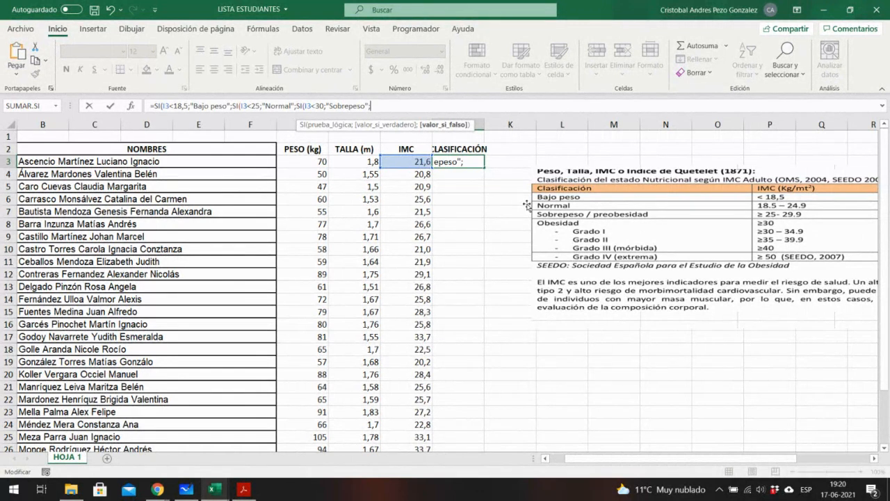
{"action": "type", "text": "\"\""}
{"action": "key", "text": "Left"}
{"action": "type", "text": "OBe"}
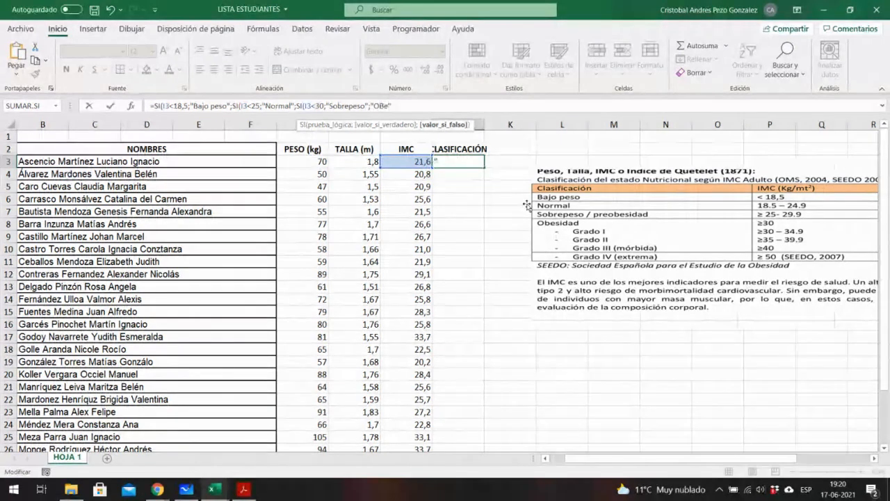
{"action": "key", "text": "BackSpace"}
{"action": "key", "text": "BackSpace"}
{"action": "type", "text": "besidad"}
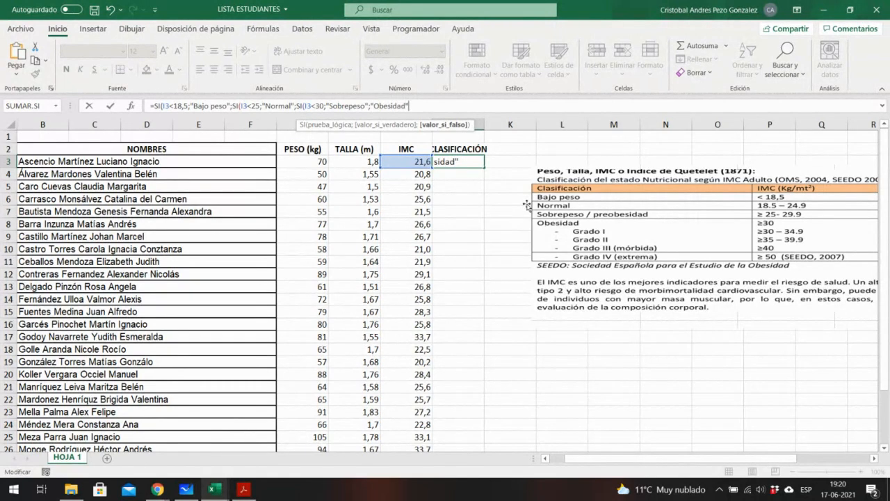
{"action": "type", "text": ")"}
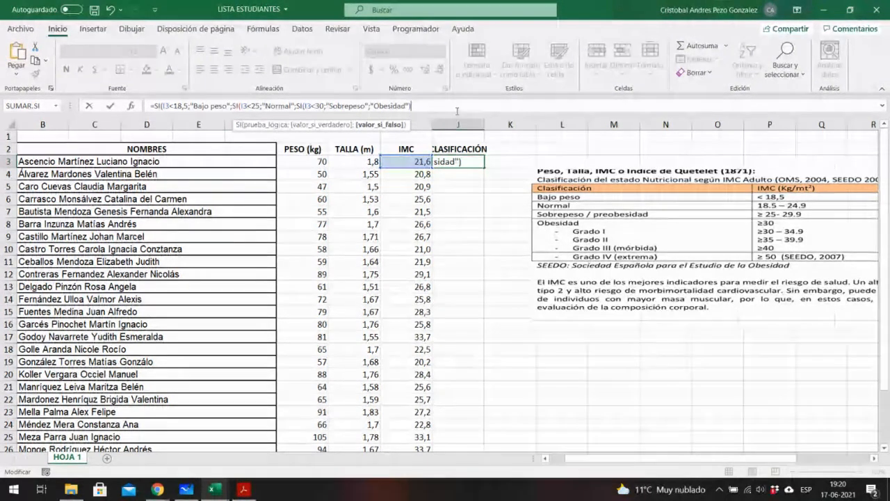
{"action": "type", "text": "))"}
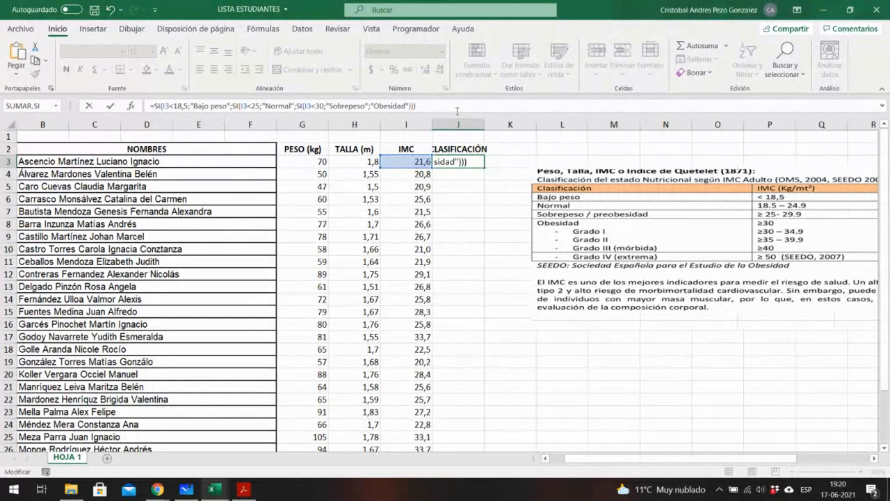
- Examine the J3 formula argument by argument, covering the nested SI tests and their returned descriptions
{"action": "key", "text": "Left"}
{"action": "key", "text": "Left"}
{"action": "key", "text": "Left"}
{"action": "key", "text": "Left"}
{"action": "key", "text": "Left"}
{"action": "key", "text": "Left"}
{"action": "key", "text": "Left"}
{"action": "key", "text": "Left"}
{"action": "key", "text": "Left"}
{"action": "key", "text": "Left"}
{"action": "key", "text": "Left"}
{"action": "key", "text": "Left"}
{"action": "key", "text": "Left"}
{"action": "key", "text": "Left"}
{"action": "key", "text": "Left"}
{"action": "key", "text": "Left"}
{"action": "key", "text": "Left"}
{"action": "key", "text": "Left"}
{"action": "key", "text": "Left"}
{"action": "key", "text": "Left"}
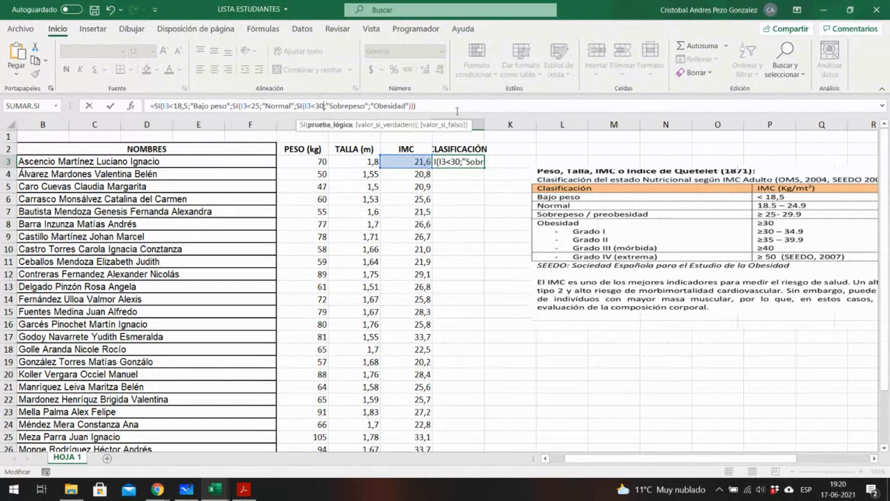
{"action": "key", "text": "Left"}
{"action": "key", "text": "Left"}
{"action": "key", "text": "Left"}
{"action": "key", "text": "Left"}
{"action": "key", "text": "Left"}
{"action": "key", "text": "Left"}
{"action": "key", "text": "Left"}
{"action": "key", "text": "Left"}
{"action": "key", "text": "Left"}
{"action": "key", "text": "Left"}
{"action": "key", "text": "Left"}
{"action": "key", "text": "Left"}
{"action": "key", "text": "Left"}
{"action": "key", "text": "Left"}
{"action": "key", "text": "Left"}
{"action": "key", "text": "Left"}
{"action": "key", "text": "Left"}
{"action": "key", "text": "Left"}
{"action": "key", "text": "Left"}
{"action": "key", "text": "Left"}
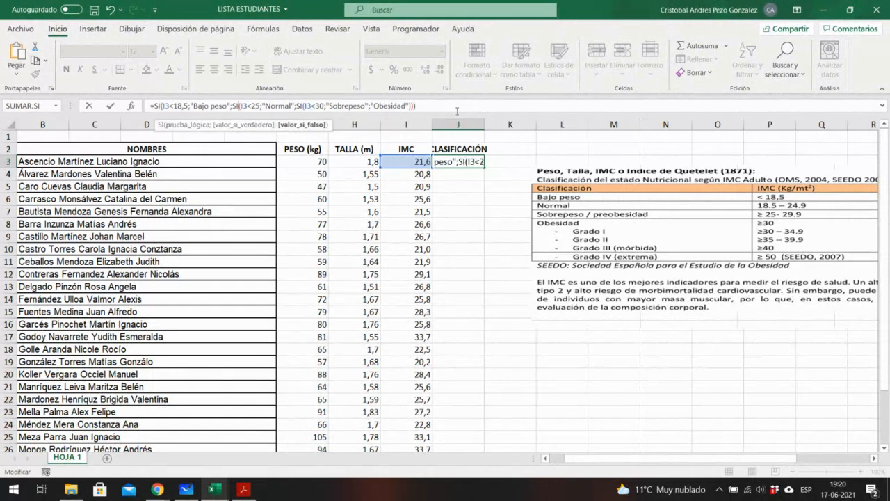
{"action": "key", "text": "Right"}
{"action": "key", "text": "Right"}
{"action": "key", "text": "Right"}
{"action": "key", "text": "Right"}
{"action": "key", "text": "Right"}
{"action": "key", "text": "Right"}
{"action": "key", "text": "Right"}
{"action": "key", "text": "Right"}
{"action": "key", "text": "Right"}
{"action": "key", "text": "Right"}
{"action": "key", "text": "Right"}
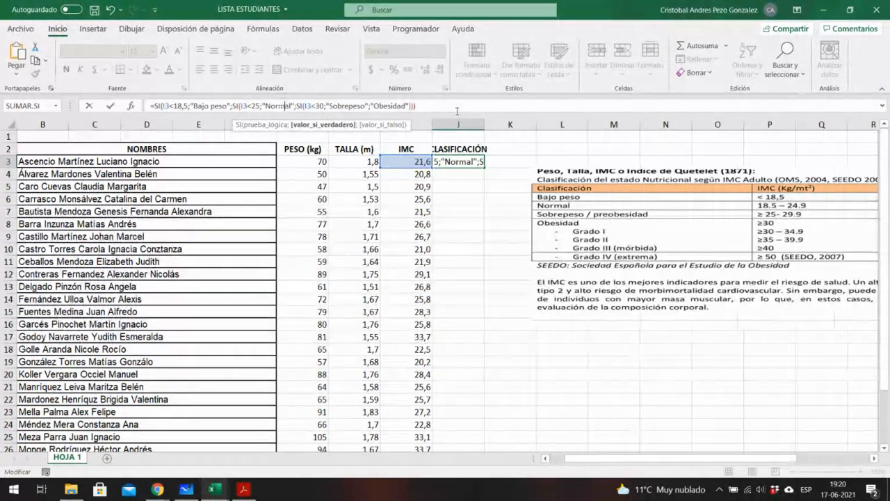
{"action": "key", "text": "Right"}
{"action": "key", "text": "Right"}
{"action": "key", "text": "Right"}
{"action": "key", "text": "Right"}
{"action": "key", "text": "Right"}
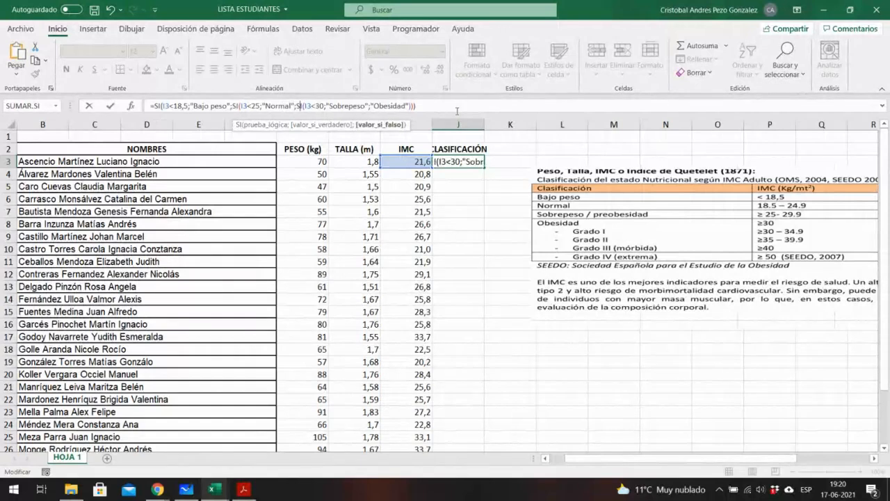
{"action": "key", "text": "Right"}
{"action": "key", "text": "Right"}
{"action": "key", "text": "Right"}
{"action": "key", "text": "Right"}
{"action": "key", "text": "Right"}
{"action": "key", "text": "Right"}
{"action": "key", "text": "Right"}
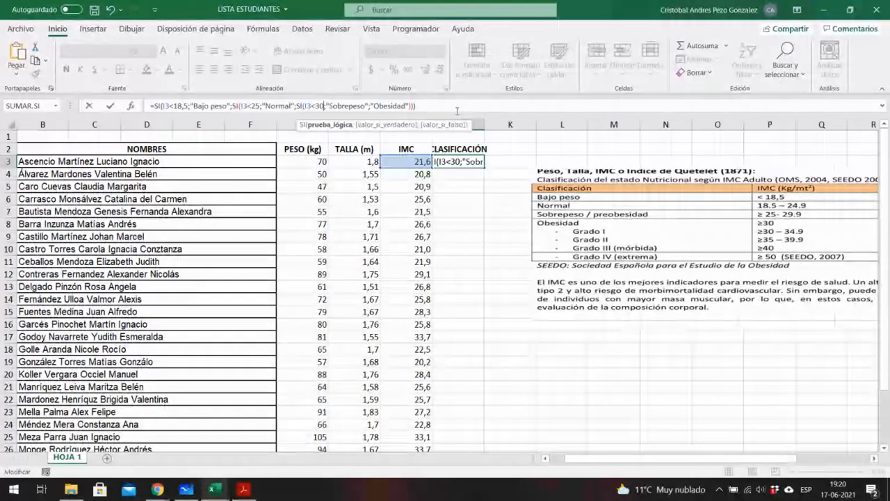
{"action": "key", "text": "Right"}
{"action": "key", "text": "Right"}
{"action": "key", "text": "Right"}
{"action": "key", "text": "Right"}
{"action": "key", "text": "Right"}
{"action": "key", "text": "Right"}
{"action": "key", "text": "Right"}
{"action": "key", "text": "Right"}
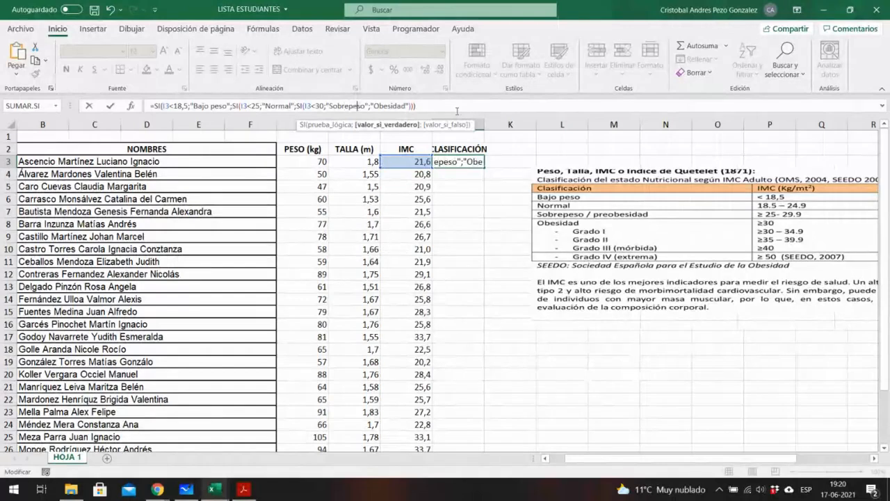
{"action": "key", "text": "Right"}
{"action": "key", "text": "Right"}
{"action": "key", "text": "Right"}
{"action": "key", "text": "Right"}
{"action": "key", "text": "Right"}
{"action": "key", "text": "Right"}
- Commit the nested SI formula in J3 and fill it down the CLASIFICACIÓN column for the remaining students
{"action": "key", "text": "Return"}
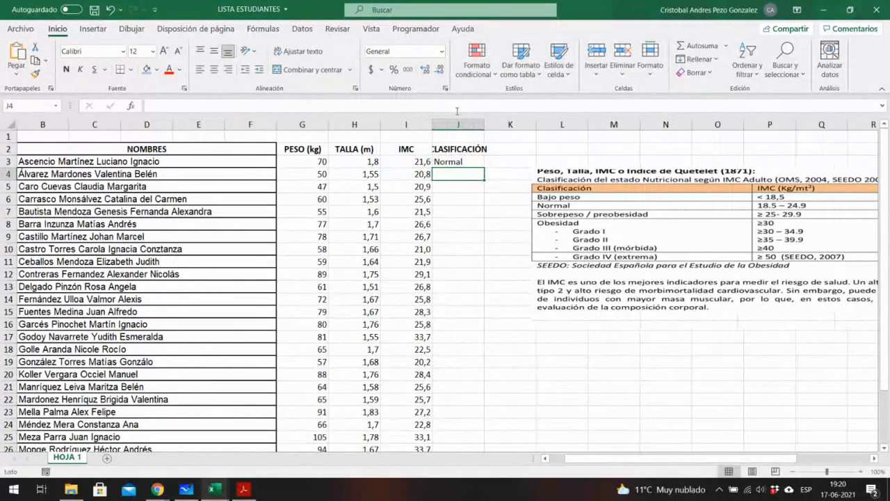
{"action": "key", "text": "Up"}
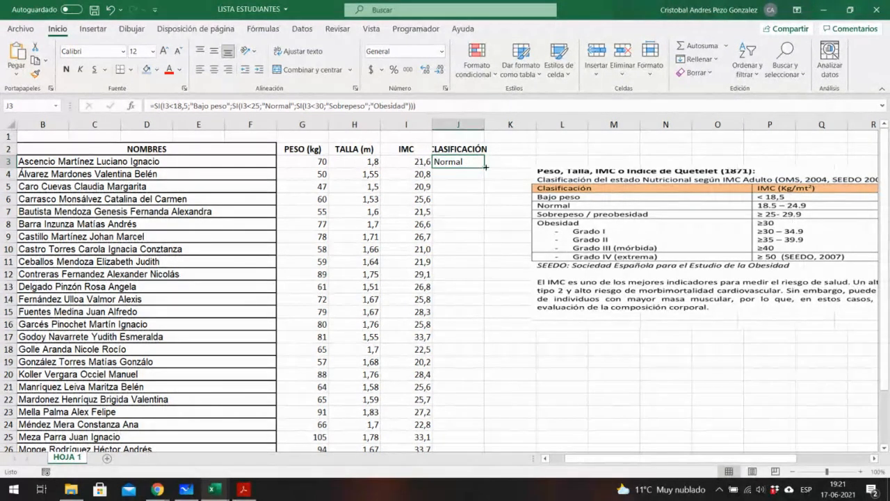
{"action": "left_click_drag", "start_coordinate": [484, 168], "coordinate": [484, 426]}
{"action": "scroll", "coordinate": [528, 362], "scroll_direction": "up", "scroll_amount": 2}
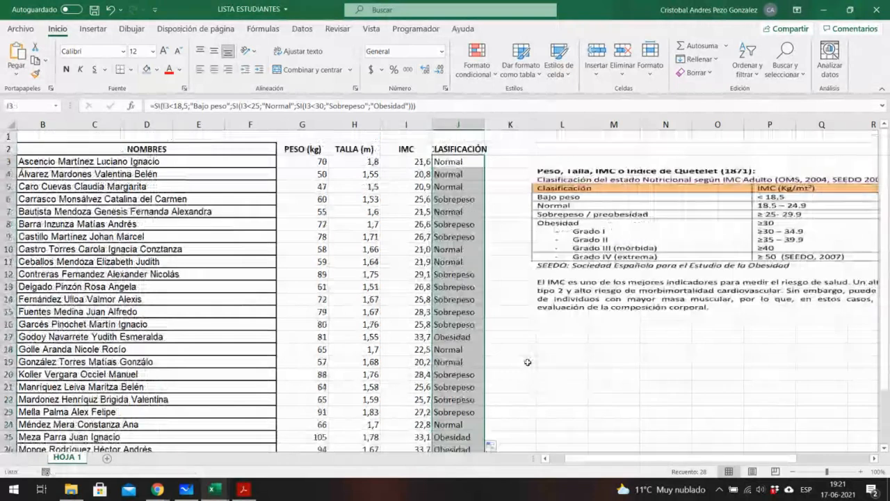
- Check the filled CLASIFICACIÓN formulas in J6, J8 and J9 against the students' IMC values and the range table
{"action": "left_click", "coordinate": [507, 174]}
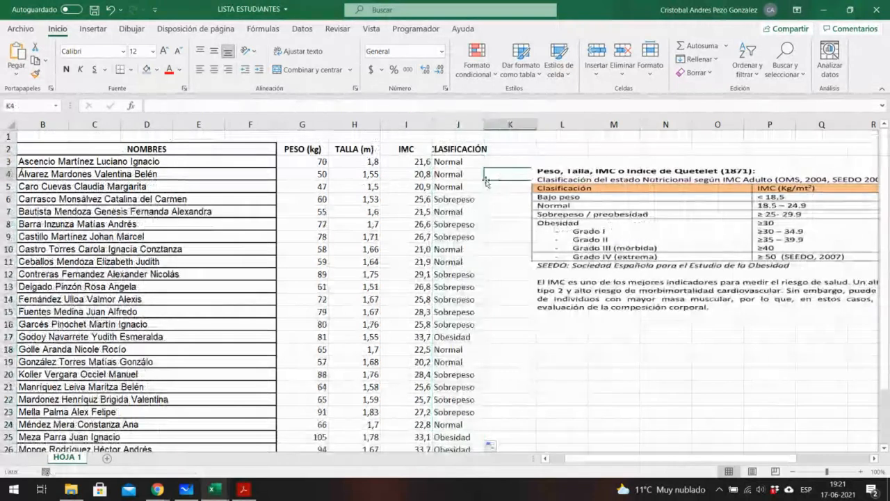
{"action": "left_click", "coordinate": [458, 201]}
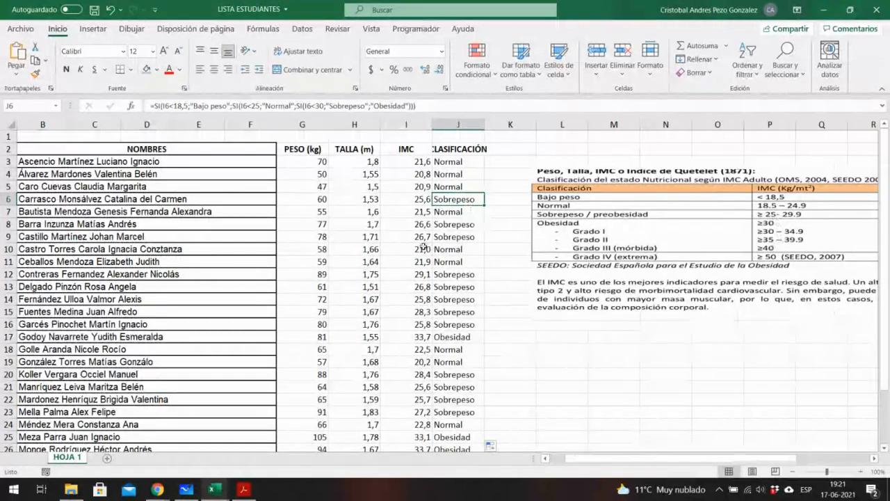
{"action": "scroll", "coordinate": [452, 224], "scroll_direction": "down", "scroll_amount": 1}
{"action": "scroll", "coordinate": [452, 224], "scroll_direction": "down", "scroll_amount": 2}
{"action": "left_click", "coordinate": [441, 189]}
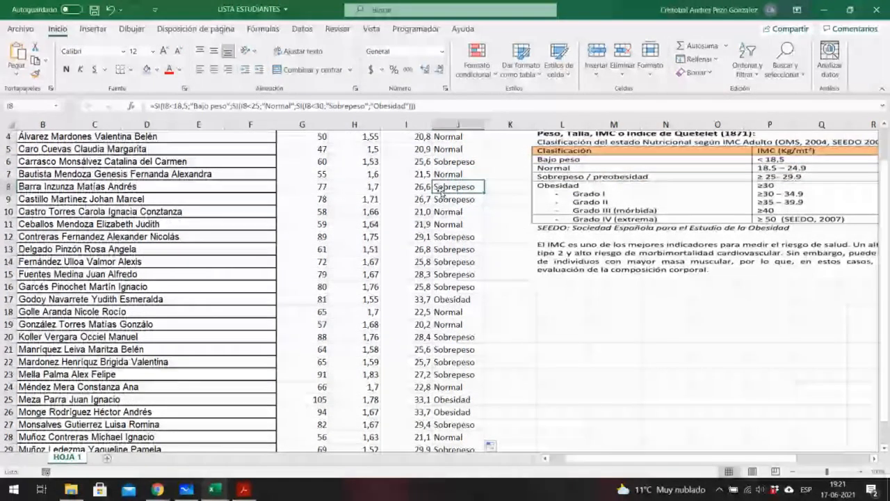
{"action": "left_click", "coordinate": [443, 198]}
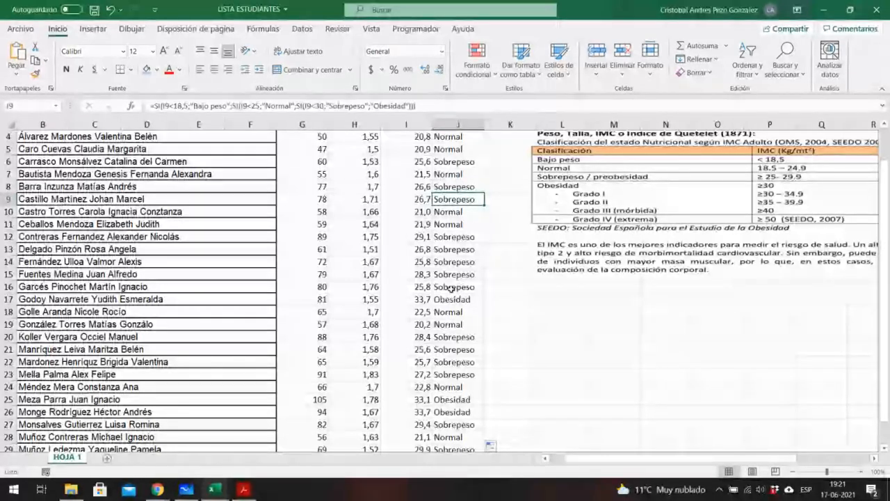
{"action": "scroll", "coordinate": [475, 291], "scroll_direction": "down", "scroll_amount": 1}
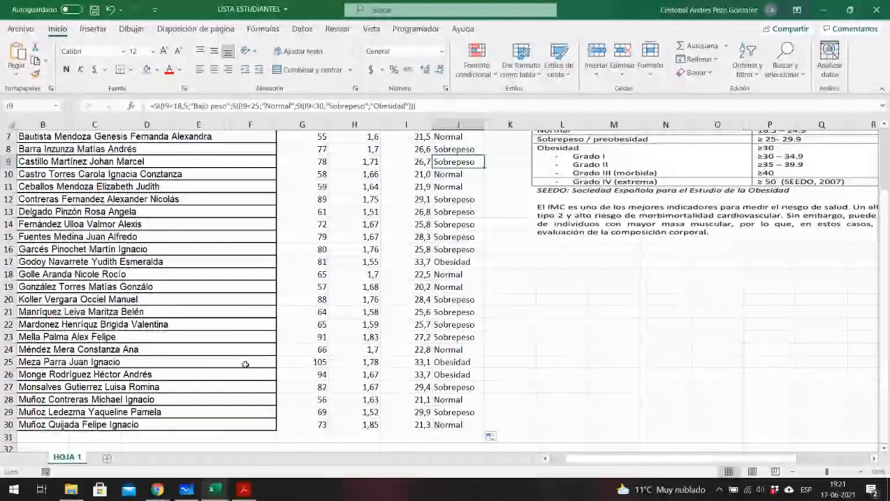
- Switch to the Blackboard Collaborate session in Chrome, read the class chat and open the content-sharing options
{"action": "left_click", "coordinate": [244, 489]}
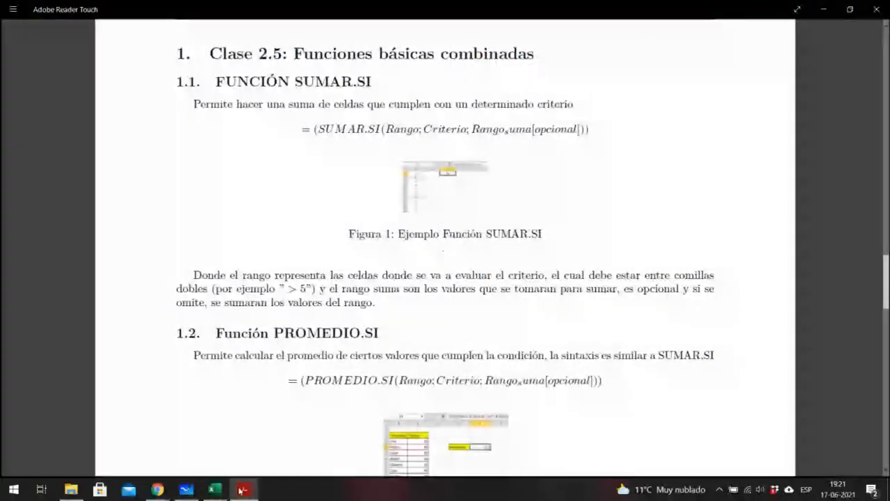
{"action": "mouse_move", "coordinate": [158, 490]}
{"action": "left_click", "coordinate": [84, 435]}
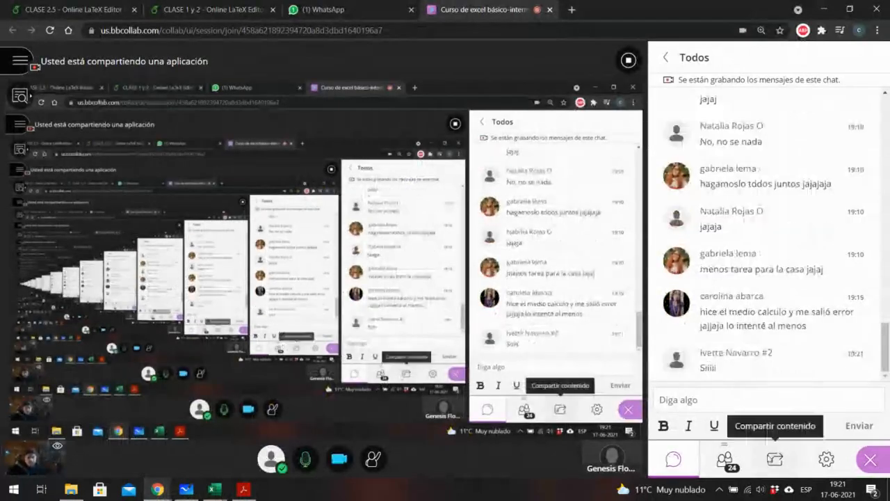
{"action": "left_click", "coordinate": [776, 460]}
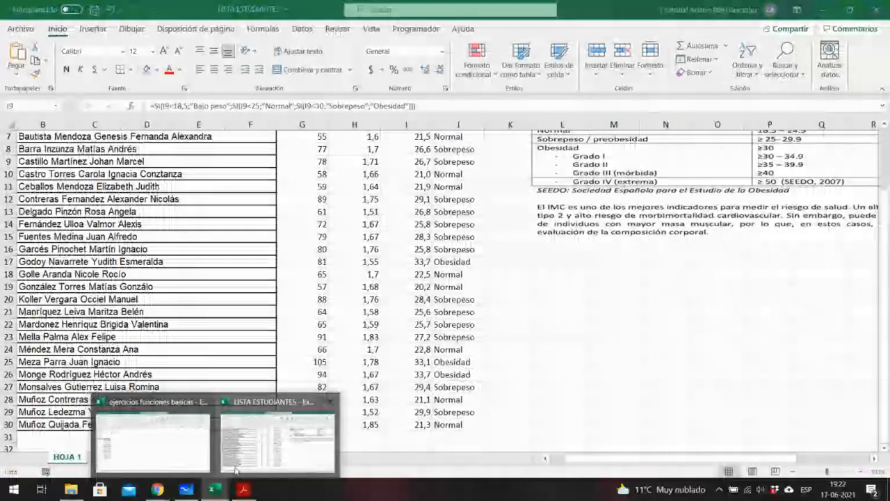
- Return to the LISTA ESTUDIANTES workbook and open the nested SI formula in J9 for review from its beginning
{"action": "left_click", "coordinate": [236, 472]}
{"action": "left_click", "coordinate": [434, 105]}
{"action": "key", "text": "Left"}
{"action": "key", "text": "Left"}
{"action": "key", "text": "Left"}
{"action": "key", "text": "Left"}
{"action": "key", "text": "Left"}
{"action": "key", "text": "Left"}
{"action": "key", "text": "Left"}
{"action": "key", "text": "Left"}
{"action": "key", "text": "Left"}
{"action": "key", "text": "Left"}
{"action": "key", "text": "Left"}
{"action": "key", "text": "Left"}
{"action": "key", "text": "Left"}
{"action": "key", "text": "Left"}
{"action": "key", "text": "Left"}
{"action": "key", "text": "Left"}
{"action": "key", "text": "Left"}
{"action": "key", "text": "Left"}
{"action": "key", "text": "Left"}
{"action": "key", "text": "Left"}
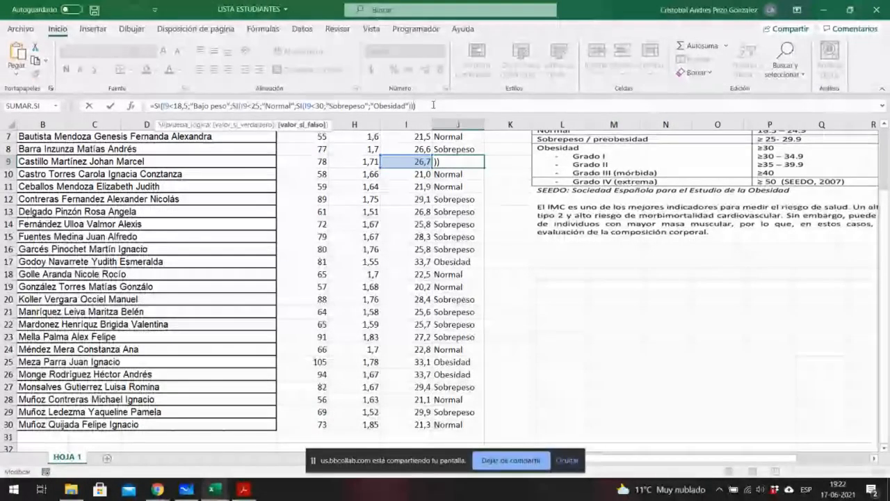
{"action": "key", "text": "Left"}
{"action": "key", "text": "Left"}
{"action": "key", "text": "Left"}
{"action": "key", "text": "Left"}
{"action": "key", "text": "Left"}
{"action": "key", "text": "Left"}
{"action": "key", "text": "Left"}
{"action": "key", "text": "Left"}
{"action": "key", "text": "Left"}
{"action": "key", "text": "Left"}
{"action": "key", "text": "Left"}
{"action": "key", "text": "Left"}
{"action": "key", "text": "Left"}
{"action": "key", "text": "Left"}
{"action": "key", "text": "Left"}
{"action": "key", "text": "Left"}
{"action": "key", "text": "Left"}
{"action": "key", "text": "Left"}
{"action": "key", "text": "Left"}
{"action": "key", "text": "Left"}
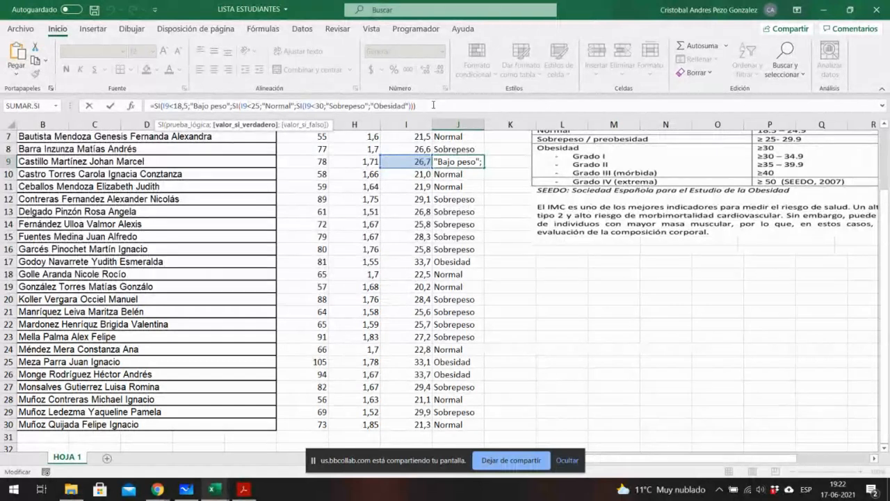
{"action": "key", "text": "Left"}
{"action": "key", "text": "Left"}
{"action": "key", "text": "Left"}
{"action": "key", "text": "Left"}
{"action": "key", "text": "Left"}
{"action": "key", "text": "Left"}
{"action": "key", "text": "Left"}
{"action": "key", "text": "Left"}
{"action": "key", "text": "Left"}
{"action": "key", "text": "Left"}
{"action": "key", "text": "Left"}
{"action": "key", "text": "Left"}
{"action": "key", "text": "Left"}
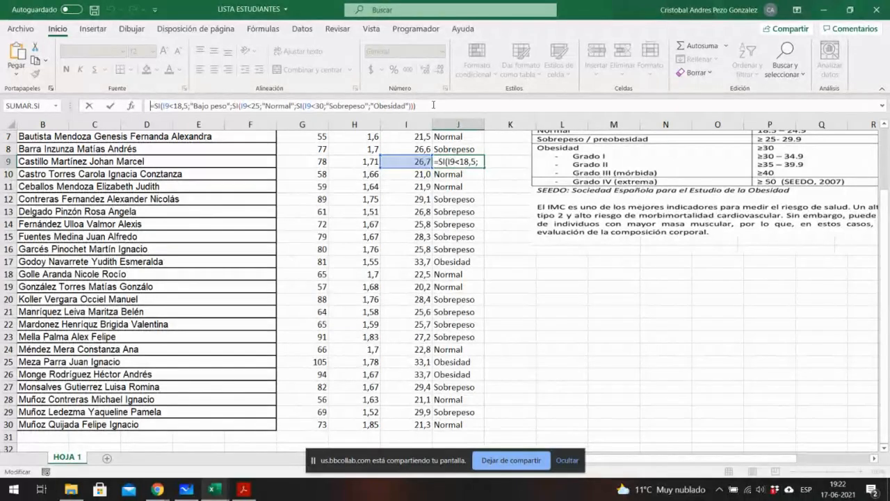
- Examine the first SI logical test, I9<18,5, in the J9 formula alongside the IMC range table
{"action": "key", "text": "Right"}
{"action": "key", "text": "Right"}
{"action": "key", "text": "Right"}
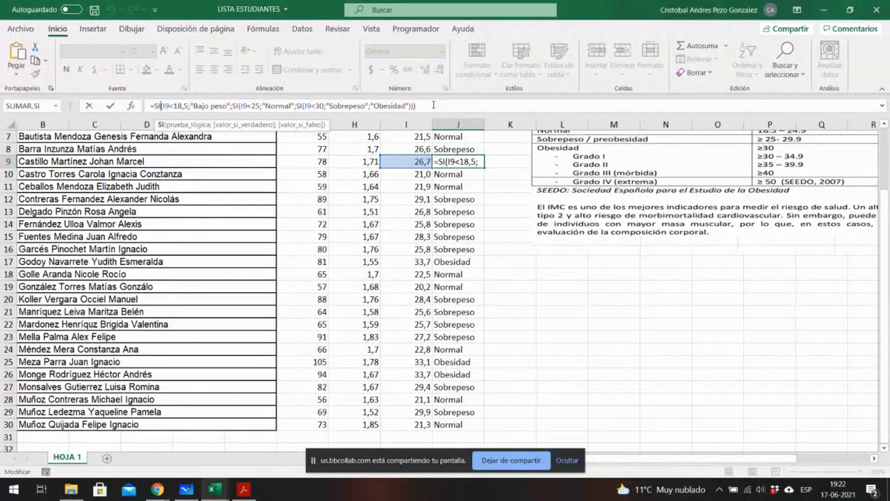
{"action": "key", "text": "Right"}
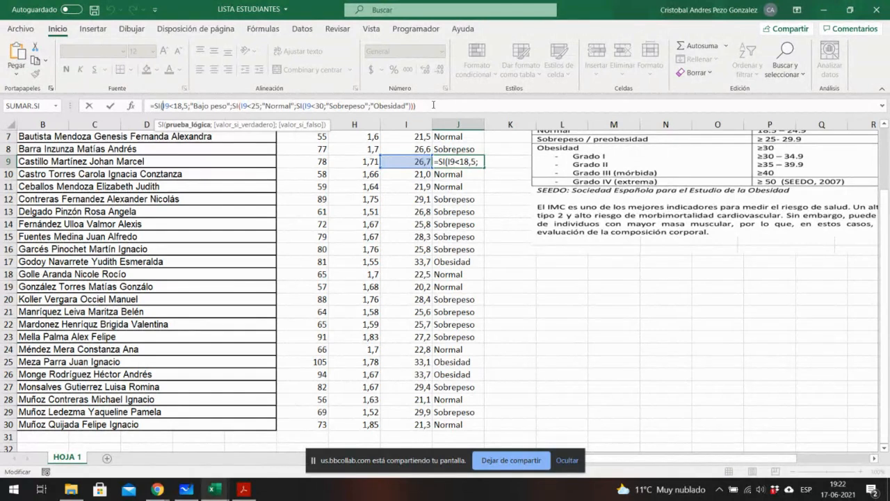
{"action": "key", "text": "Right"}
{"action": "key", "text": "Right"}
{"action": "key", "text": "Left"}
{"action": "key", "text": "Right"}
{"action": "key", "text": "Right"}
{"action": "key", "text": "Right"}
{"action": "scroll", "coordinate": [857, 246], "scroll_direction": "up", "scroll_amount": 2}
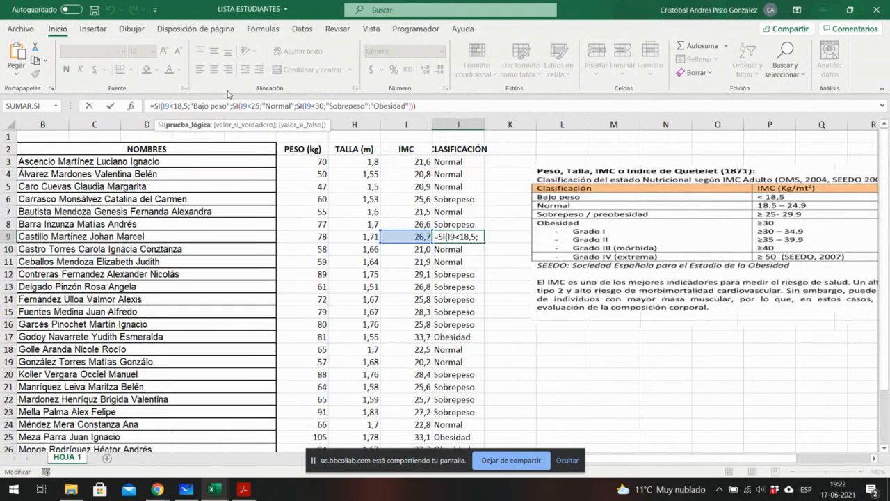
- Trace the J9 formula from "Bajo peso" through the second SI, covering its test I9<25 and true value "Normal"
{"action": "key", "text": "Right"}
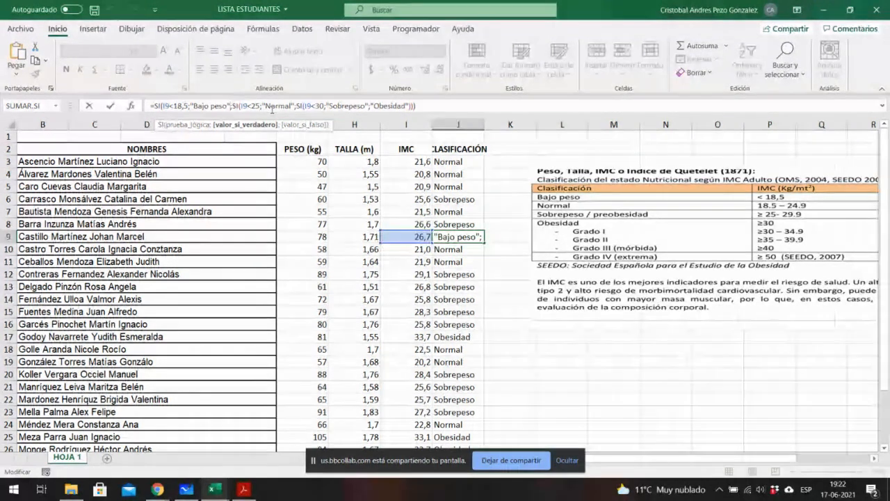
{"action": "key", "text": "Right"}
{"action": "key", "text": "Right"}
{"action": "key", "text": "Right"}
{"action": "key", "text": "Right"}
{"action": "key", "text": "Right"}
{"action": "key", "text": "Right"}
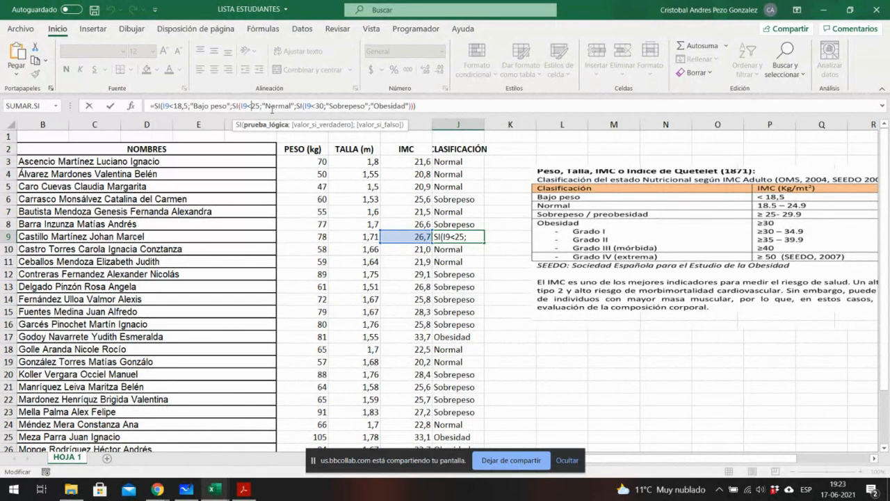
{"action": "key", "text": "Right"}
{"action": "key", "text": "Right"}
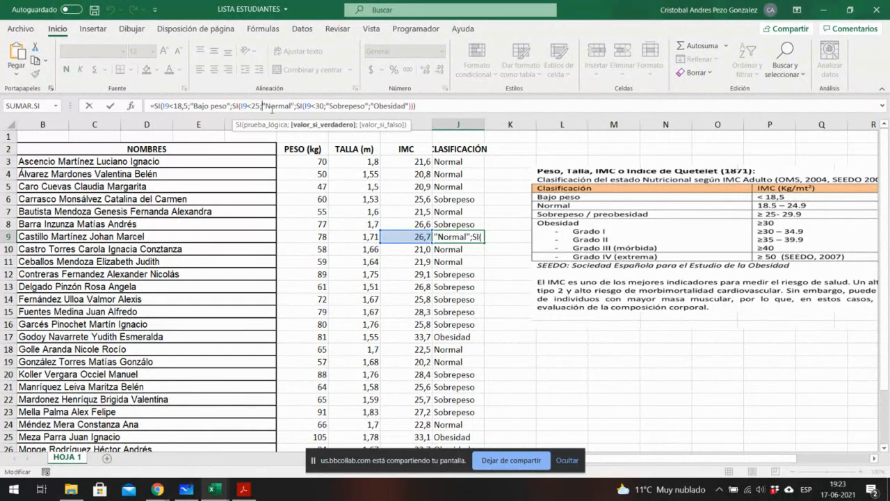
{"action": "key", "text": "Right"}
{"action": "key", "text": "Right"}
{"action": "key", "text": "Right"}
{"action": "key", "text": "Right"}
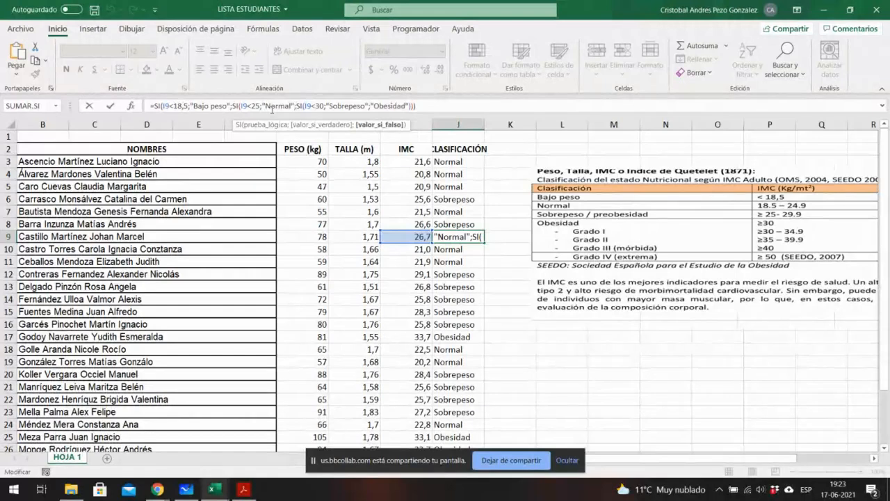
- Examine the third nested SI in J9, covering its test I9<30 and true value "Sobrepeso"
{"action": "key", "text": "Right"}
{"action": "key", "text": "Right"}
{"action": "key", "text": "Right"}
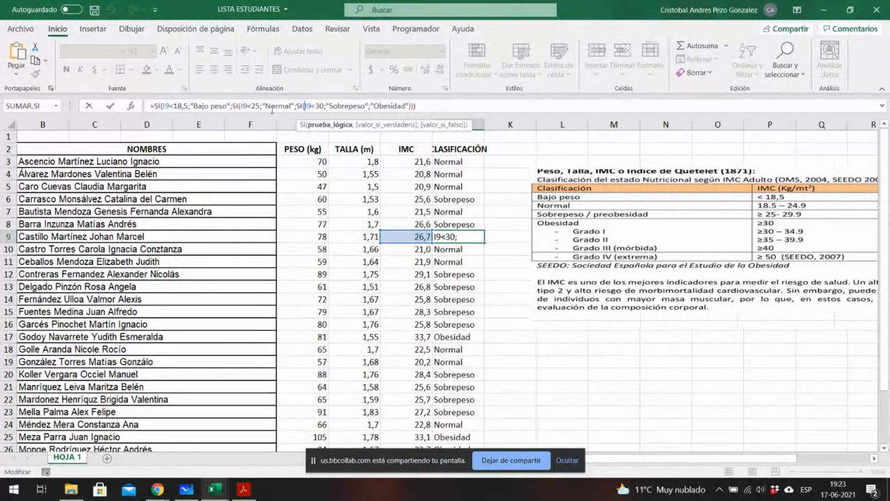
{"action": "key", "text": "Right"}
{"action": "key", "text": "Right"}
{"action": "key", "text": "Right"}
{"action": "key", "text": "Right"}
{"action": "key", "text": "Right"}
{"action": "key", "text": "Right"}
{"action": "key", "text": "Right"}
{"action": "key", "text": "Right"}
{"action": "key", "text": "Right"}
{"action": "key", "text": "Right"}
{"action": "key", "text": "Right"}
{"action": "key", "text": "Right"}
{"action": "key", "text": "Right"}
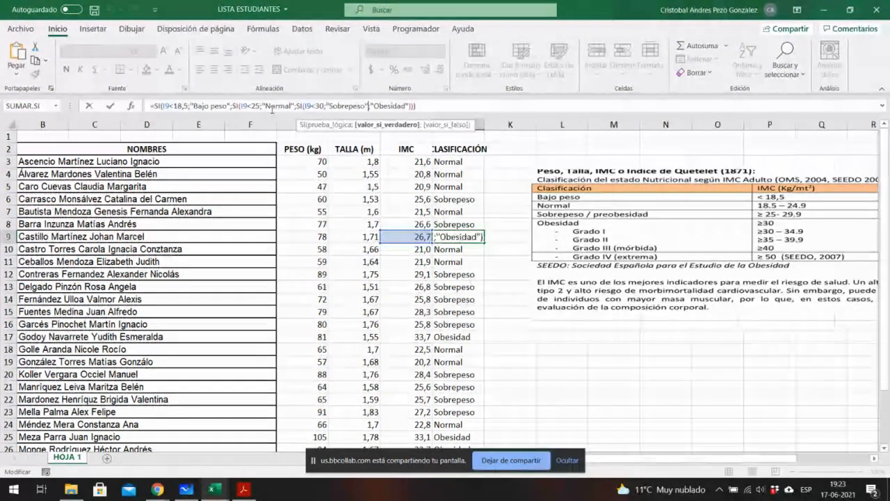
{"action": "key", "text": "Left"}
{"action": "key", "text": "Left"}
{"action": "key", "text": "Left"}
{"action": "key", "text": "Left"}
{"action": "key", "text": "Left"}
{"action": "key", "text": "Left"}
{"action": "key", "text": "Left"}
{"action": "key", "text": "Left"}
{"action": "key", "text": "Left"}
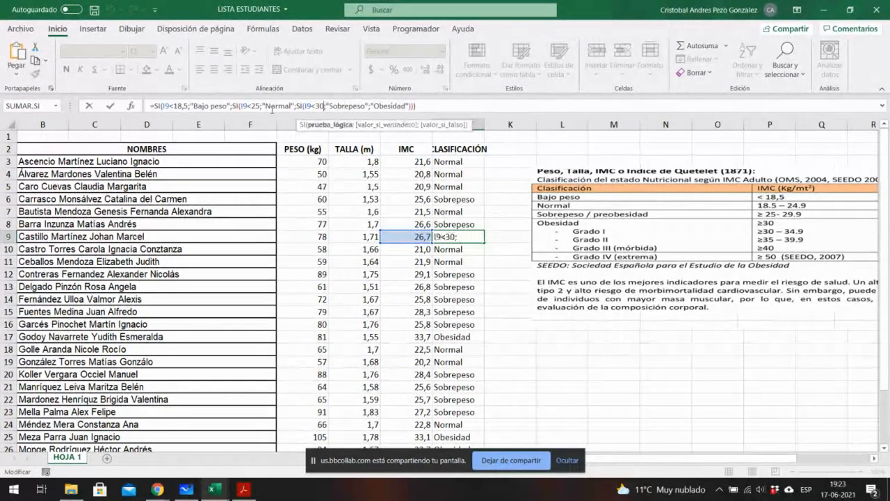
{"action": "key", "text": "Right"}
{"action": "key", "text": "Right"}
{"action": "key", "text": "Right"}
{"action": "key", "text": "Right"}
{"action": "key", "text": "Right"}
{"action": "key", "text": "Right"}
{"action": "key", "text": "Right"}
{"action": "key", "text": "Right"}
{"action": "key", "text": "Right"}
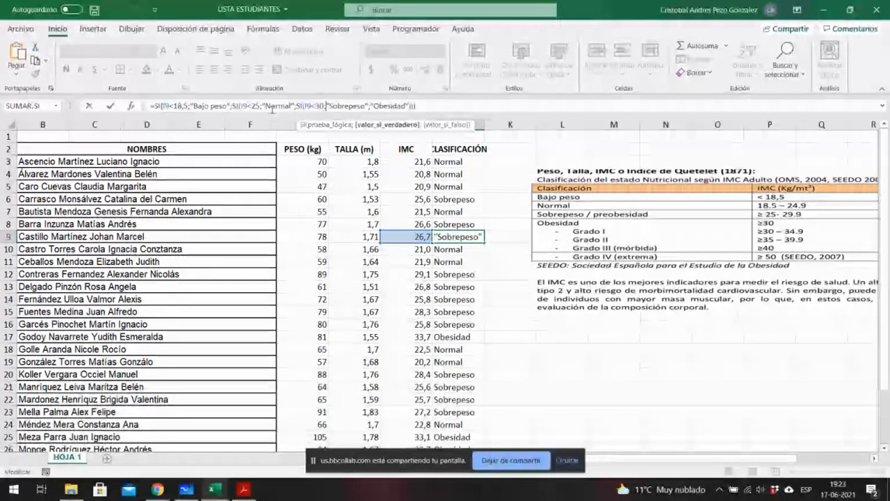
{"action": "key", "text": "Right"}
{"action": "key", "text": "Right"}
{"action": "key", "text": "Right"}
{"action": "key", "text": "Right"}
{"action": "key", "text": "Right"}
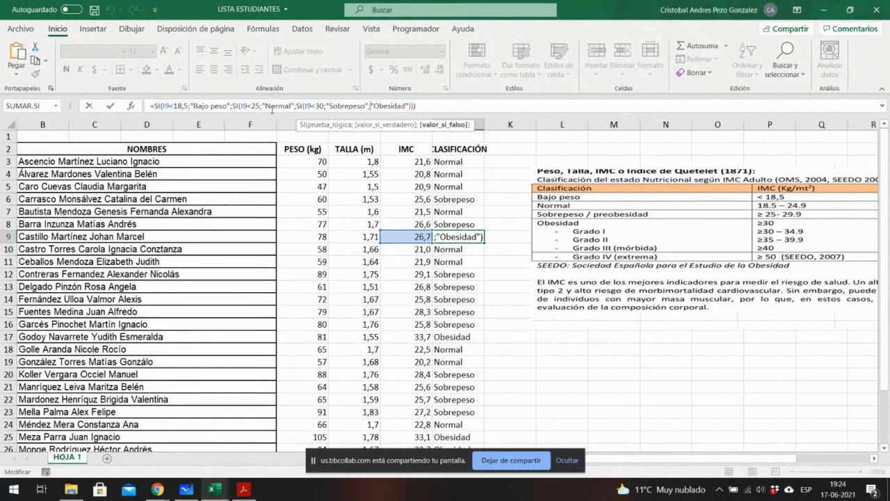
- Review the final false value "Obesidad" and the closing parentheses in J9, retyping one parenthesis, and leave the formula
{"action": "key", "text": "Right"}
{"action": "key", "text": "Right"}
{"action": "key", "text": "Right"}
{"action": "key", "text": "Right"}
{"action": "key", "text": "Right"}
{"action": "key", "text": "Right"}
{"action": "key", "text": "Right"}
{"action": "key", "text": "Right"}
{"action": "key", "text": "Right"}
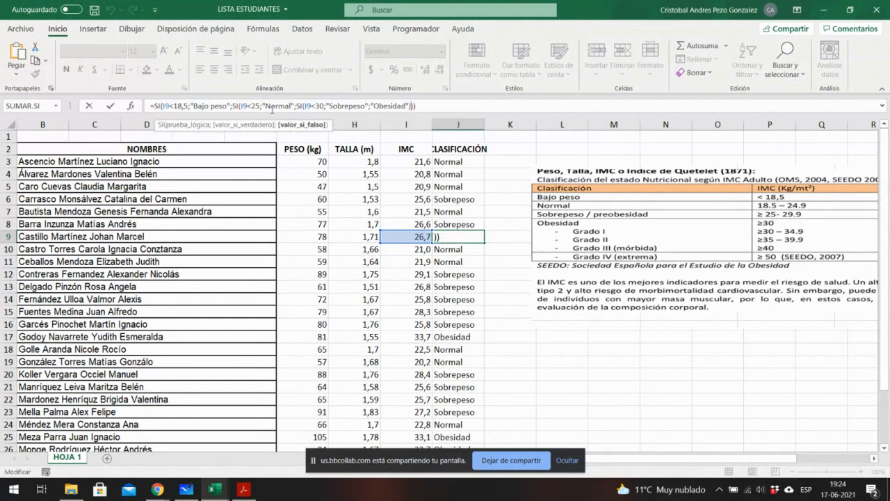
{"action": "type", "text": ")"}
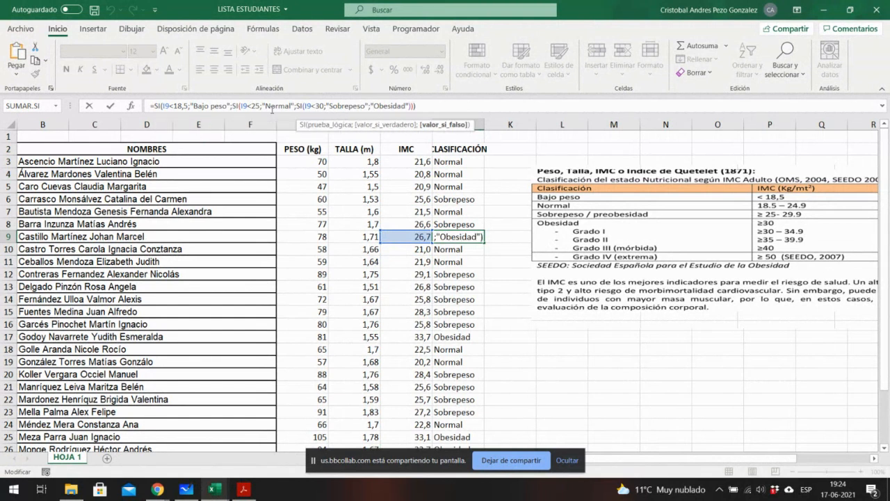
{"action": "key", "text": "BackSpace"}
{"action": "type", "text": ")"}
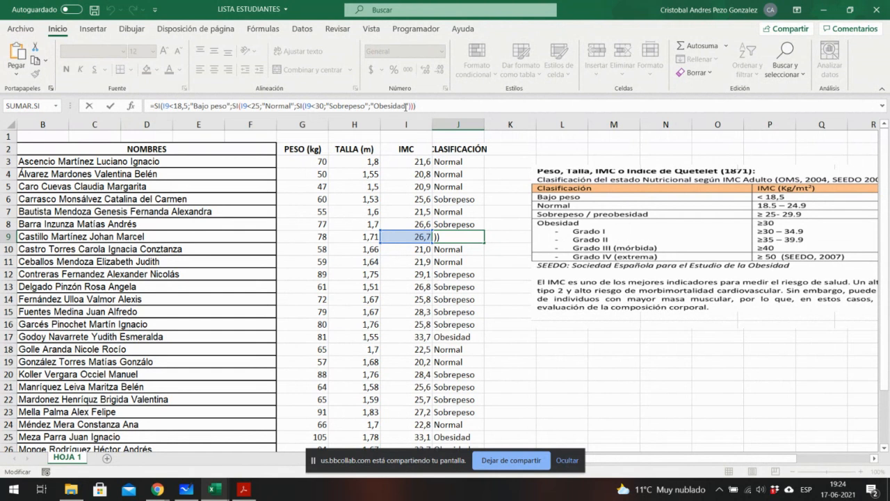
{"action": "left_click", "coordinate": [555, 310]}
{"action": "left_click", "coordinate": [552, 375]}
- Return to the Blackboard Collaborate session in Chrome, check the class chat and stop sharing the screen
{"action": "key", "text": "alt+Tab"}
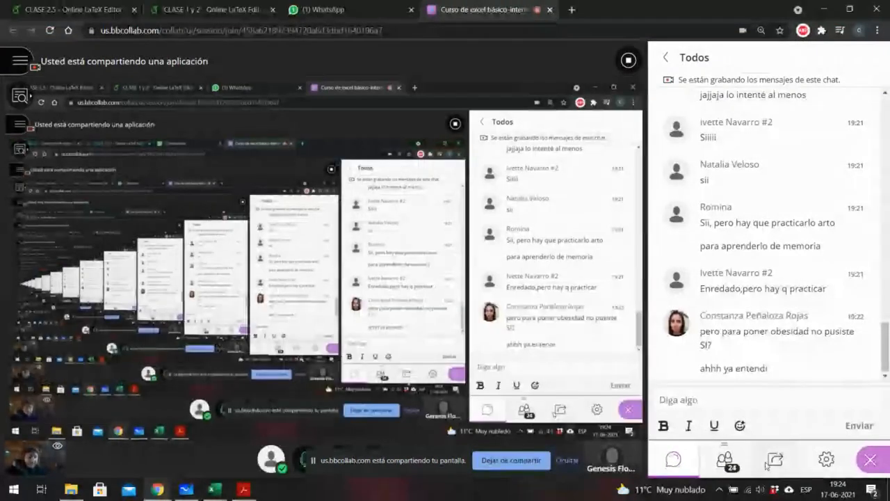
{"action": "key", "text": "alt+Tab"}
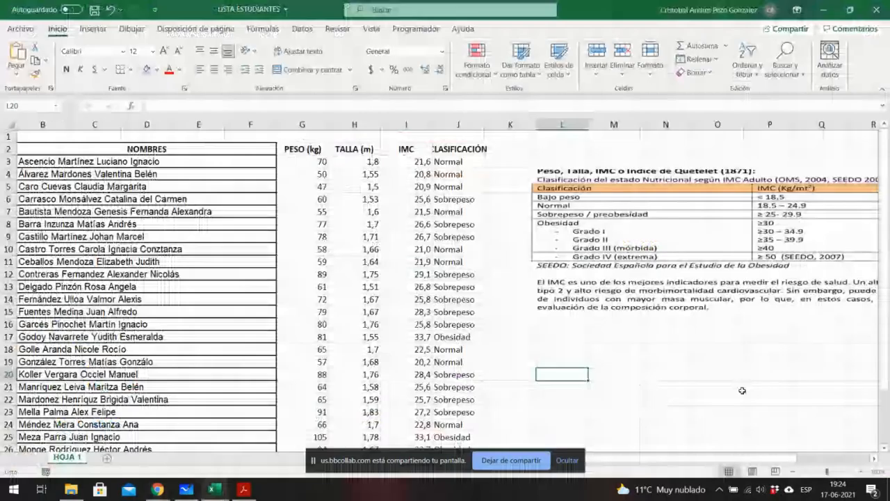
{"action": "key", "text": "alt+Tab"}
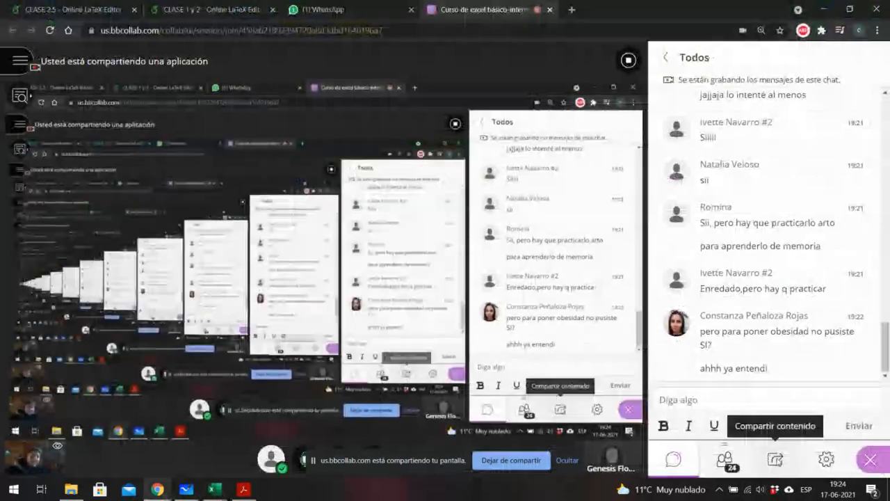
{"action": "left_click", "coordinate": [775, 459]}
{"action": "left_click", "coordinate": [850, 156]}
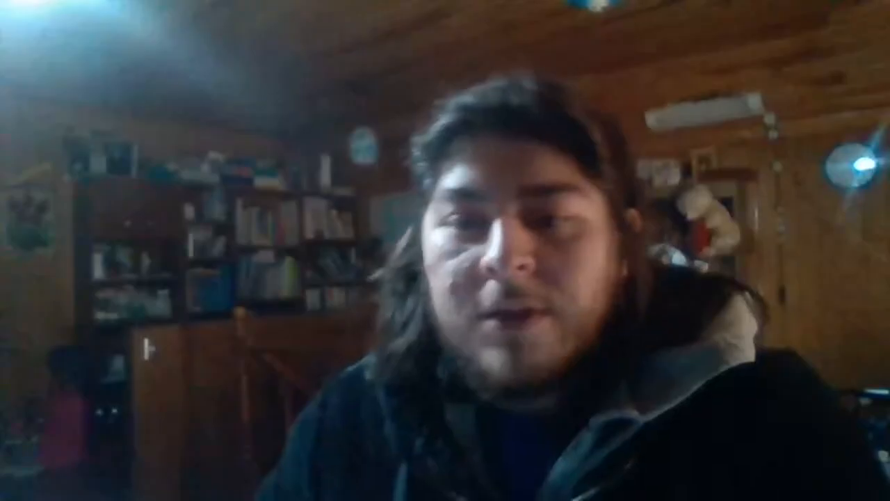